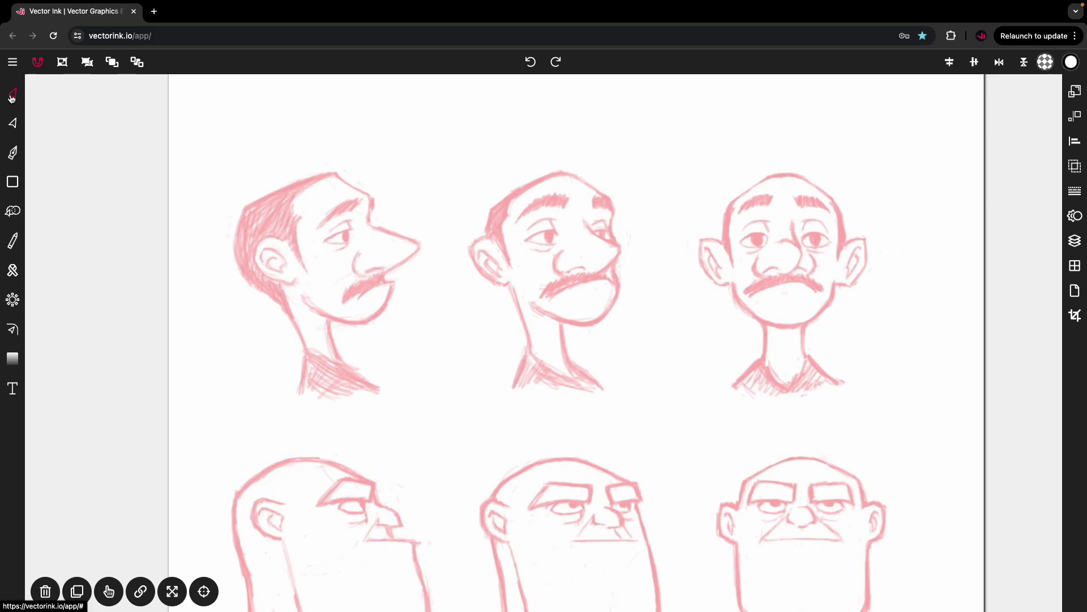
left_click(11, 98)
left_click(270, 235)
left_click(134, 216)
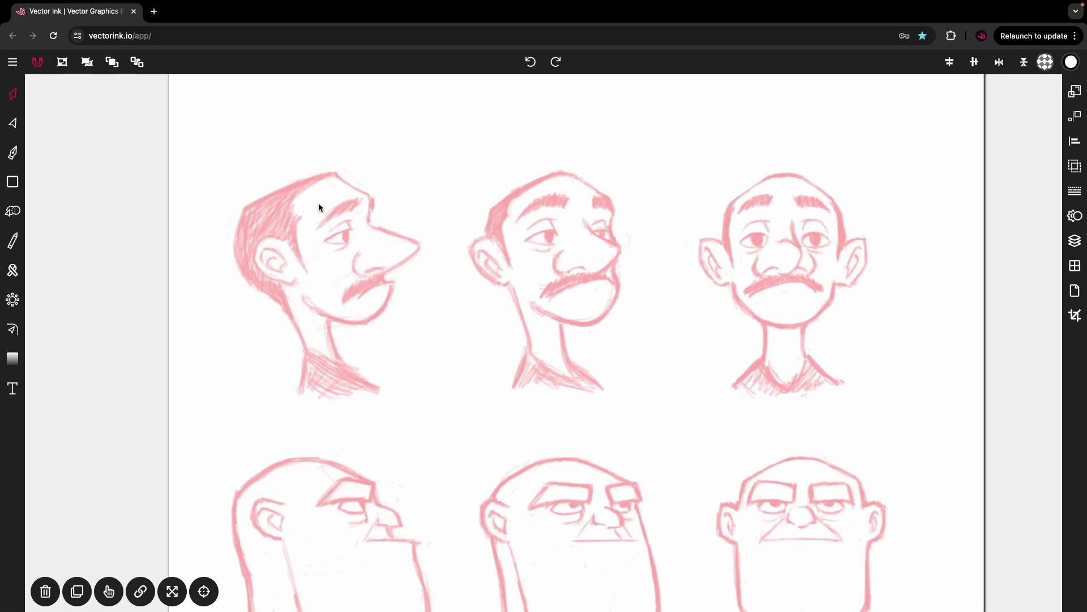
left_click(289, 232)
scroll(286, 226, "down", 1)
left_click(141, 237)
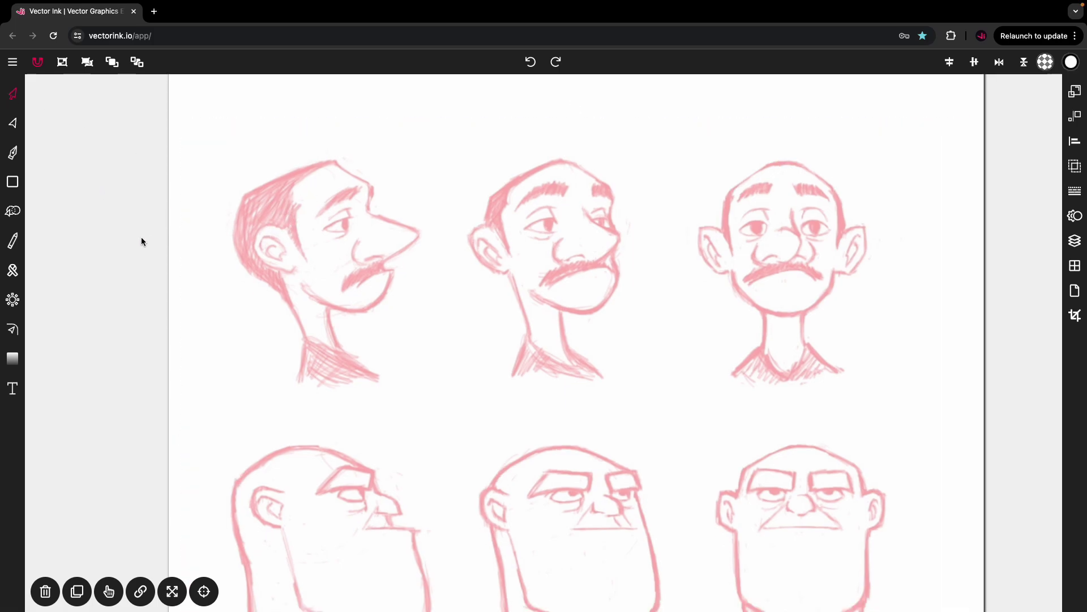
left_click(13, 130)
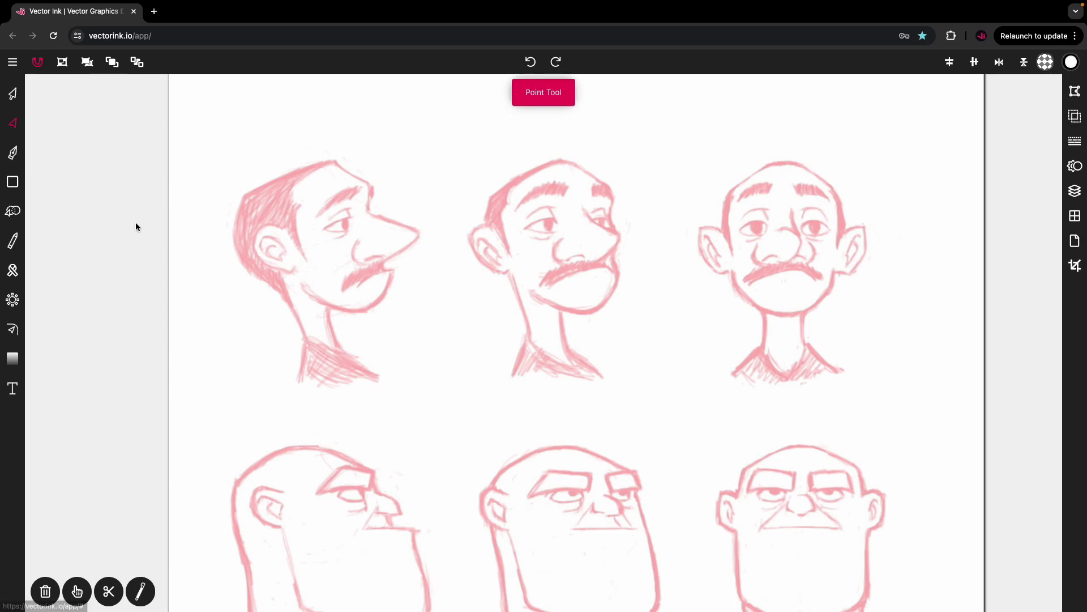
Trace the first profile head sketch with the Pen tool from the rear collar up the neck and back of the head to the crown's rear corner
left_click(14, 152)
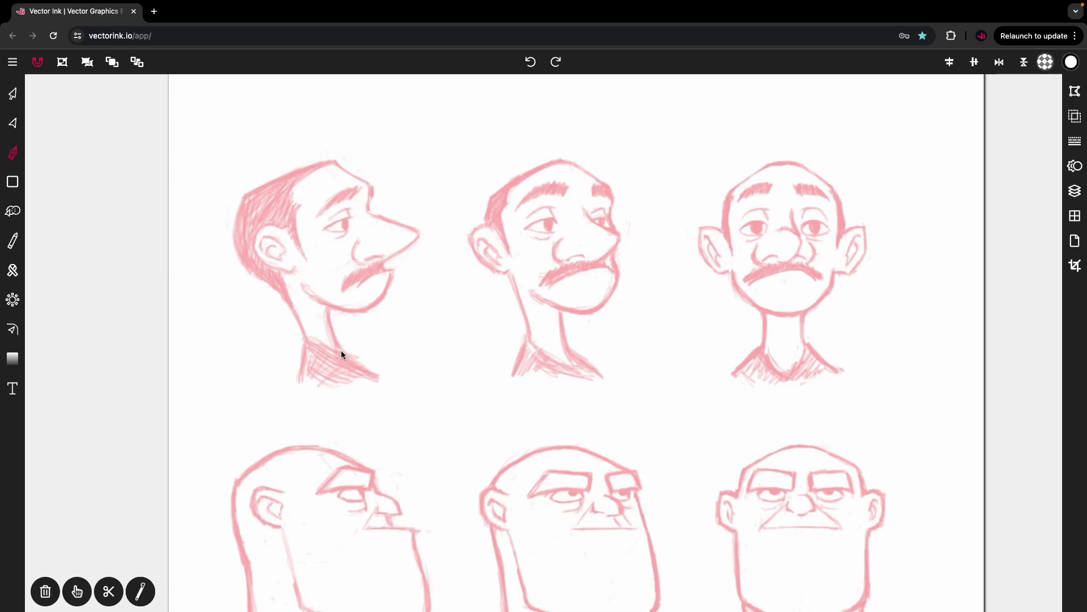
scroll(315, 322, "up", 5)
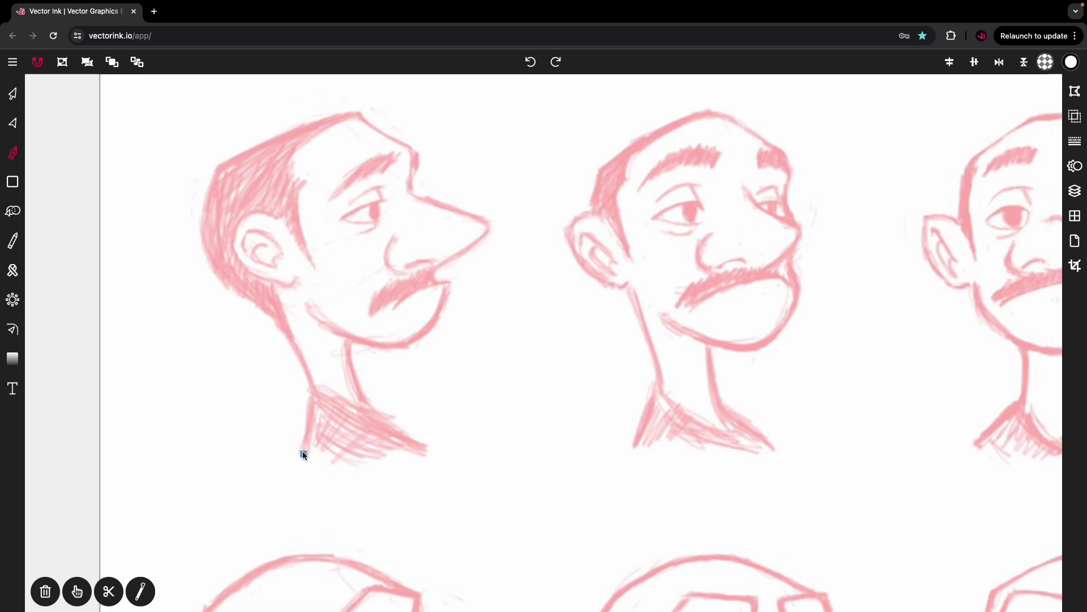
left_click(314, 393)
mouse_move(269, 315)
left_mouse_down()
mouse_move(242, 284)
mouse_move(248, 295)
mouse_move(214, 286)
mouse_move(260, 334)
mouse_move(211, 288)
mouse_move(225, 328)
mouse_move(216, 295)
mouse_move(227, 255)
mouse_move(257, 293)
mouse_move(235, 301)
mouse_move(249, 301)
mouse_move(220, 290)
mouse_move(274, 279)
mouse_move(257, 307)
mouse_move(236, 287)
left_mouse_up()
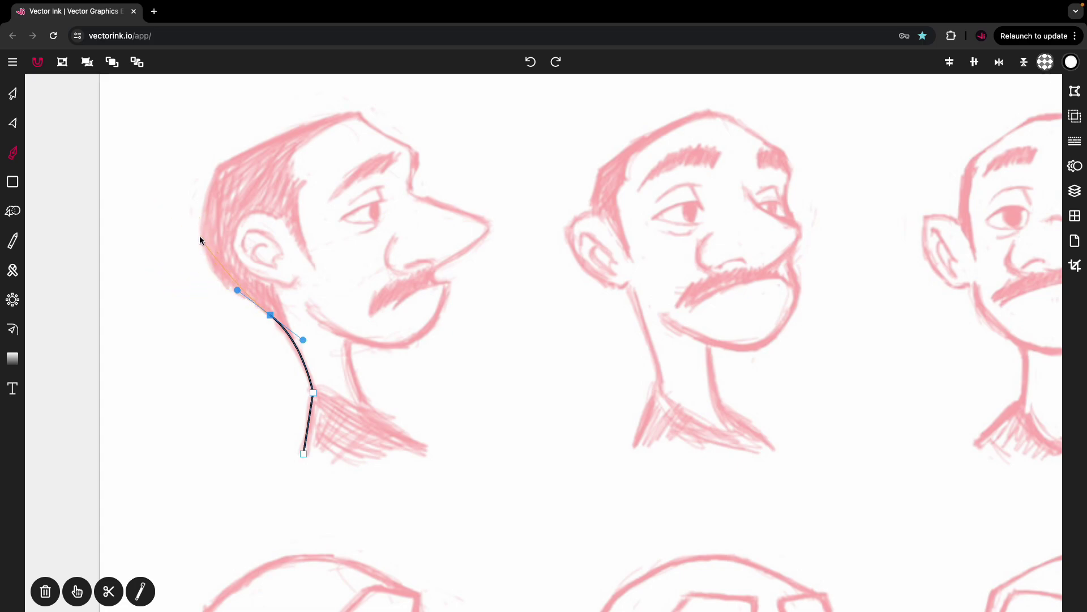
left_click_drag(200, 226, 205, 178)
left_click_drag(204, 178, 204, 179)
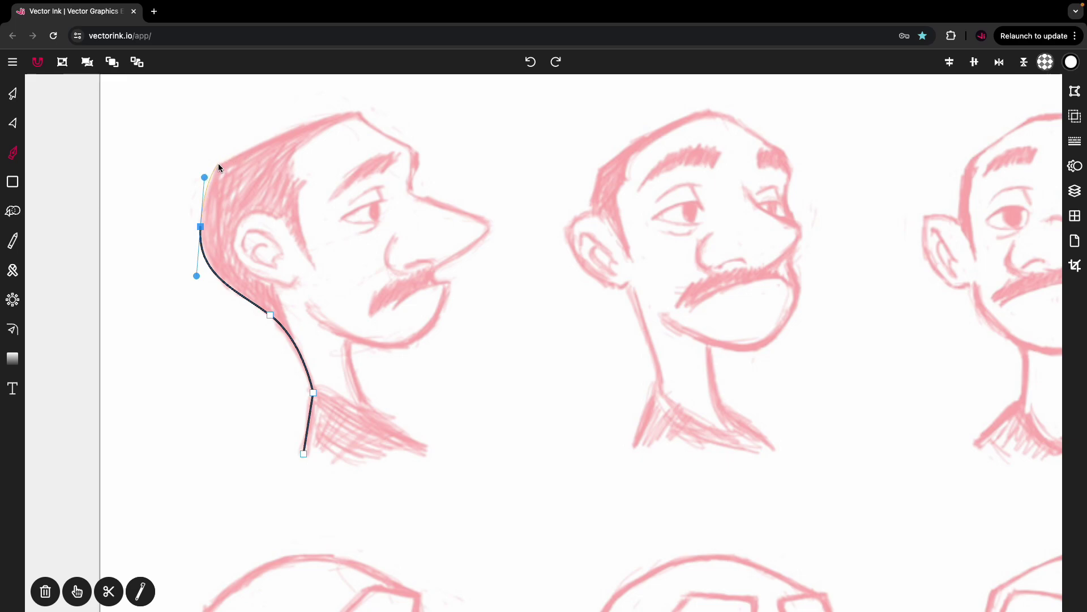
left_click(218, 164)
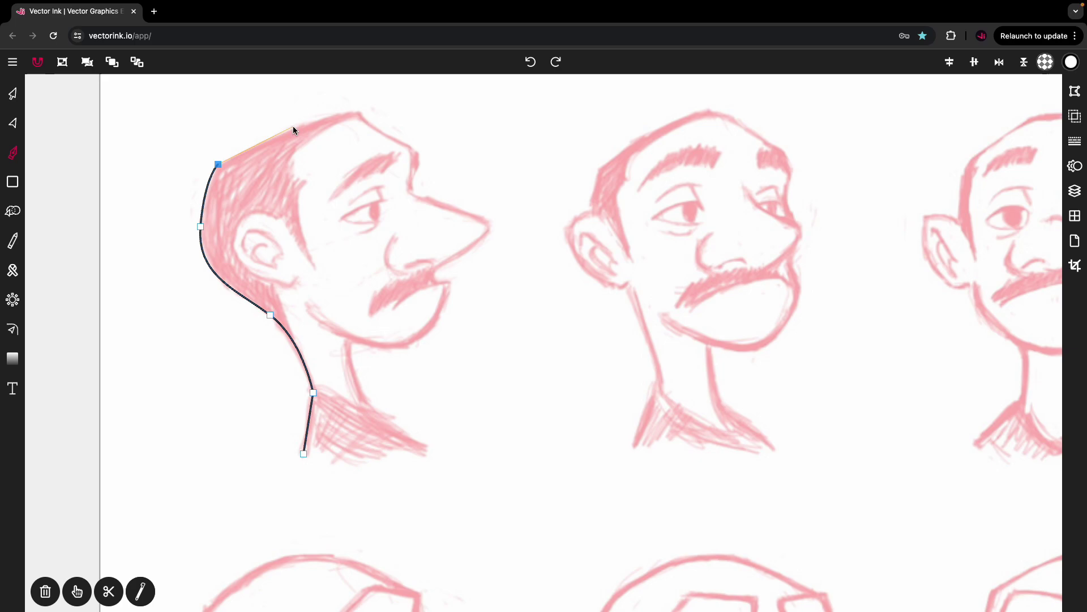
Continue the path over the top of the head, down the forehead and brow, and out to the tip of the nose
left_click(358, 112)
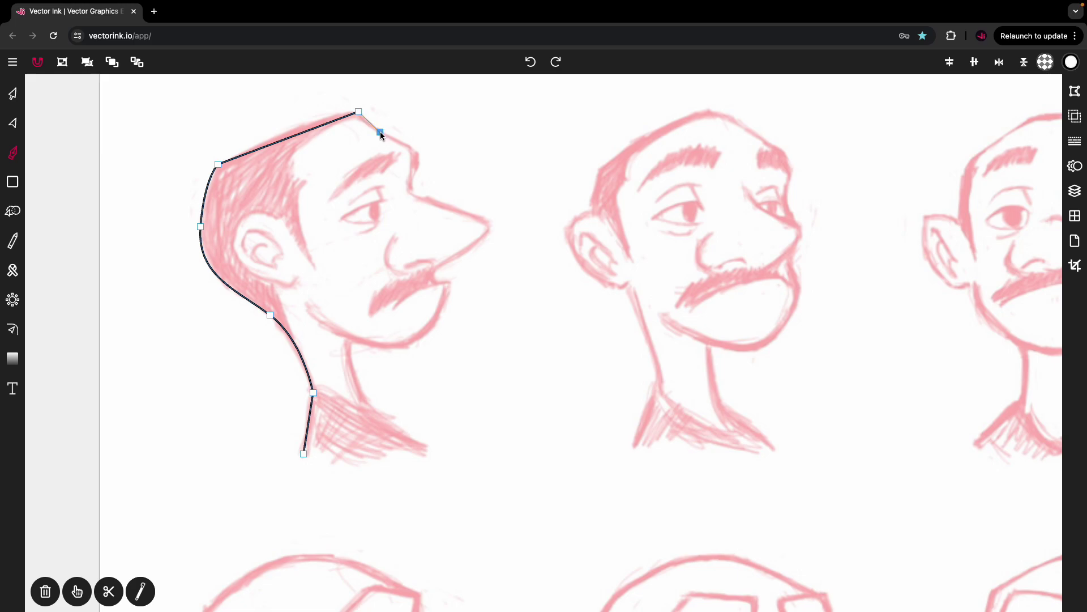
left_click(413, 150)
left_click(410, 190)
left_click(488, 224)
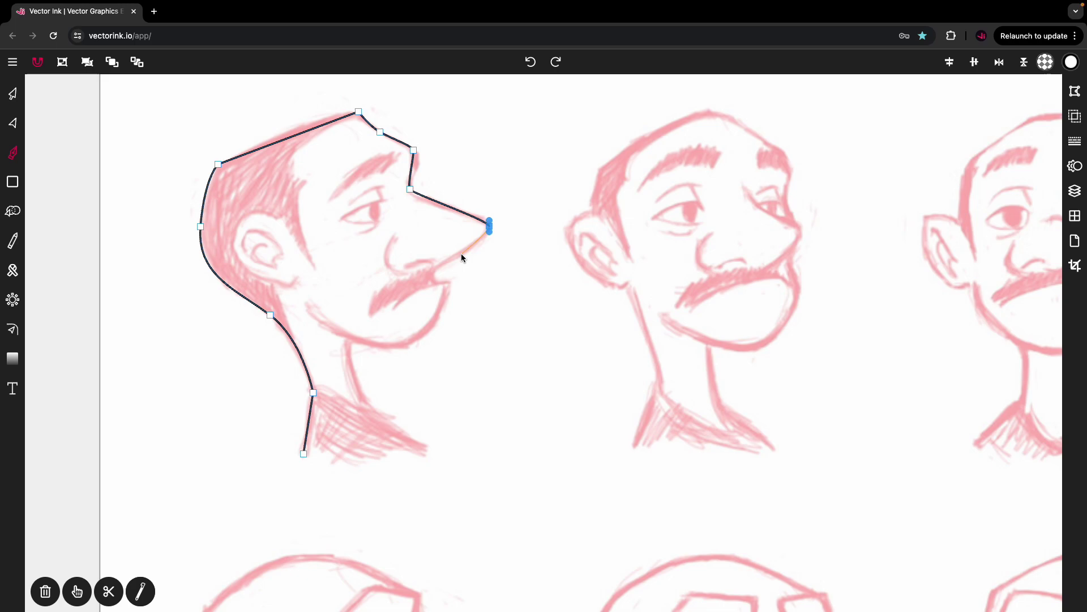
Continue the path from under the nose around the mouth and chin, down the front of the neck to the shoulder, and finish it
left_click(433, 270)
left_click_drag(414, 339, 385, 352)
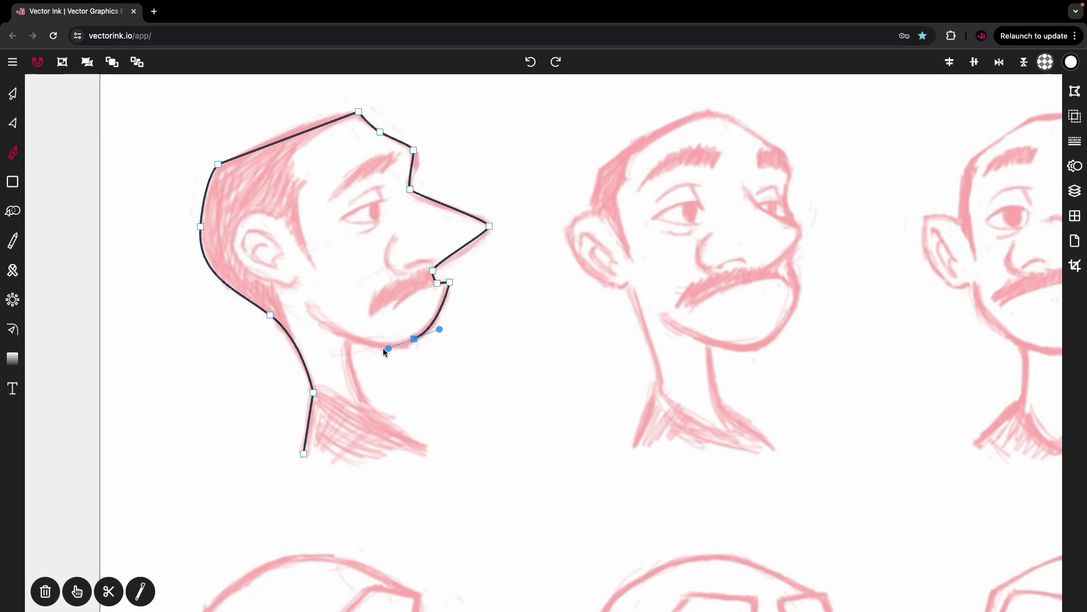
left_click(350, 339)
left_click(360, 394)
left_click(431, 448)
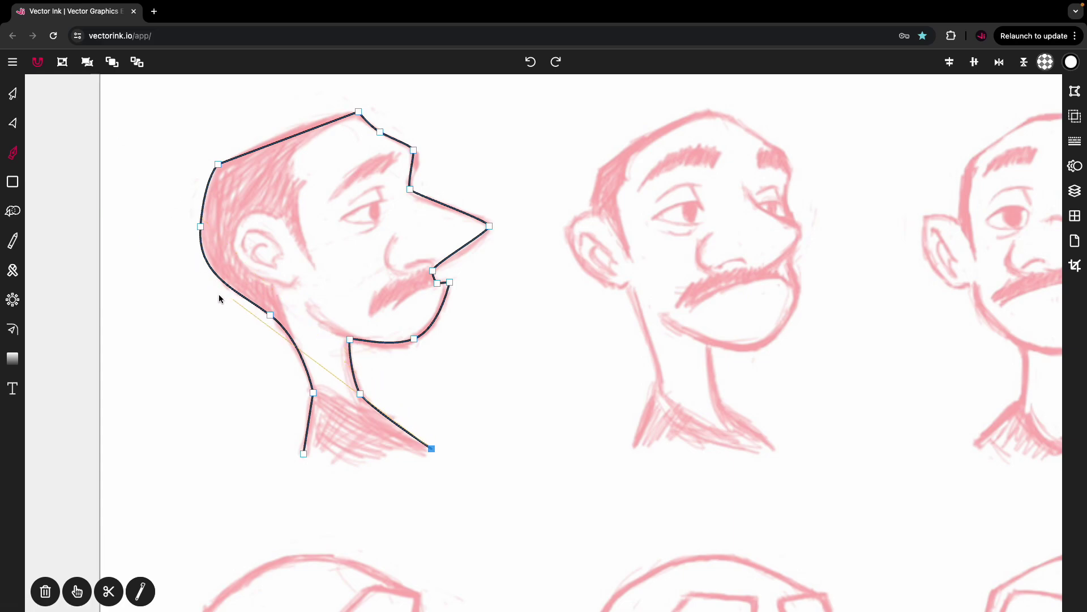
left_click(14, 126)
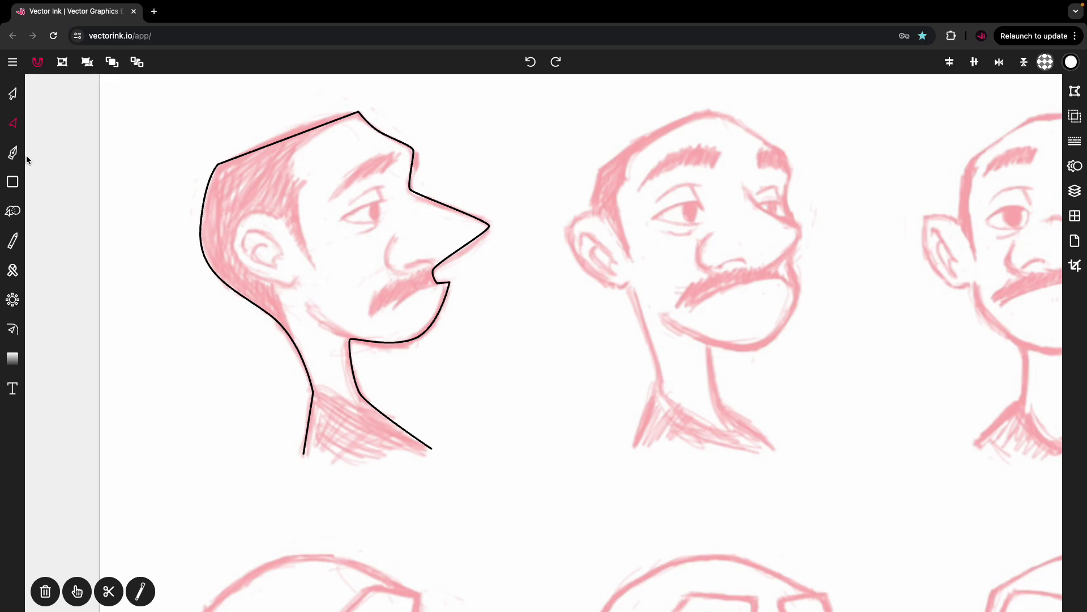
Try smoothing the profile path's anchor where the back of the neck meets the collar, and convert it back to a corner
left_click(286, 137)
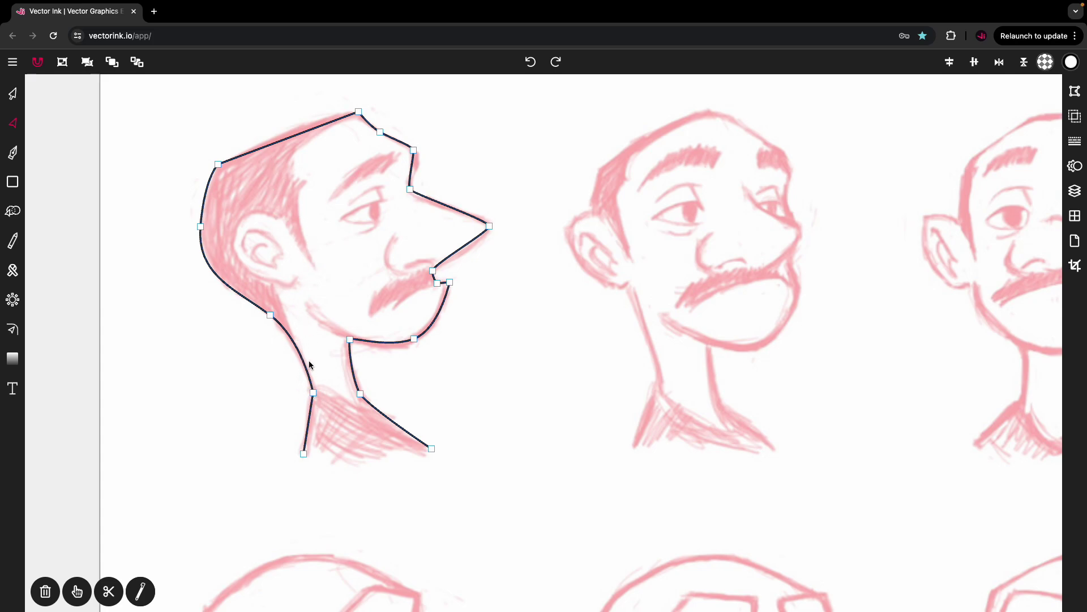
left_click(379, 384)
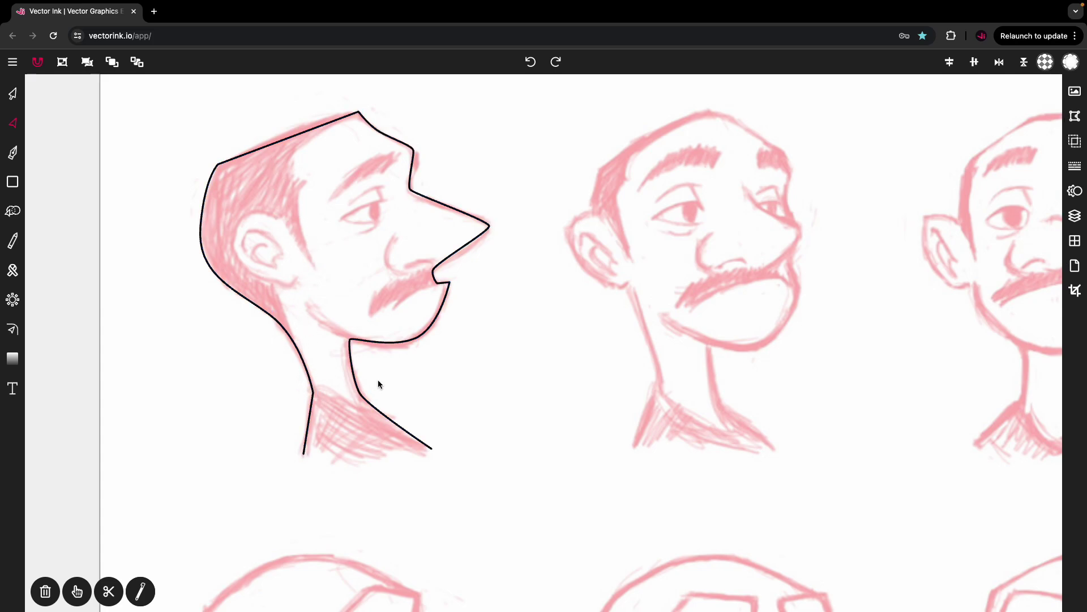
left_click(314, 402)
left_click(313, 405)
left_click(315, 404)
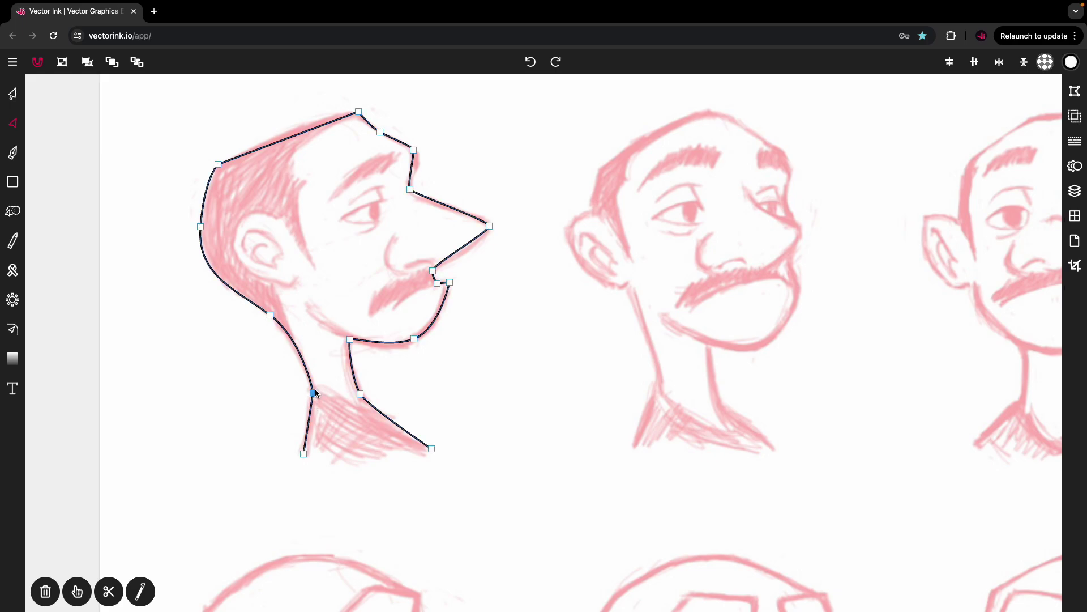
double_click(313, 391)
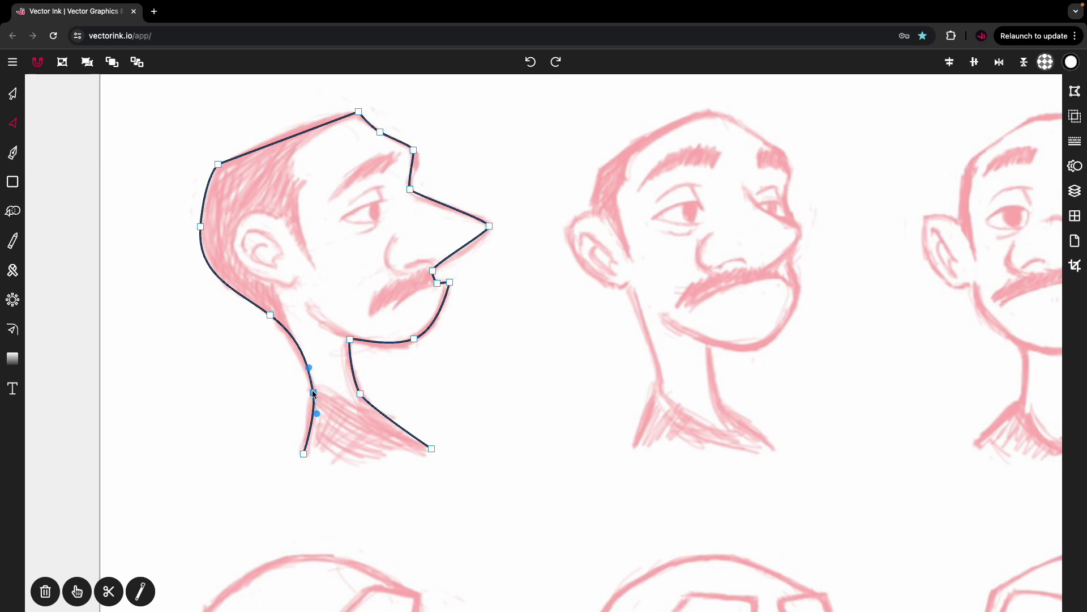
double_click(314, 391)
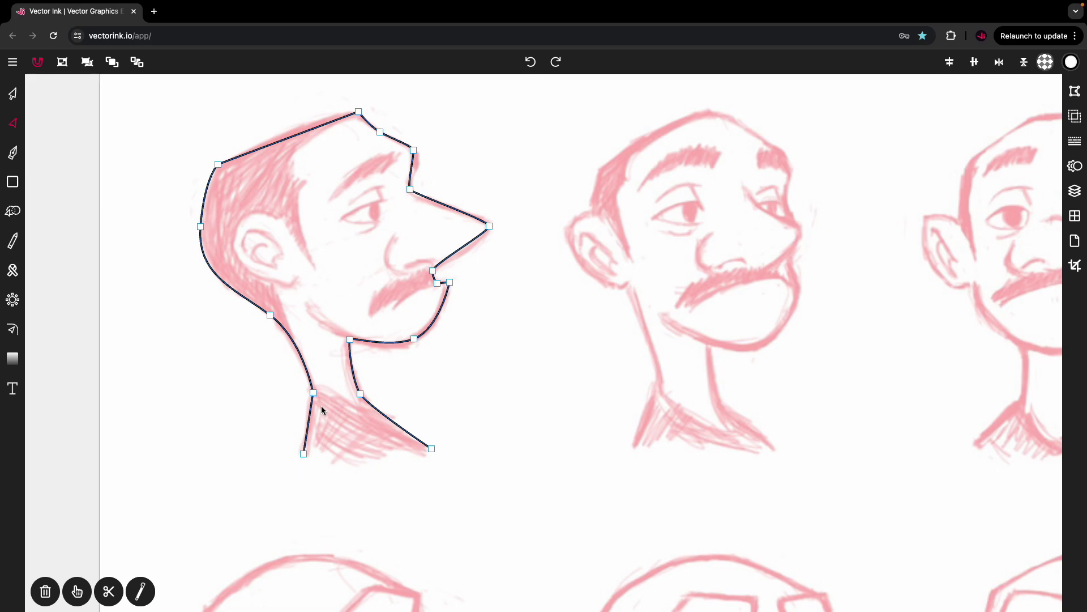
Show the path editing options and convert the anchor at the base of the back of the neck to a smooth point
left_click(290, 385)
left_click(311, 393)
left_click(1075, 91)
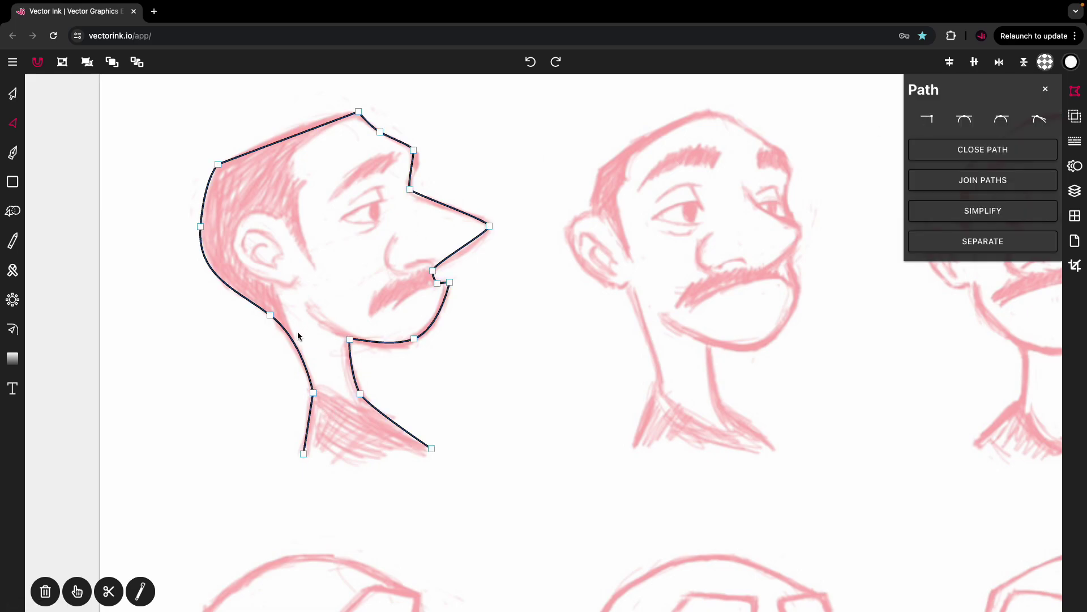
double_click(313, 393)
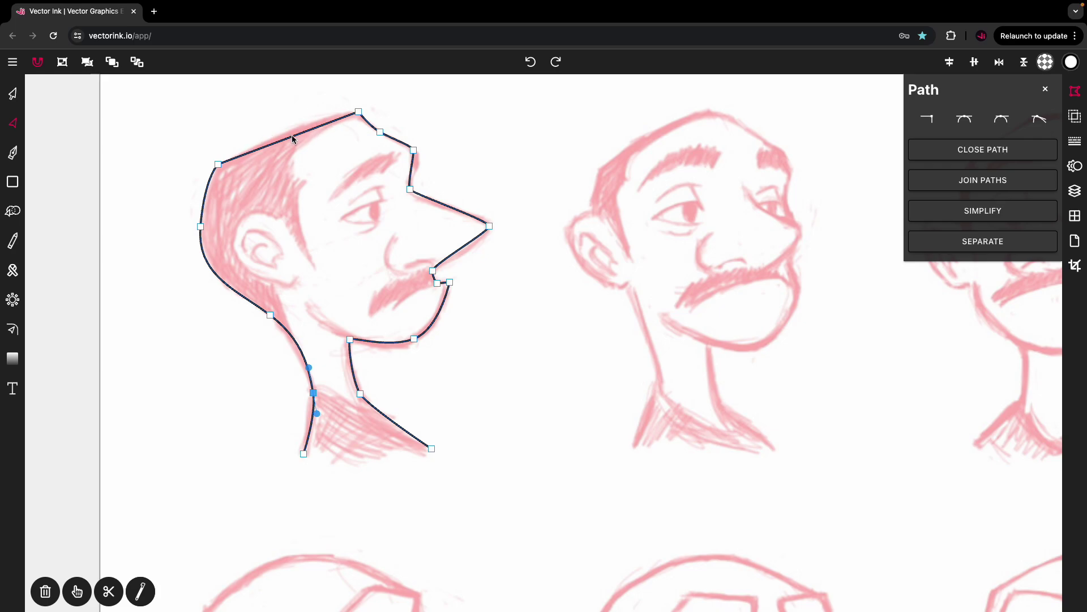
Bend the straight top-of-head segment outward into a gentle curve that follows the sketched hairline
left_click(295, 154)
left_click_drag(288, 137, 283, 134)
left_click(265, 120)
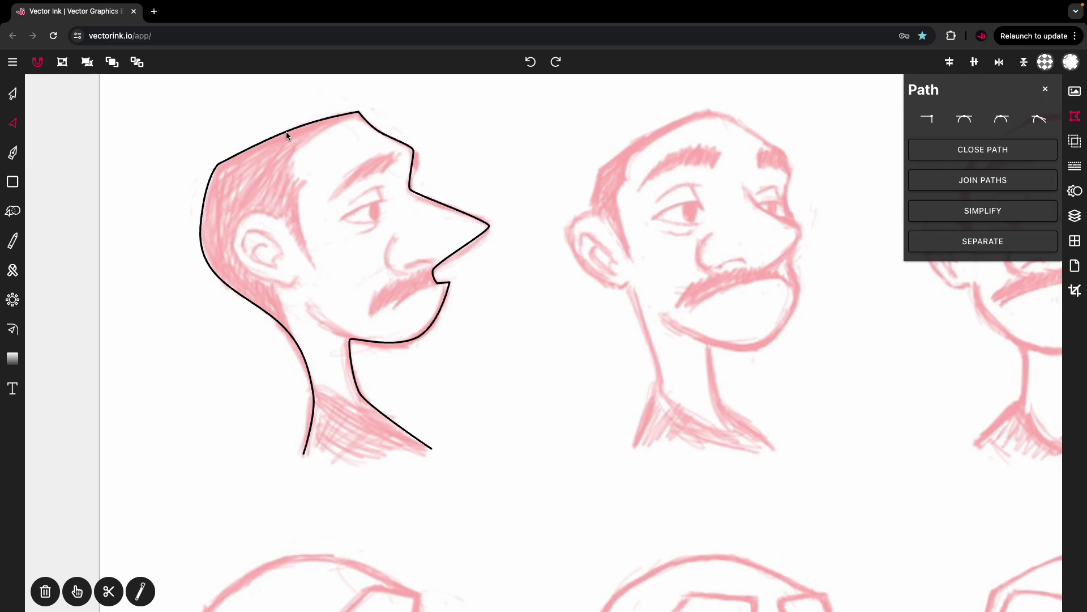
left_click(285, 131)
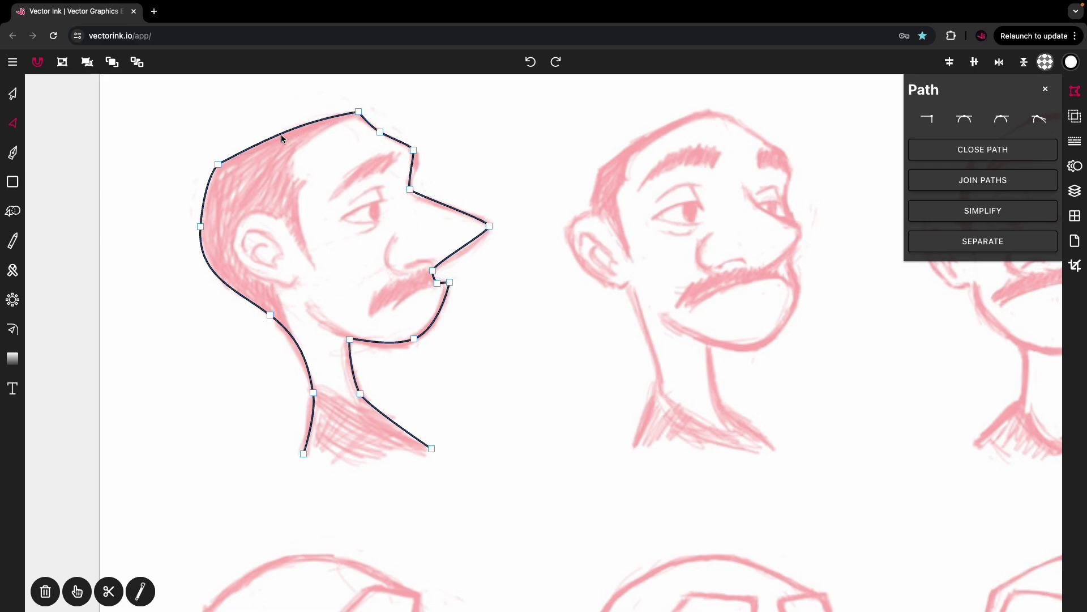
left_click(262, 126)
left_click(227, 158)
left_click(219, 138)
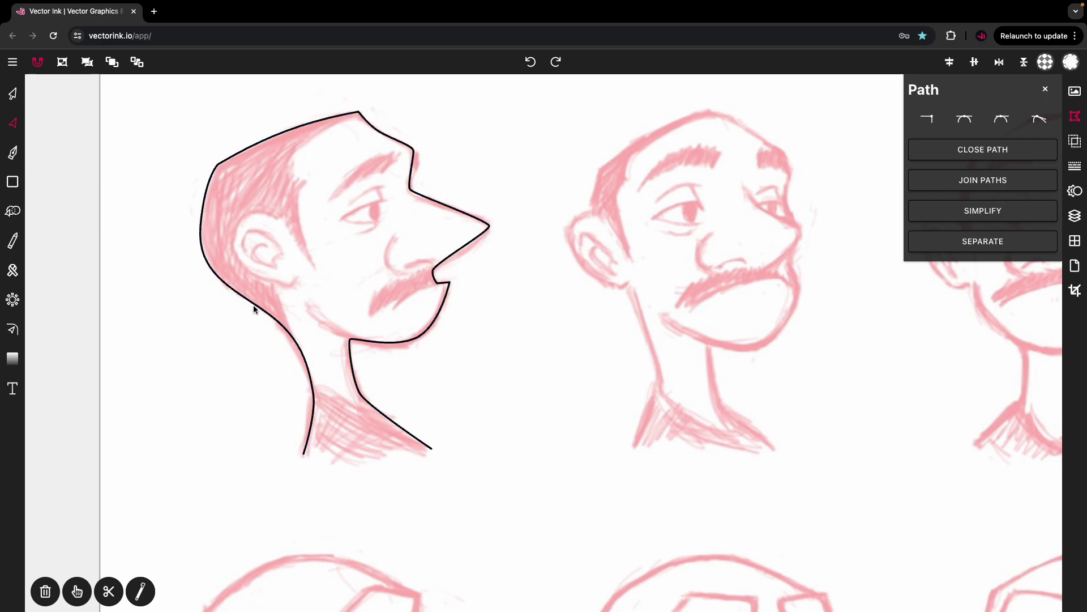
Lengthen both handles of the nose-tip anchor to round the tip and fit the curve under the nose to the sketch
left_click(300, 355)
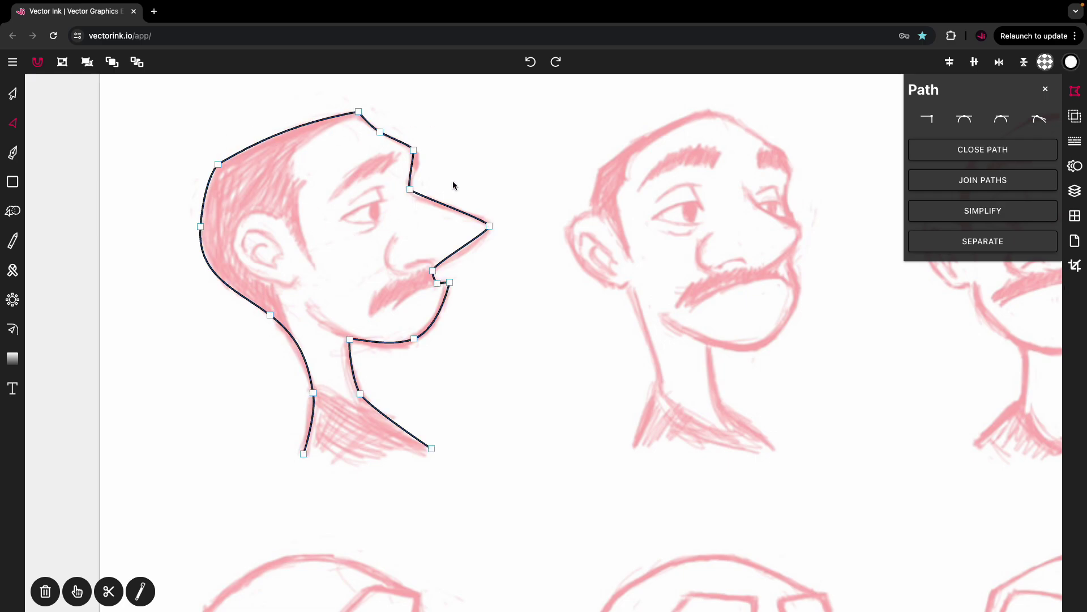
left_click(489, 226)
scroll(487, 231, "up", 5)
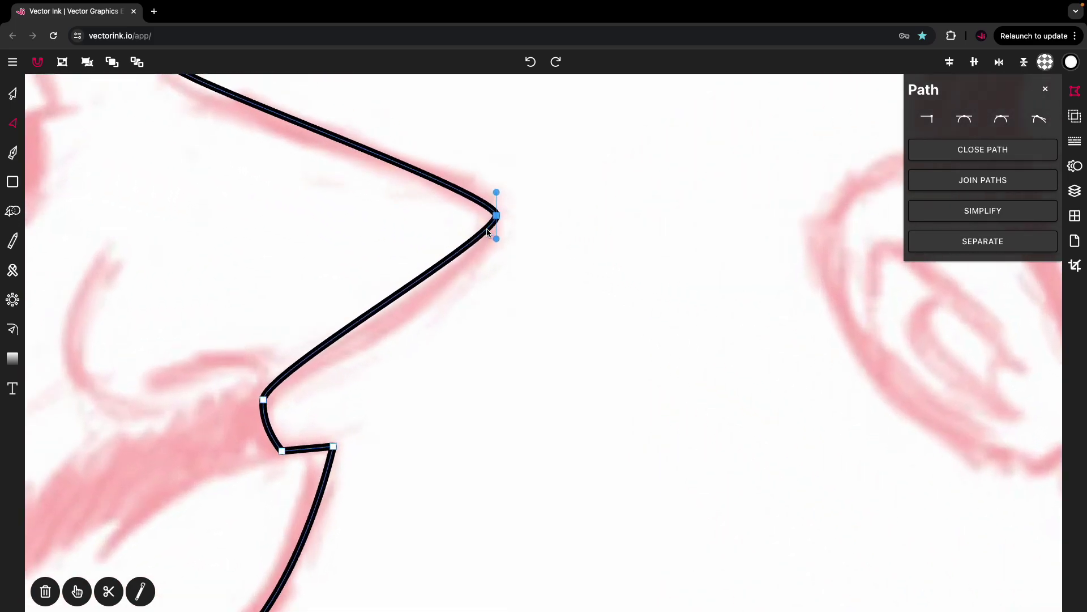
left_click_drag(498, 243, 494, 293)
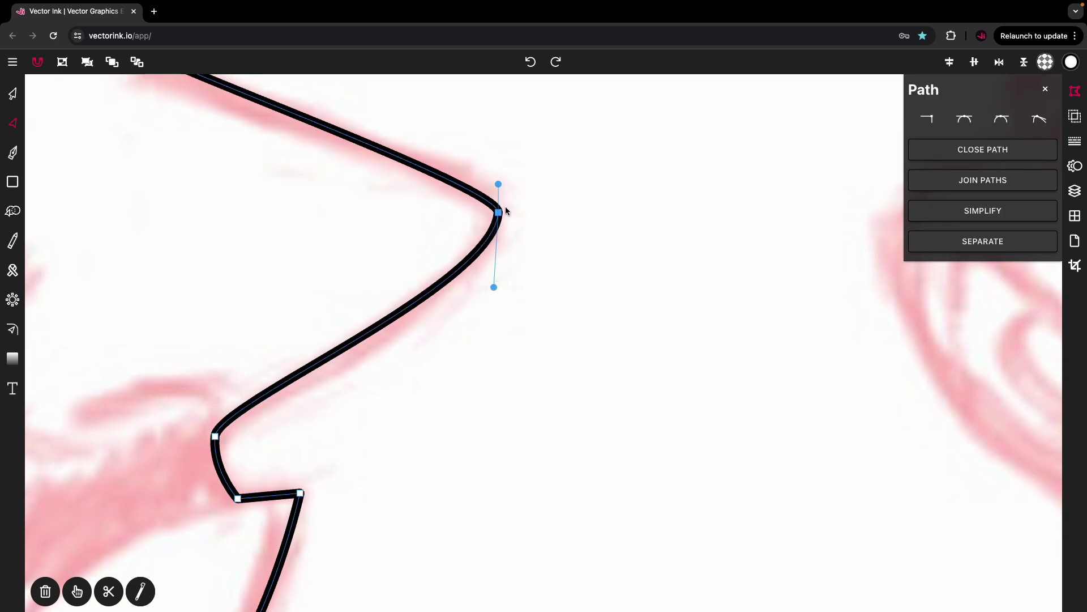
left_click_drag(498, 186, 498, 177)
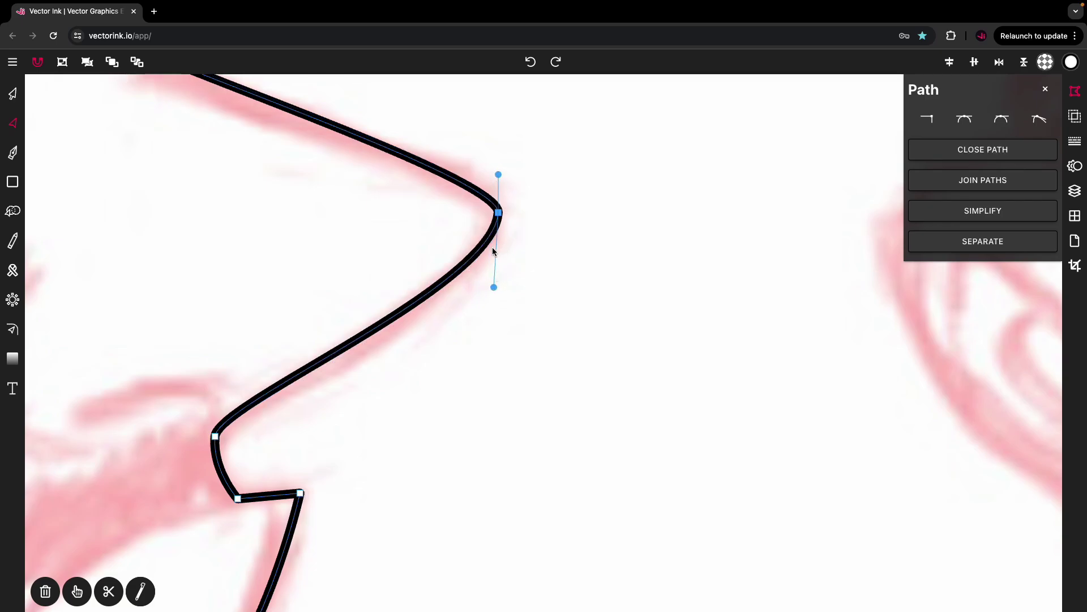
Move the anchor at the front of the brow slightly outward to match the sketch
scroll(501, 250, "down", 3)
scroll(491, 247, "up", 3)
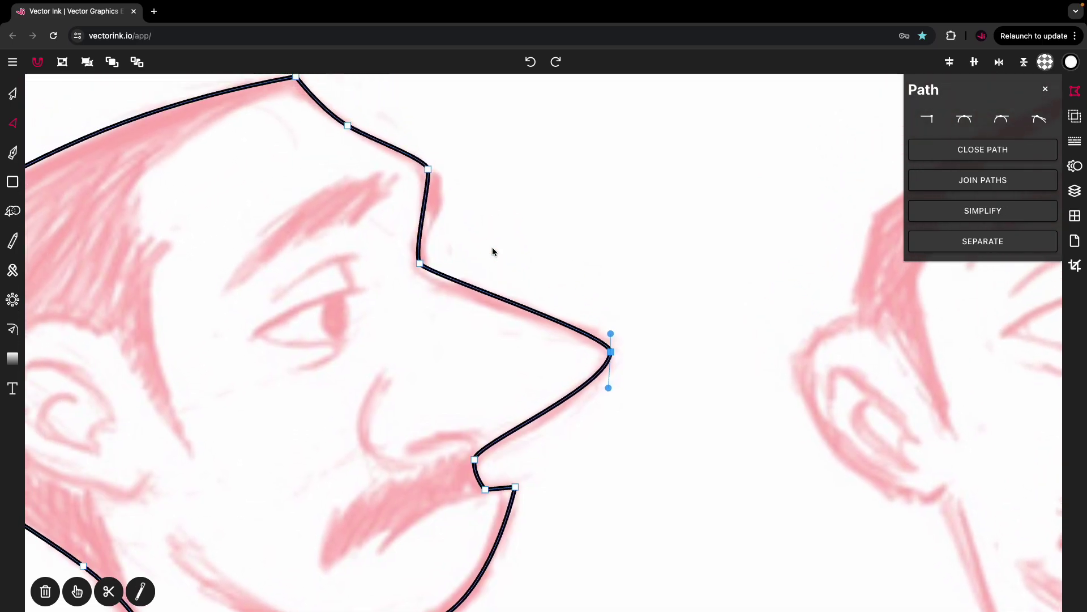
scroll(438, 153, "up", 5)
left_click(438, 152)
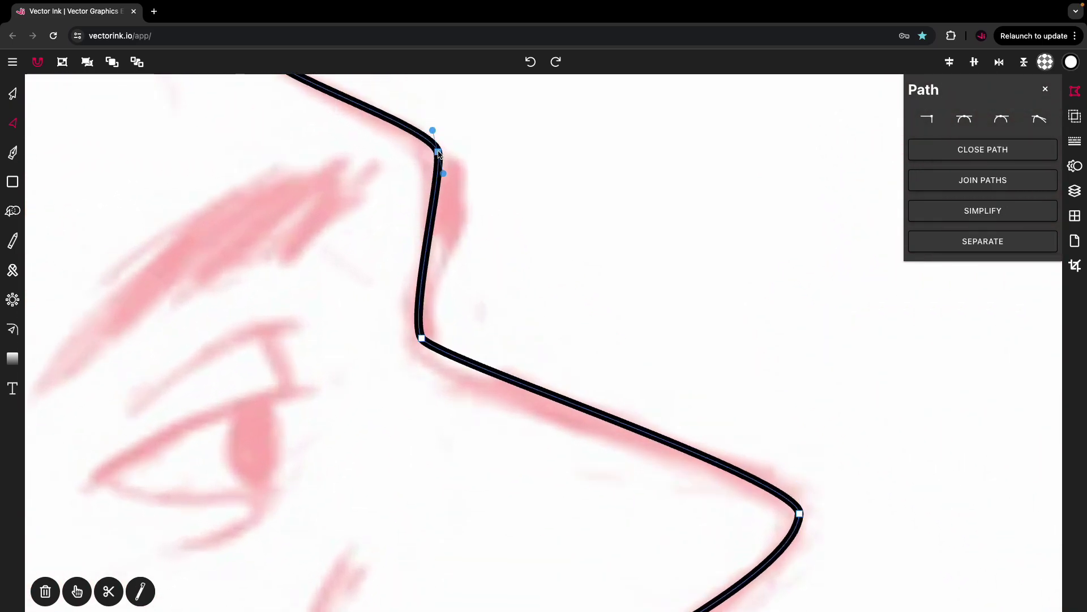
left_click_drag(438, 153, 445, 157)
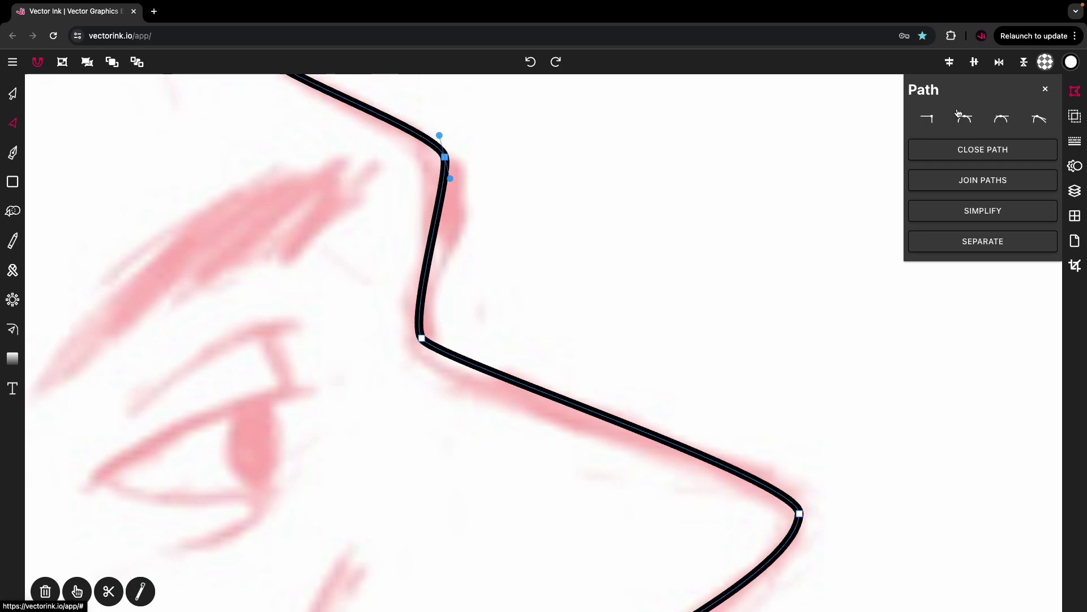
Convert the brow anchor to a corner, change it to a symmetric smooth point, and adjust its handles to shape the brow curve
left_click(930, 119)
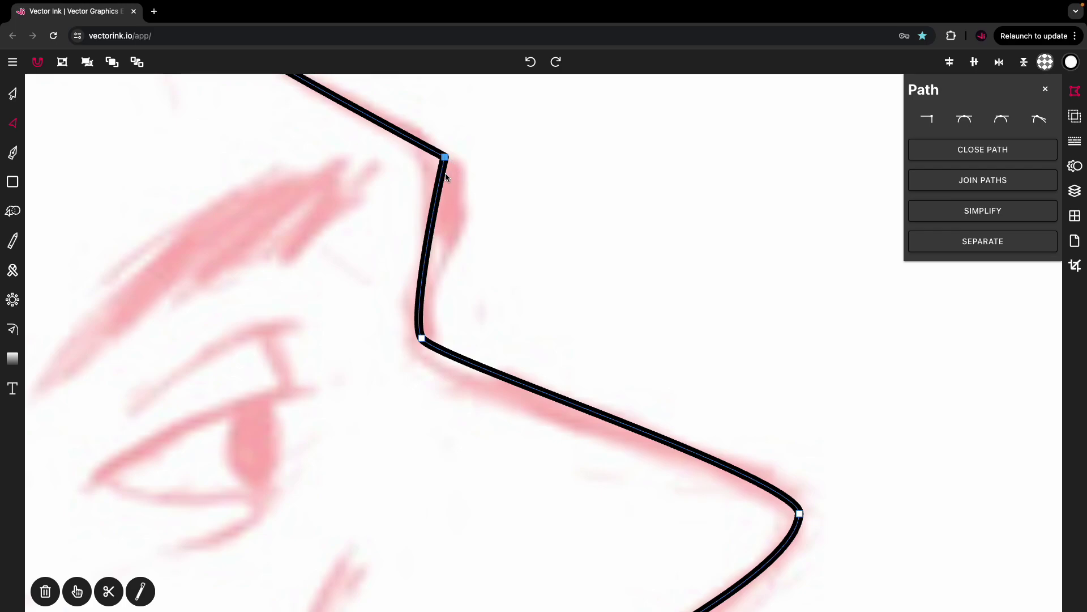
left_click(963, 119)
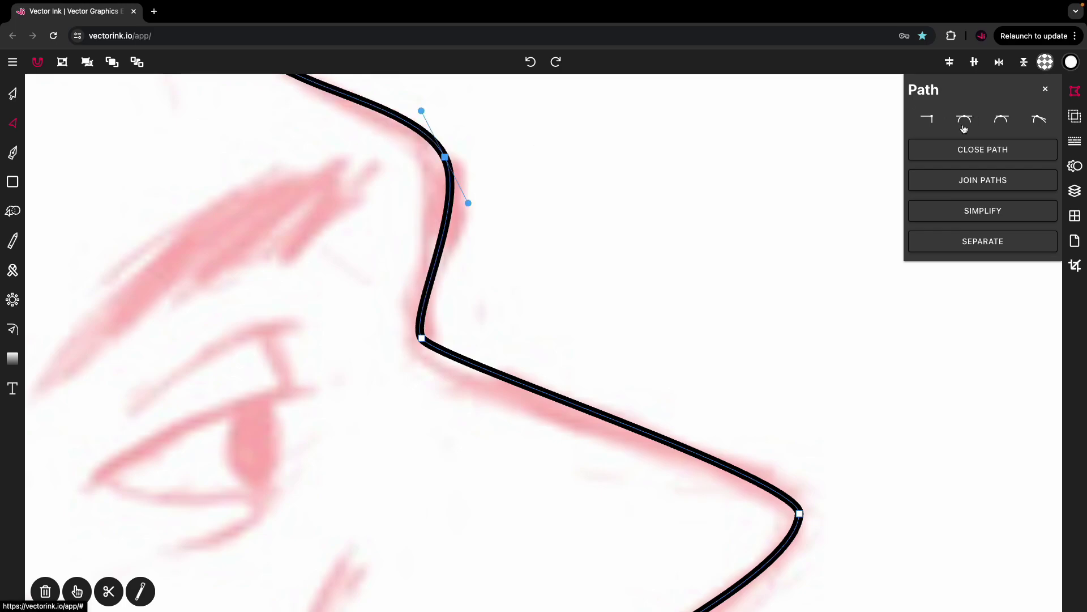
mouse_move(468, 202)
left_mouse_down()
mouse_move(450, 189)
mouse_move(459, 206)
mouse_move(452, 182)
mouse_move(462, 207)
left_mouse_up()
left_click_drag(428, 110, 435, 136)
left_click_drag(455, 182, 460, 193)
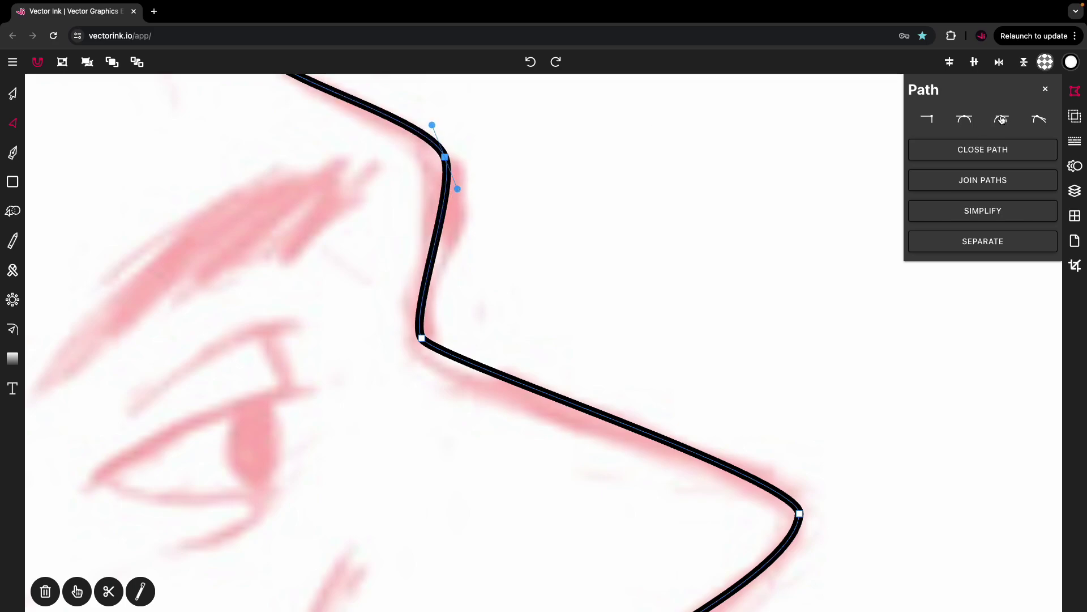
Adjust the brow anchor's lower handle with unequal handle lengths, and reposition that handle independently of the upper one
mouse_move(458, 190)
left_mouse_down()
mouse_move(476, 219)
mouse_move(480, 204)
mouse_move(455, 202)
mouse_move(450, 189)
mouse_move(455, 200)
left_mouse_up()
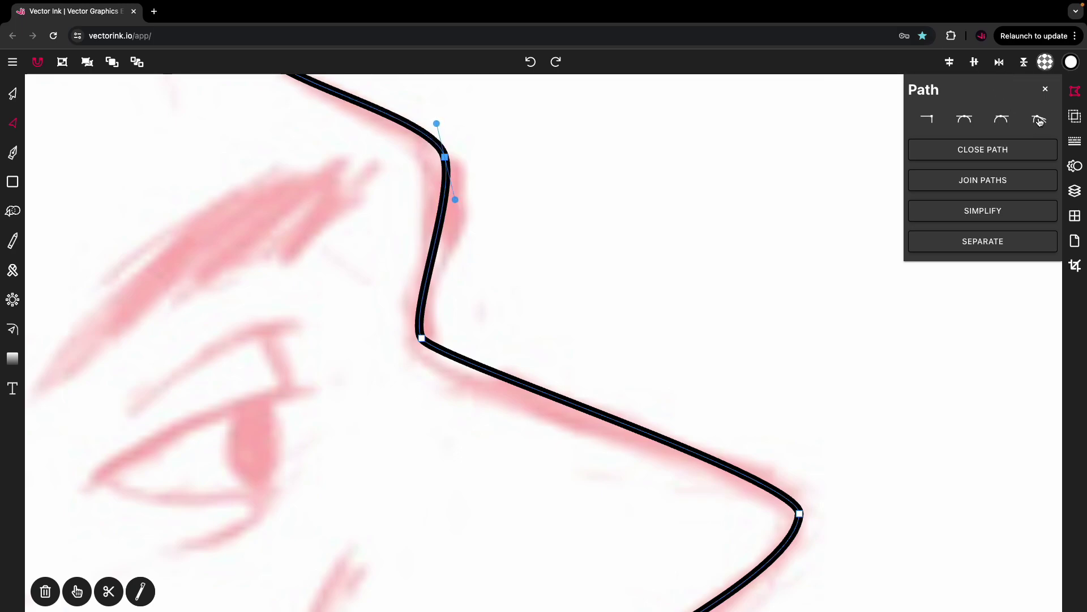
mouse_move(456, 199)
left_mouse_down()
mouse_move(472, 159)
mouse_move(415, 207)
mouse_move(475, 184)
mouse_move(445, 203)
mouse_move(444, 184)
left_mouse_up()
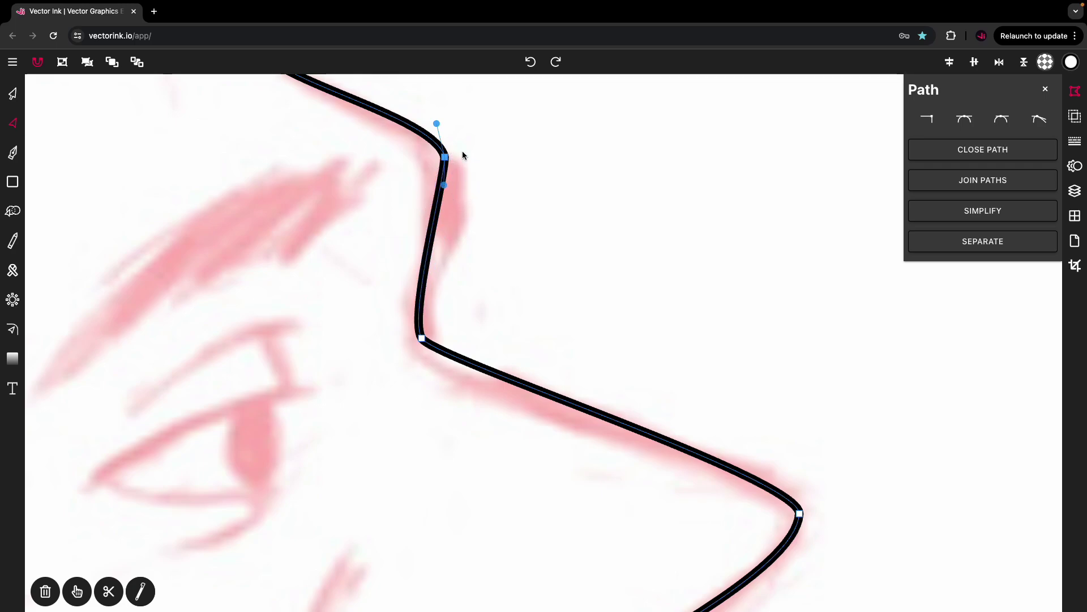
Make the brow anchor smooth with aligned handles, lengthen its lower handle to fit the sketch, and deselect the path
left_click(964, 119)
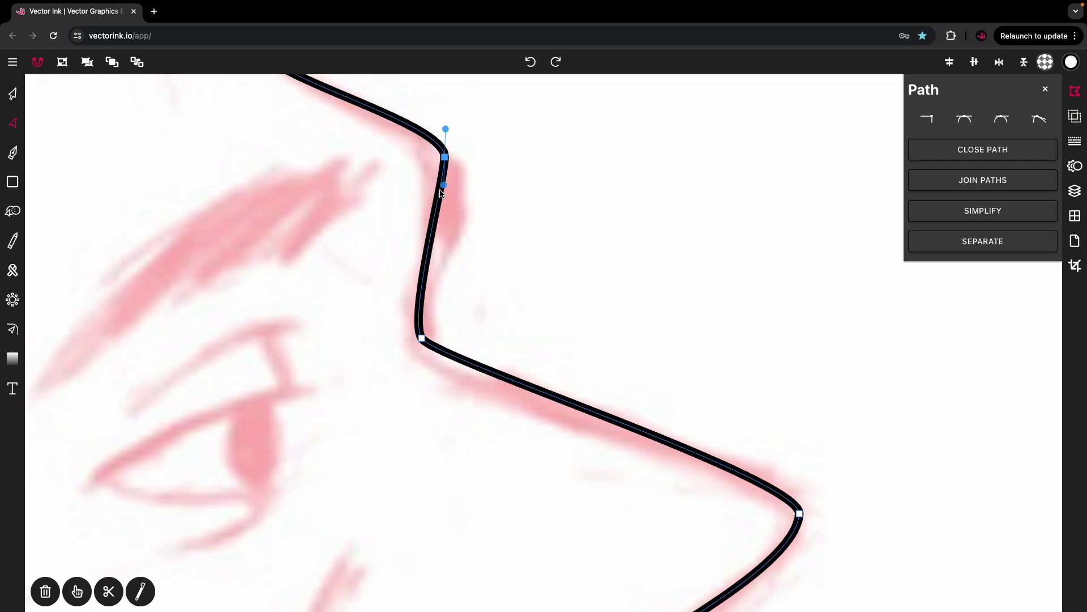
left_click_drag(442, 188, 450, 195)
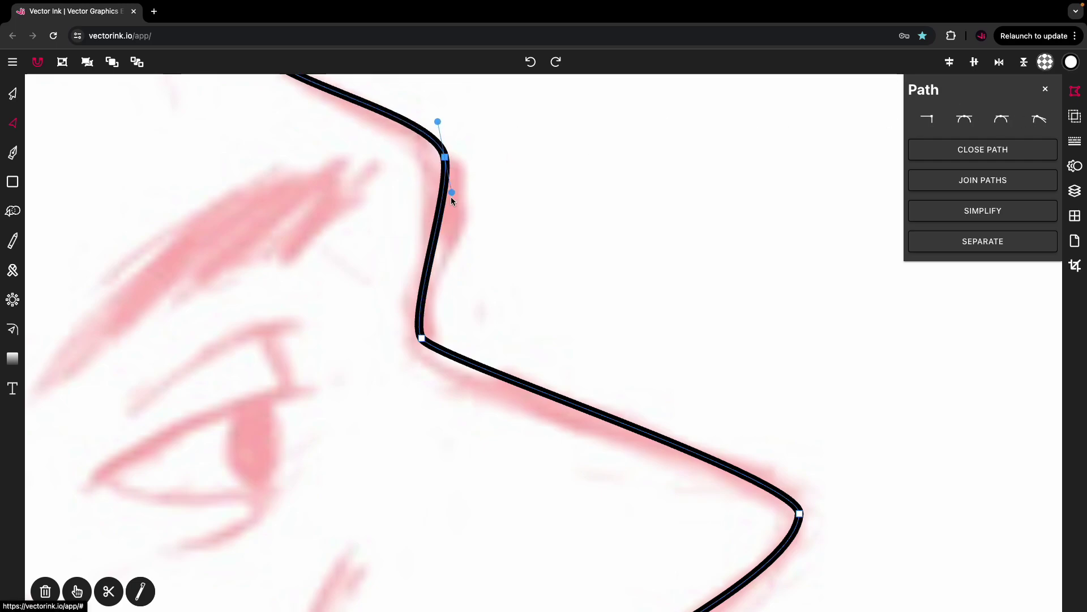
left_click_drag(452, 194, 458, 224)
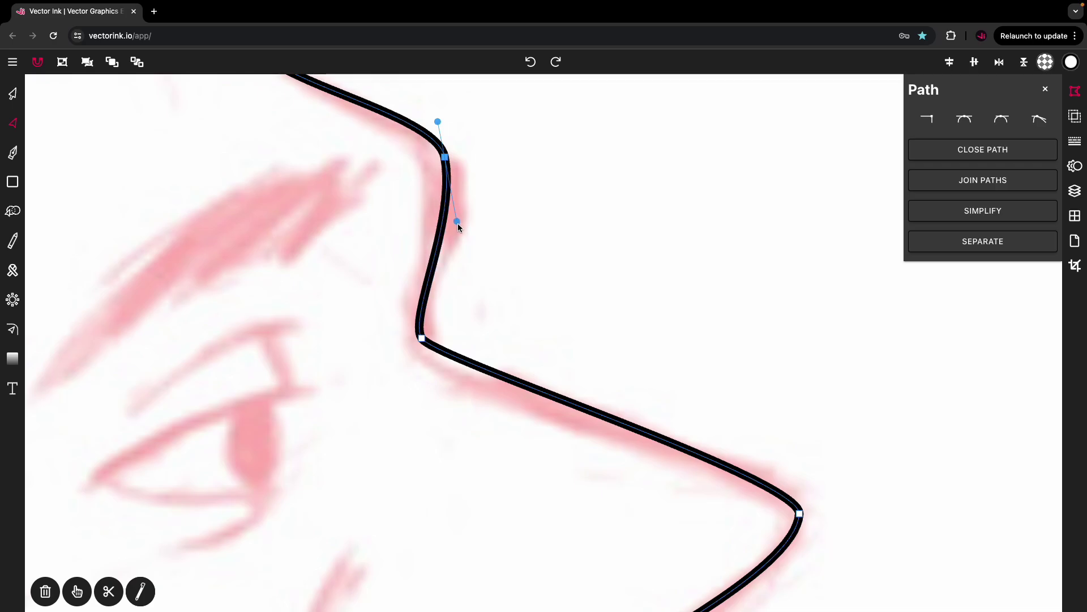
scroll(464, 256, "down", 5)
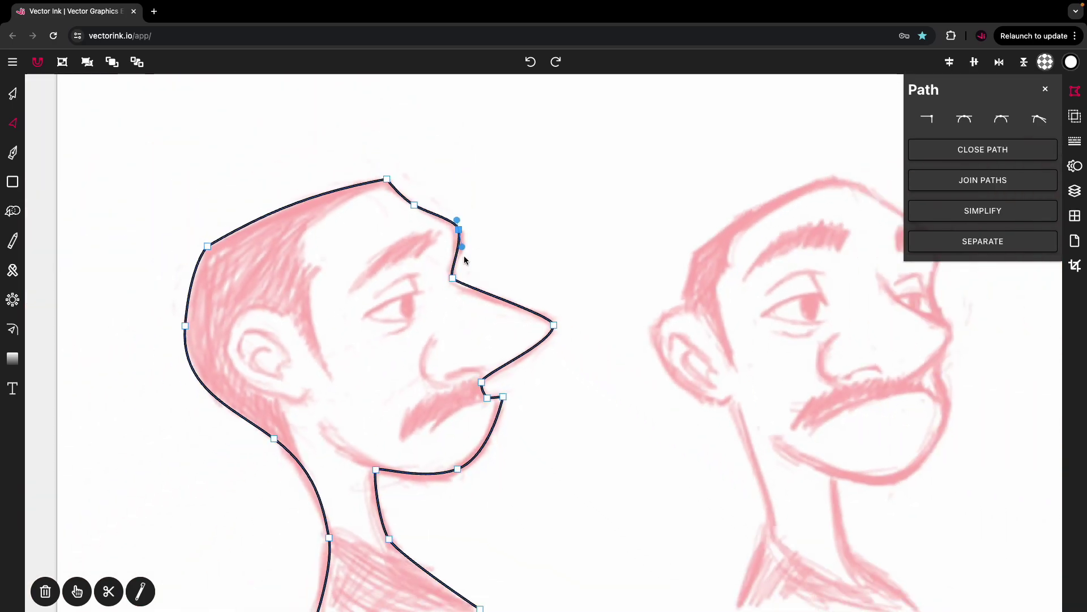
left_click(461, 171)
Extend the hair path with the Pen tool from the sideburn tip up the hairline, ending just past the forehead outline
scroll(393, 230, "down", 3)
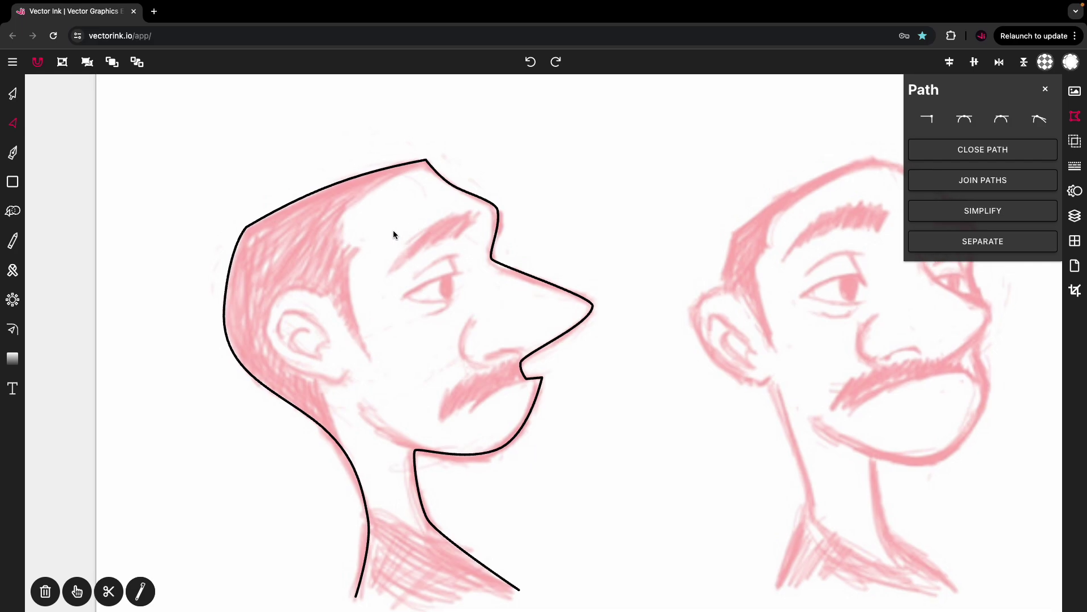
scroll(393, 230, "up", 2)
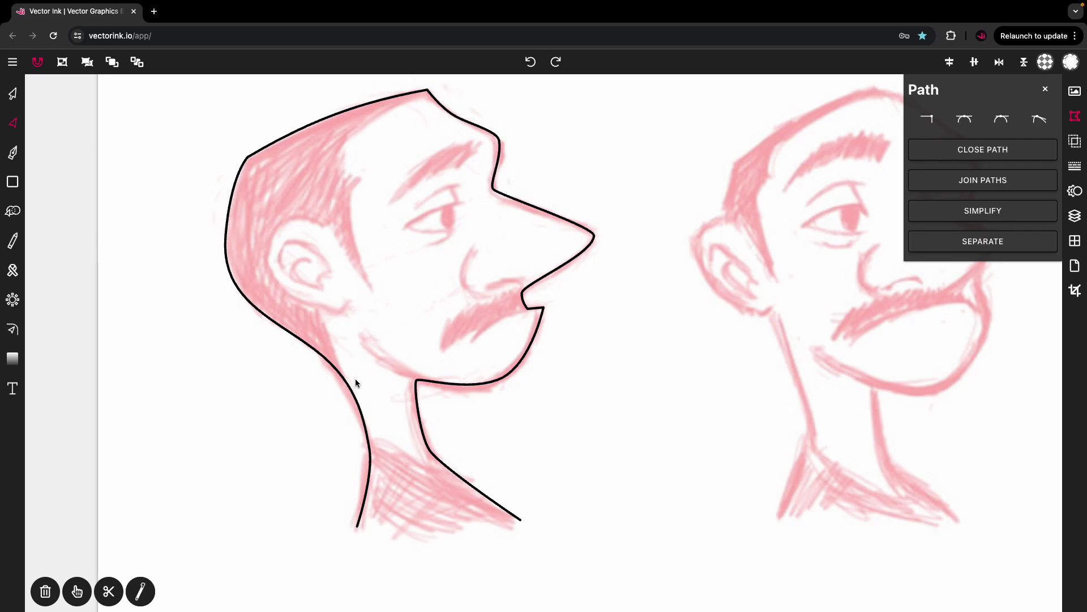
scroll(356, 382, "up", 2)
scroll(356, 383, "down", 3)
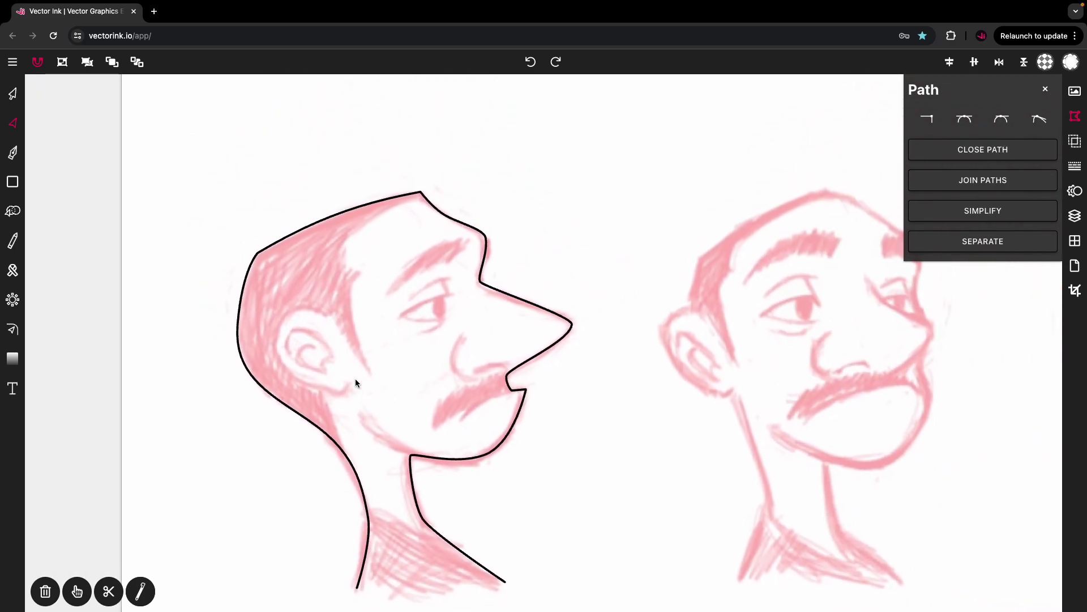
scroll(356, 383, "up", 3)
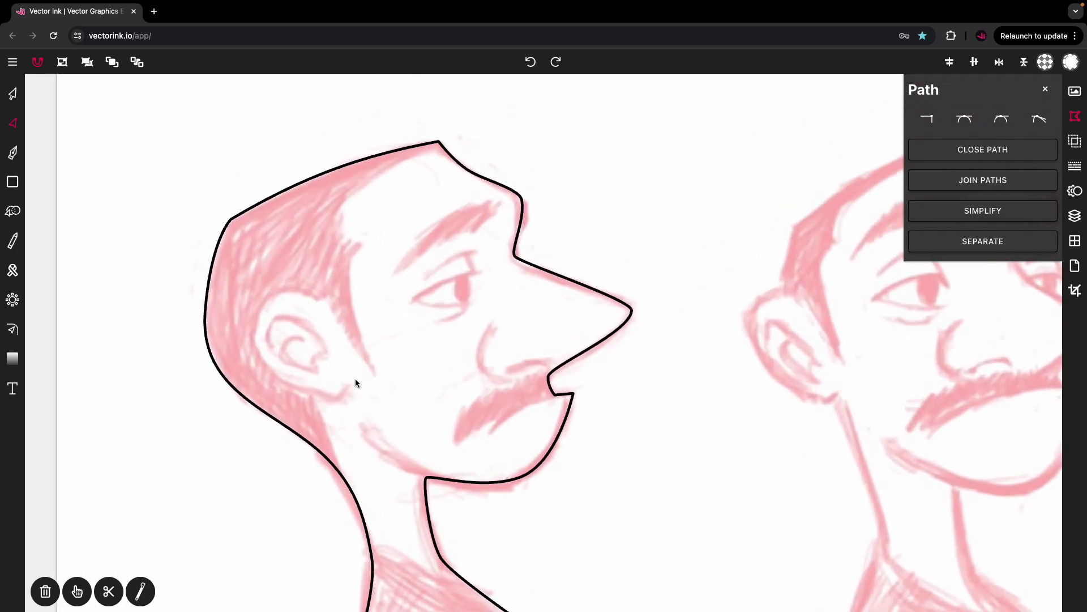
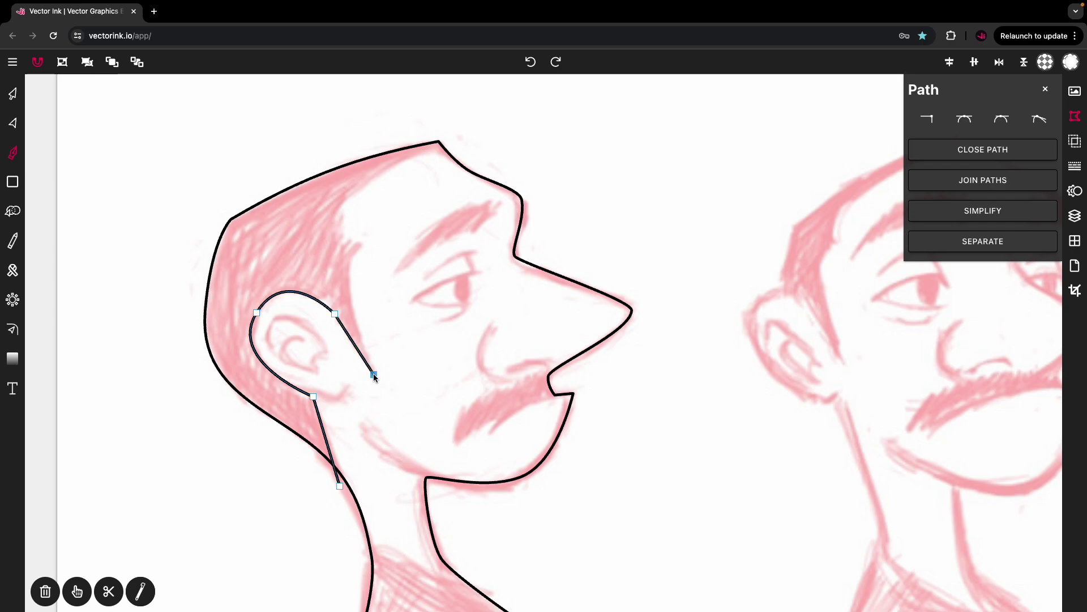
left_click(348, 280)
left_click(361, 243)
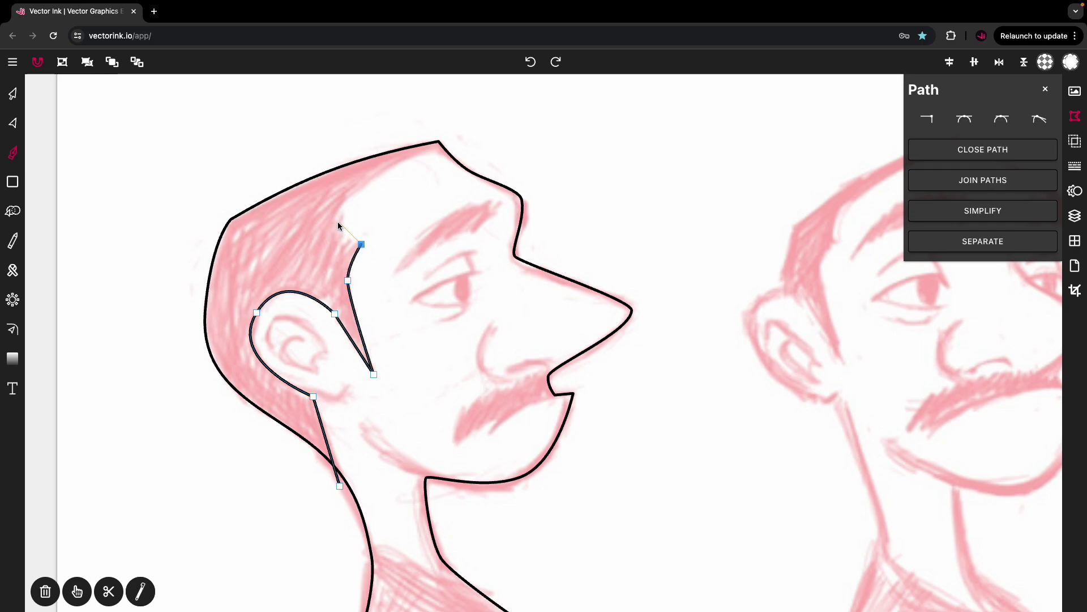
left_click_drag(337, 222, 337, 200)
left_click_drag(390, 166, 401, 162)
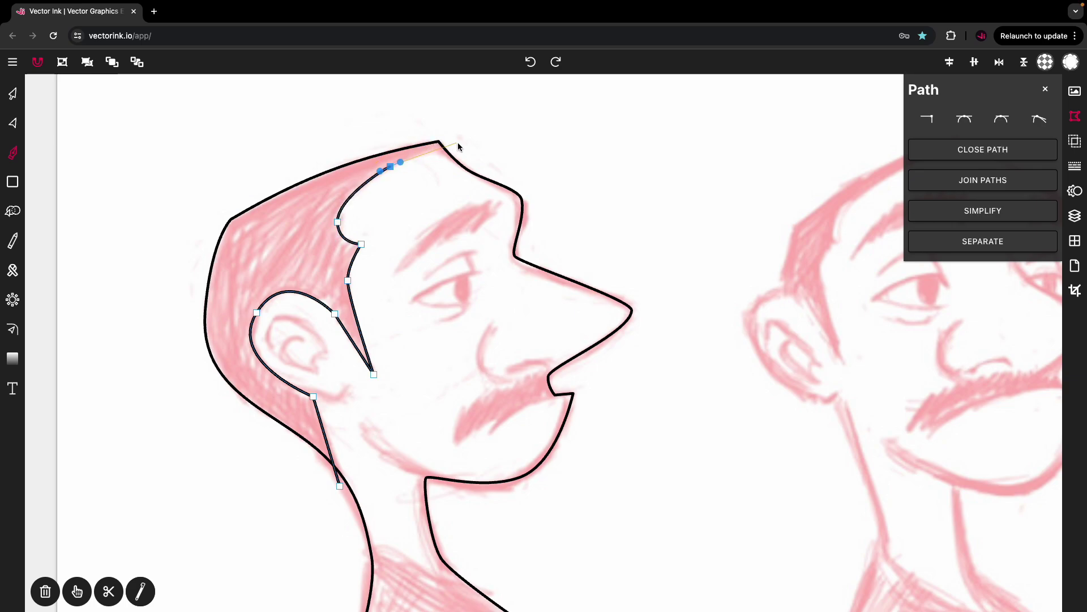
left_click(437, 150)
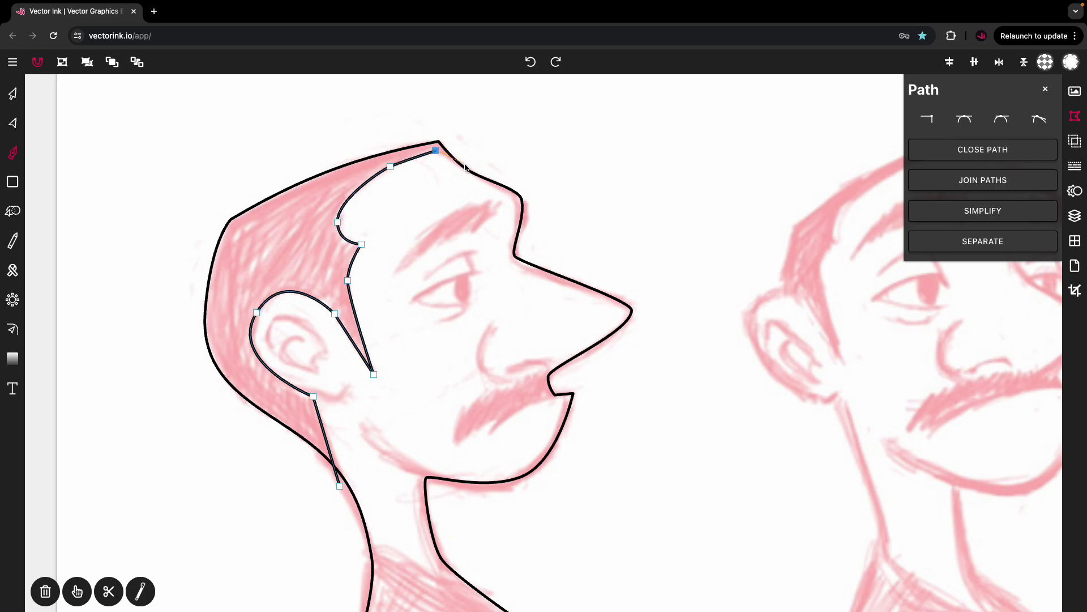
left_click_drag(476, 169, 508, 146)
Build a separate closed hair shape from the area between the hair path and the head outline, removing the overhanging line ends
left_click(12, 93)
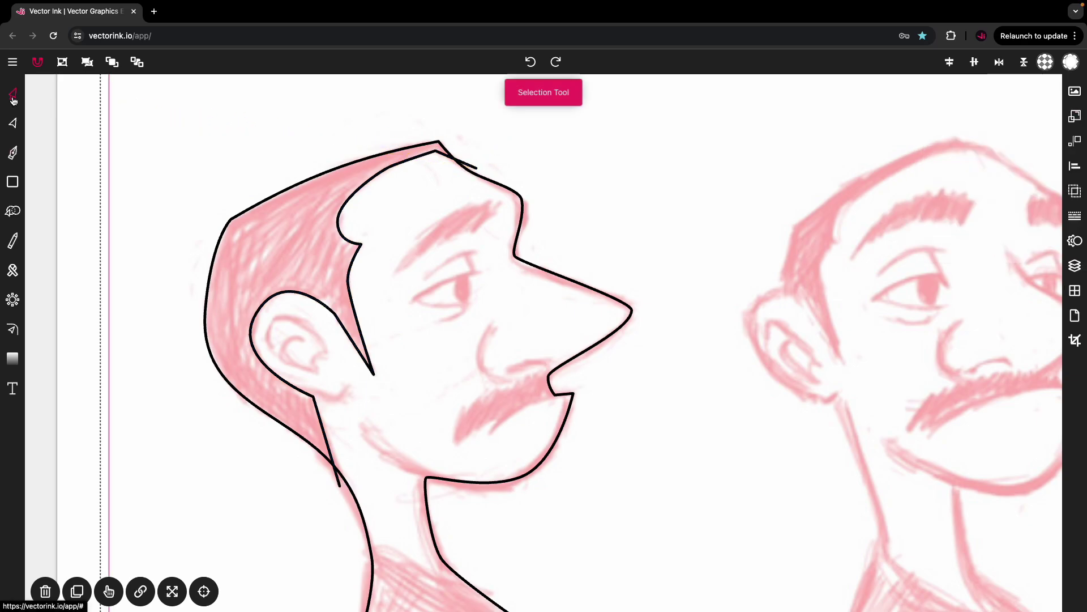
left_click(347, 216)
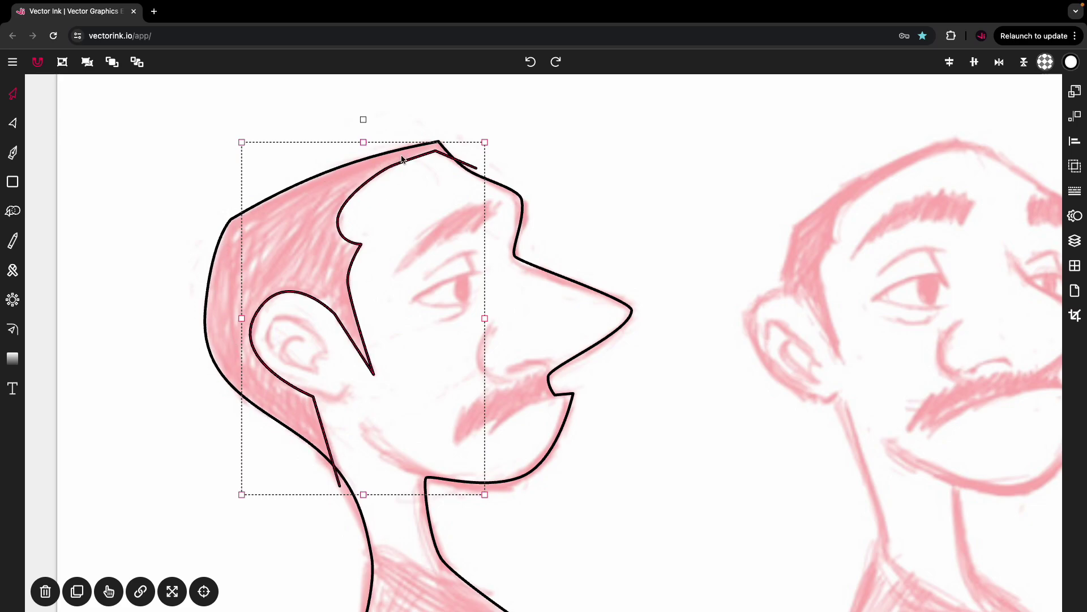
left_click(424, 145)
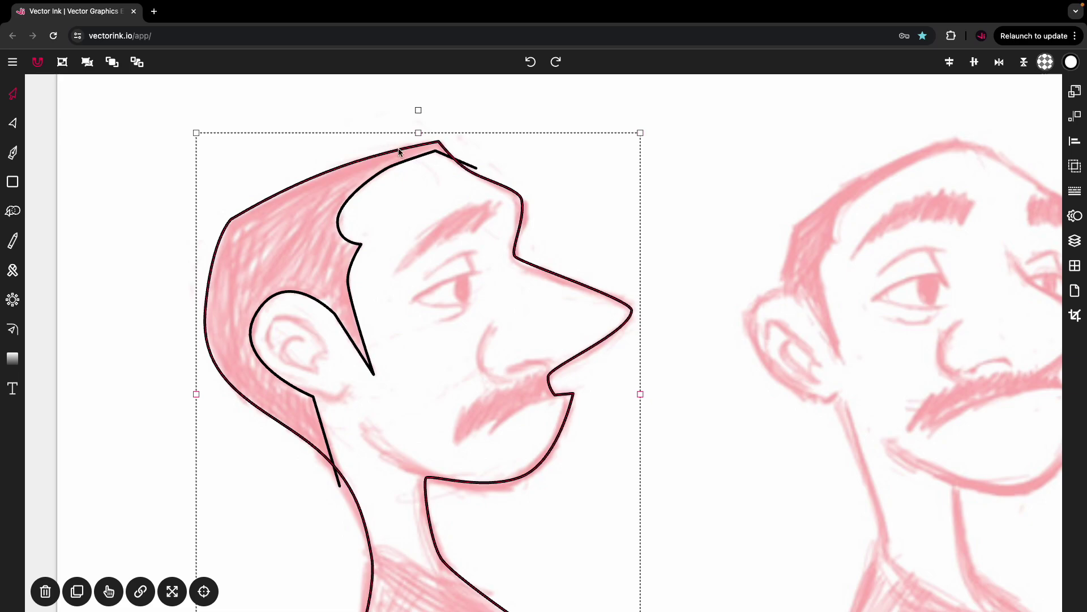
left_click(303, 295)
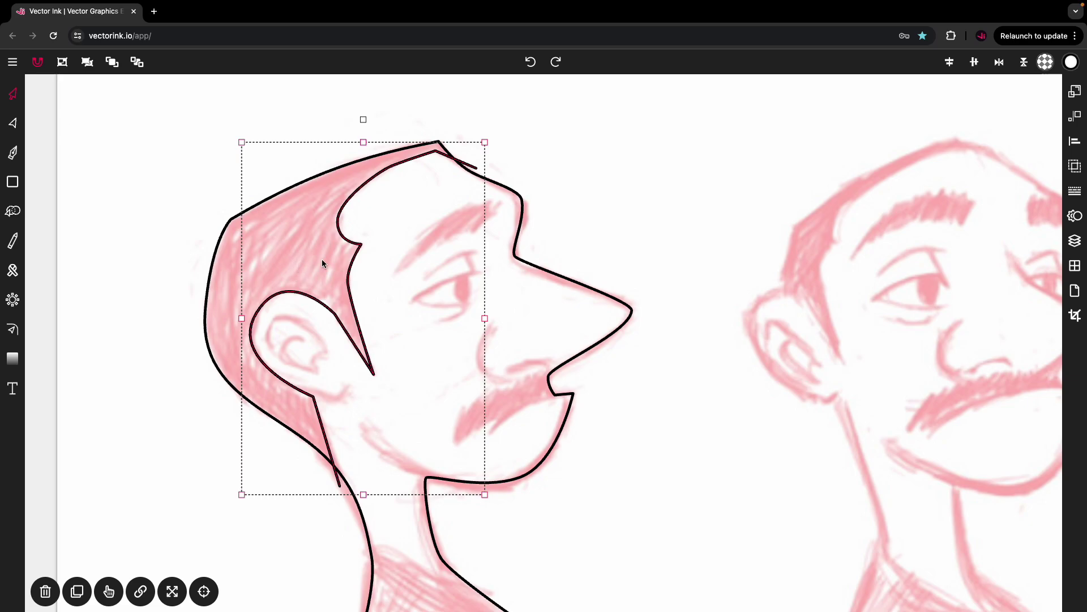
left_click(240, 178)
left_click(347, 237)
left_click(10, 212)
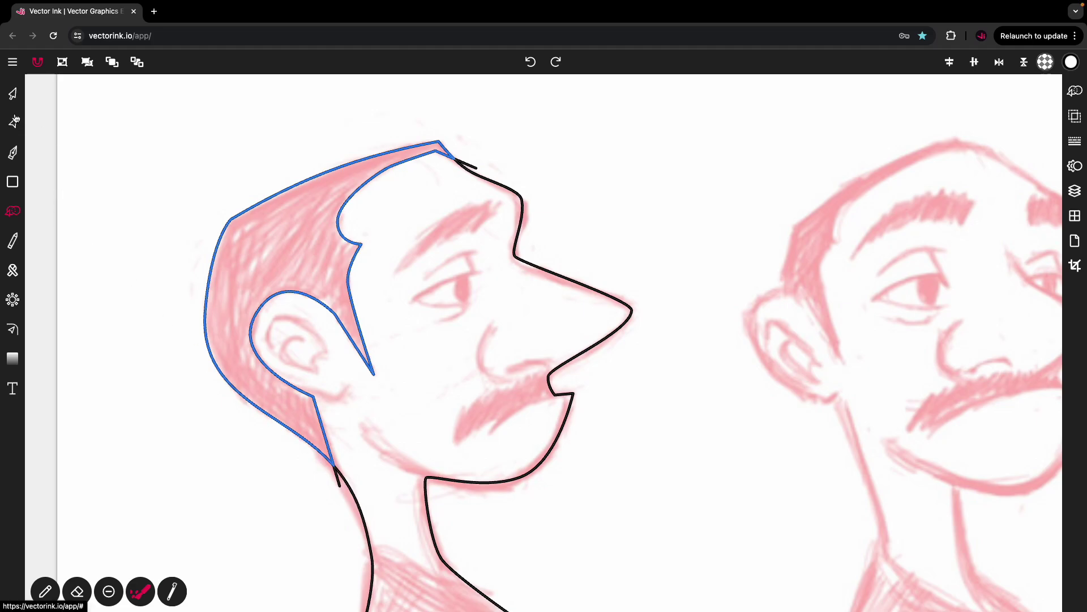
left_click(12, 95)
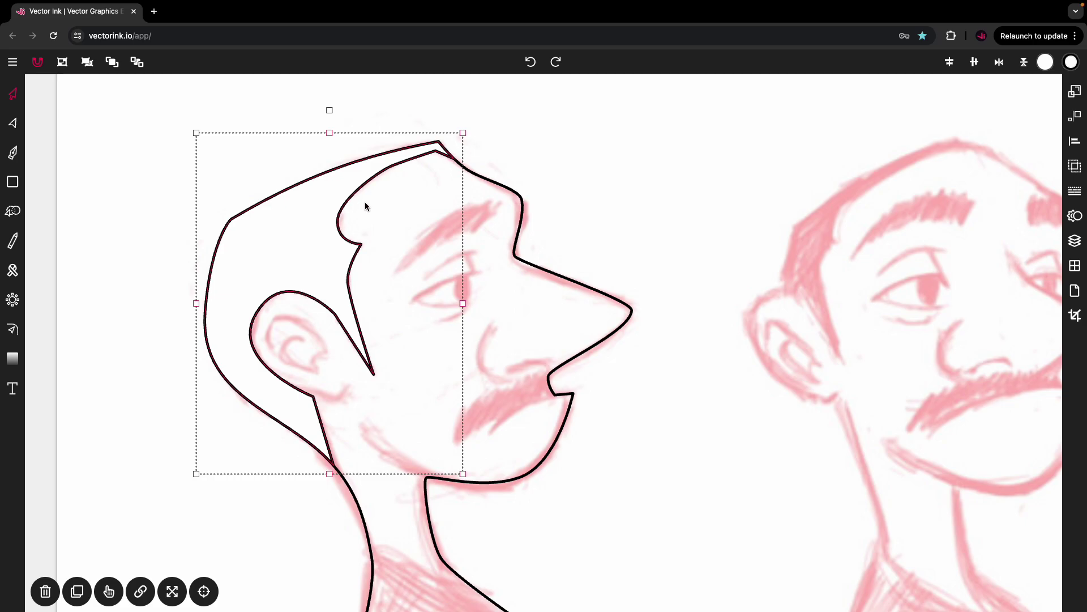
Move the hair shape away from the head outline and undo the move
left_click(504, 125)
left_click(367, 179)
left_click_drag(297, 229, 382, 246)
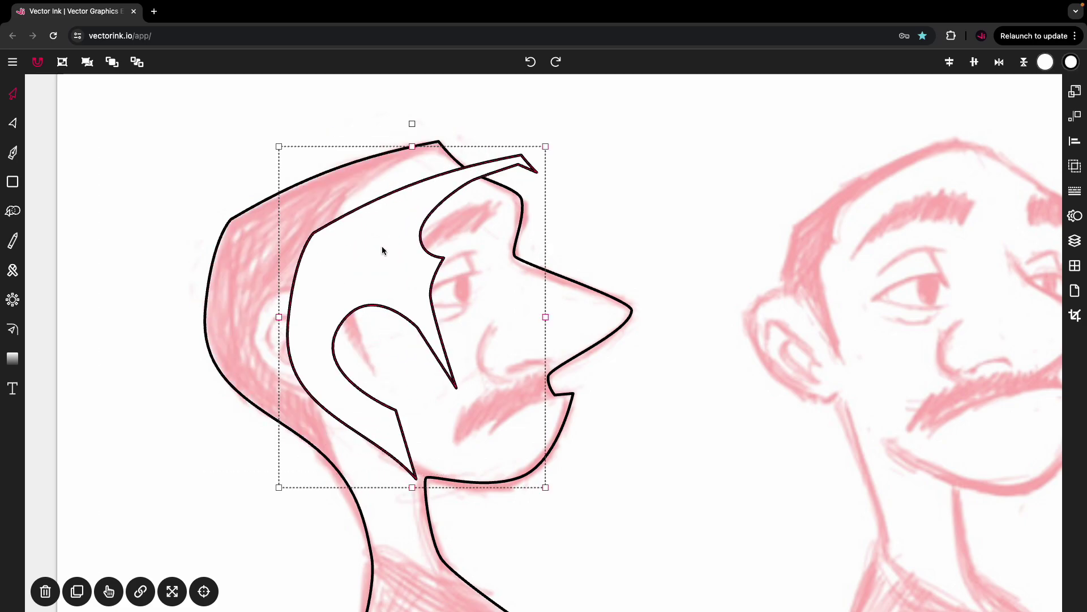
left_click(530, 62)
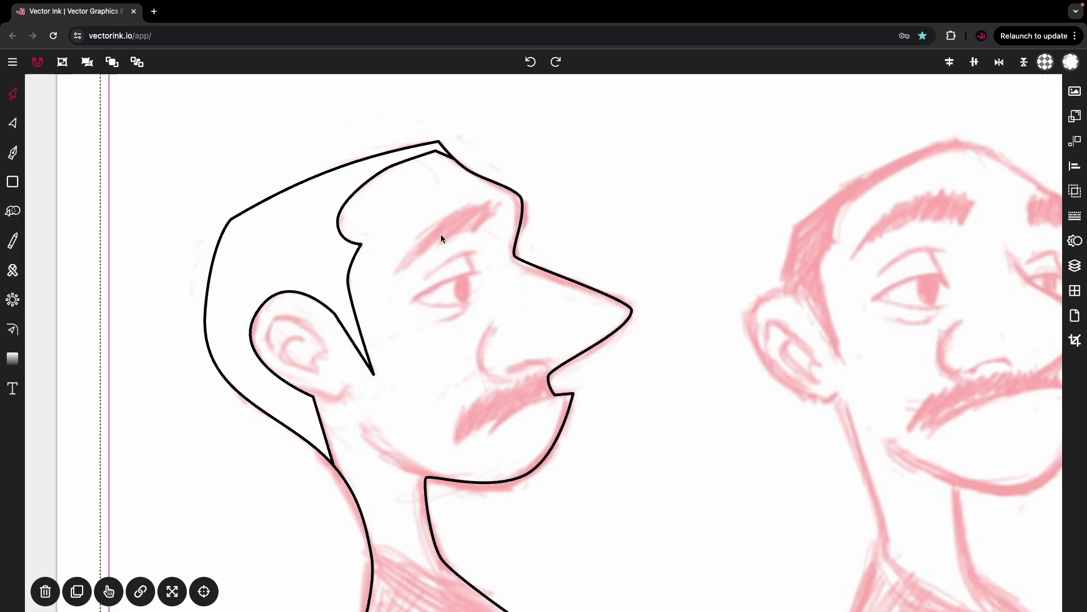
Trace the eyebrow as a closed path with the Pen tool, curving its upper and lower edges along the sketch
left_click(13, 152)
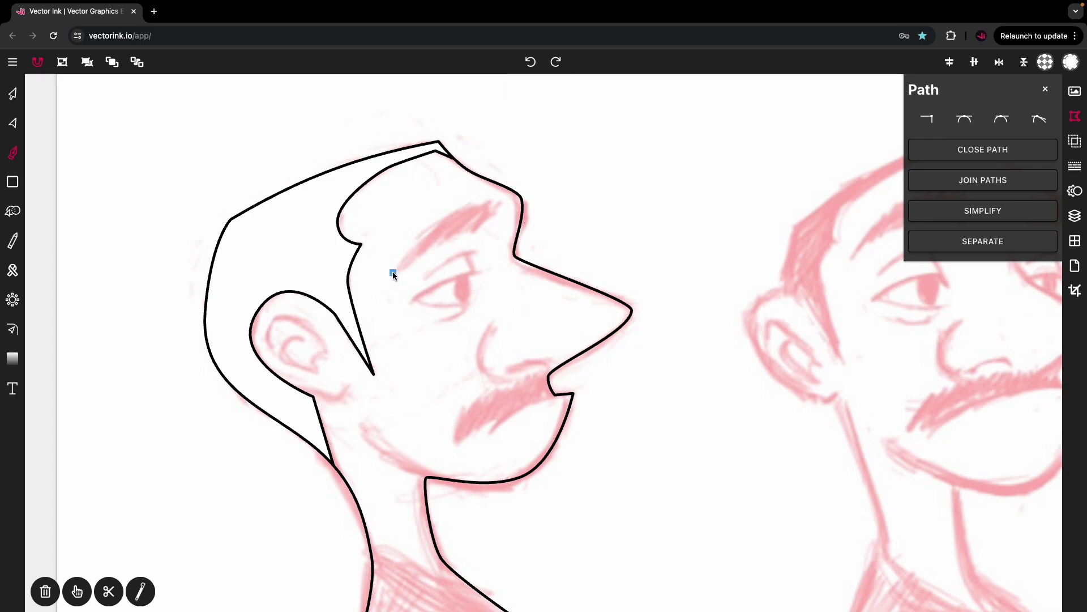
left_click_drag(458, 209, 474, 205)
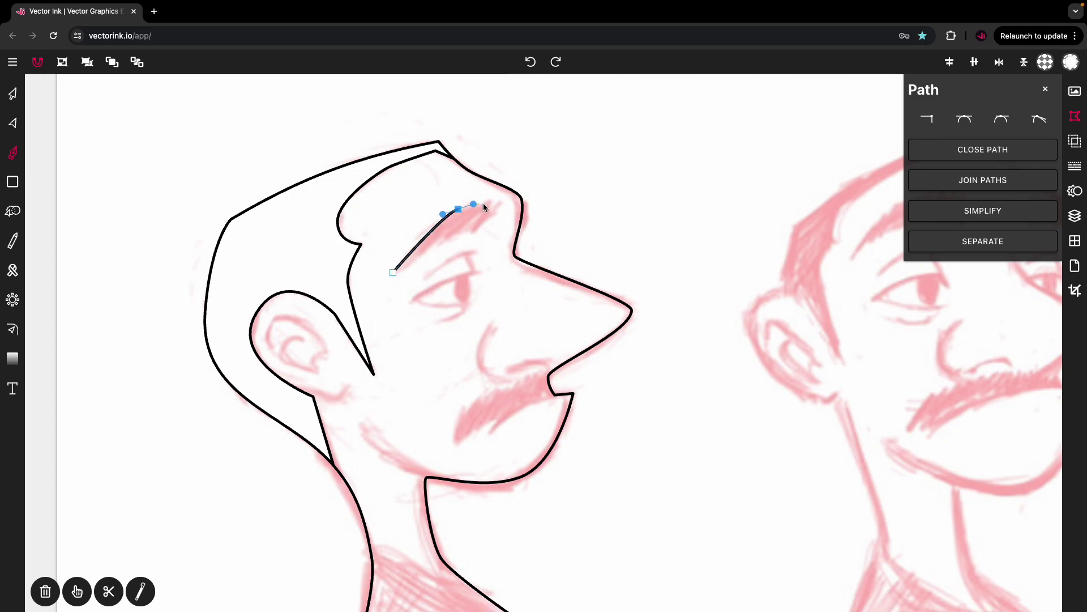
left_click(498, 203)
left_click(478, 231)
left_click_drag(456, 233, 446, 239)
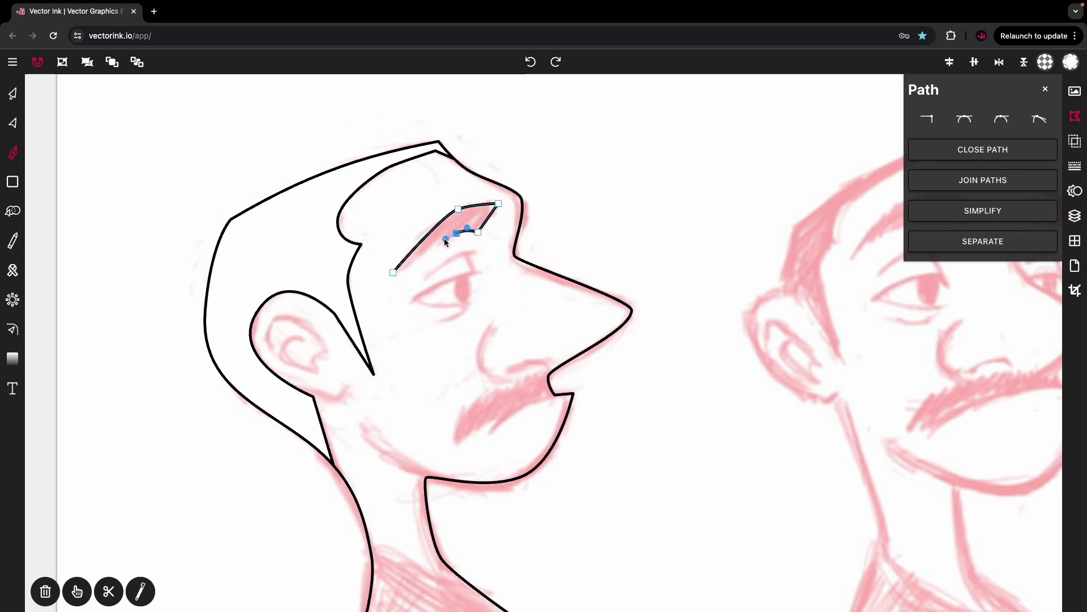
left_click(393, 273)
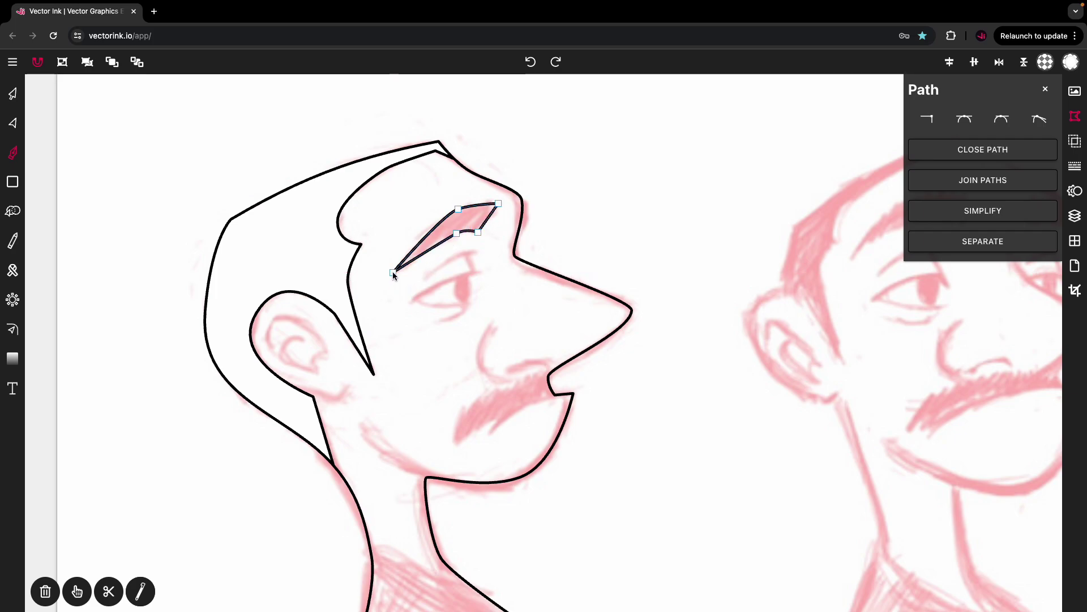
left_click(12, 94)
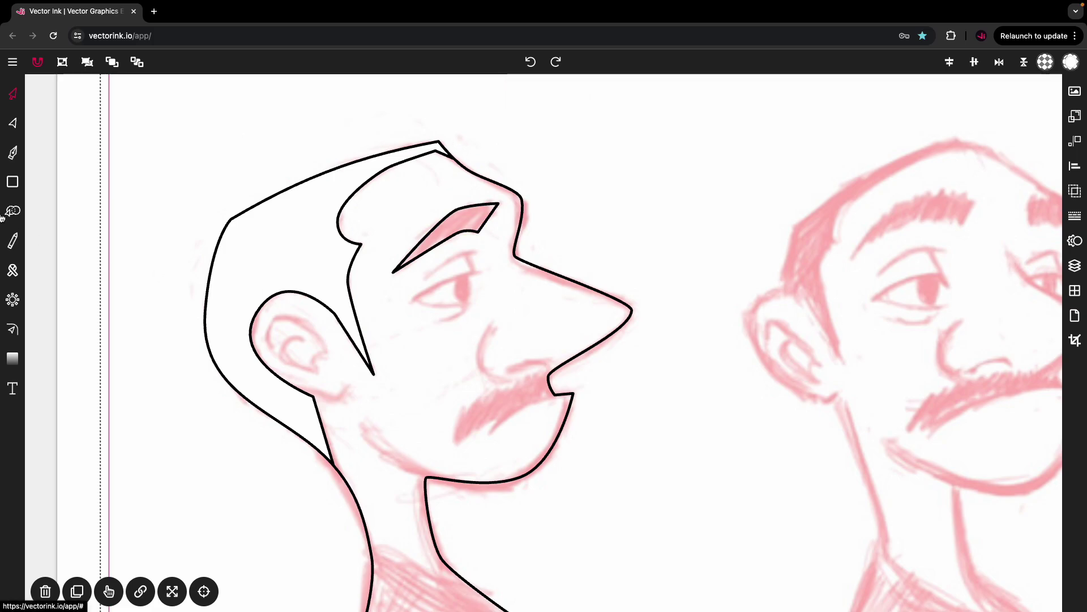
Set the Draw tool's stroke width to 1 and draw a freehand test stroke inside the ear
left_click(12, 241)
scroll(299, 315, "up", 5)
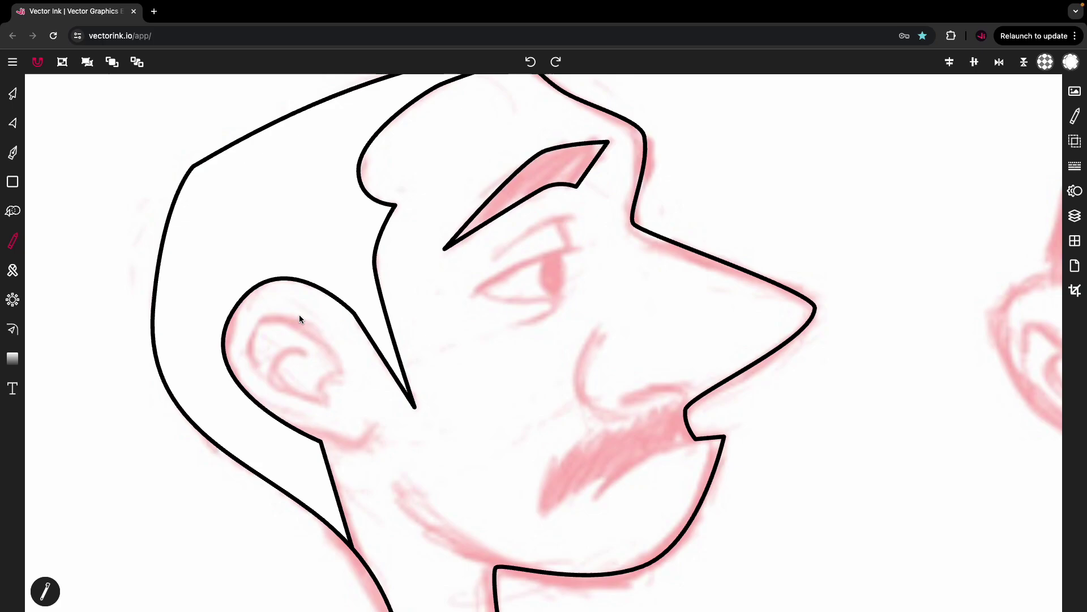
left_click(1075, 116)
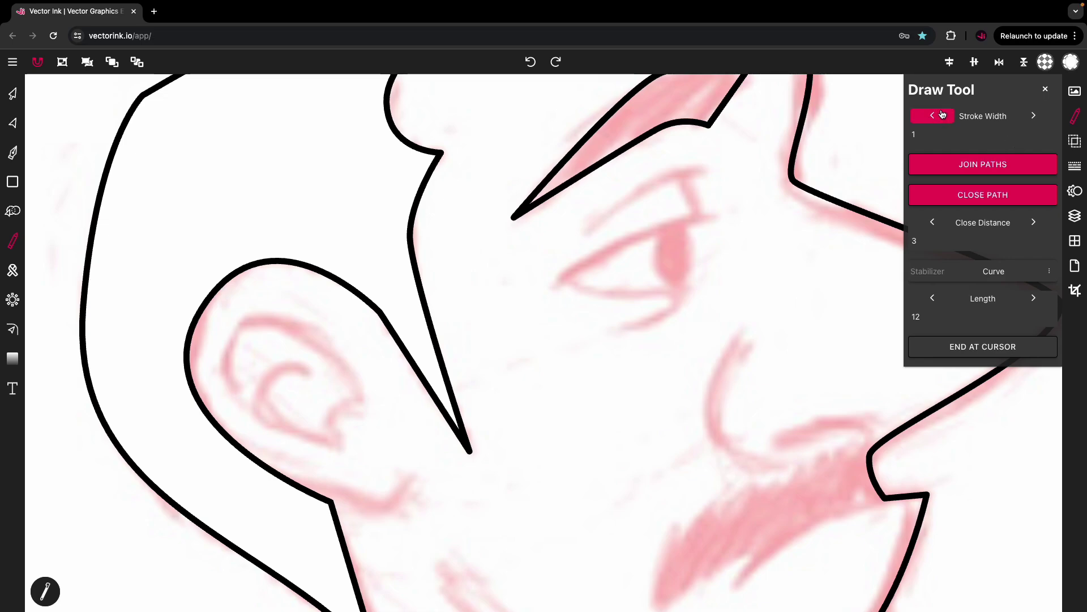
mouse_move(283, 374)
left_mouse_down()
mouse_move(322, 365)
mouse_move(307, 401)
mouse_move(321, 416)
mouse_move(356, 385)
mouse_move(322, 353)
mouse_move(362, 352)
left_mouse_up()
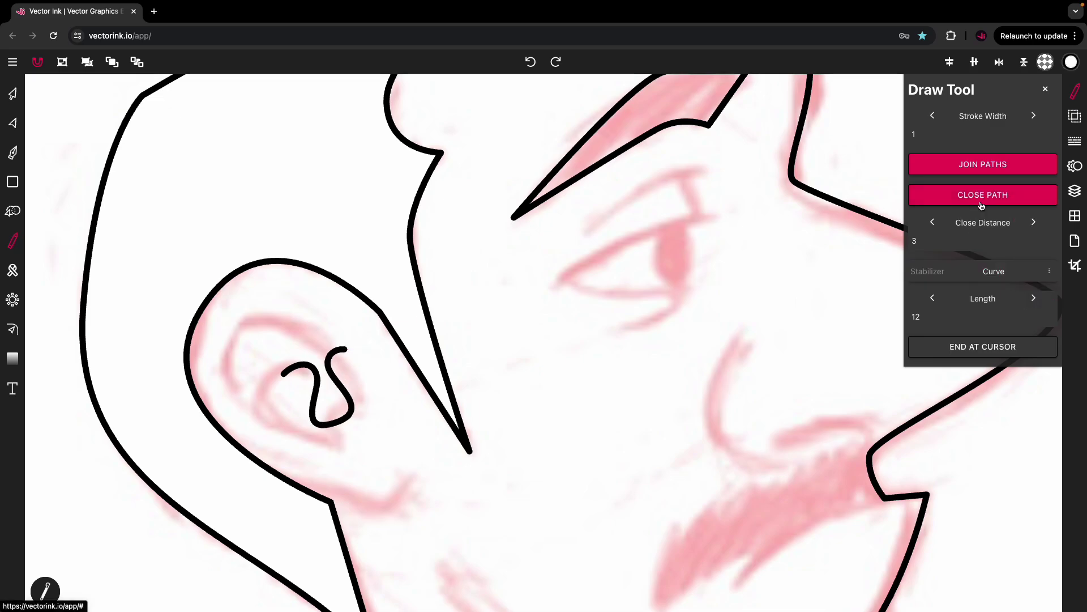
Turn off automatic path closing for the Draw tool and delete the test stroke inside the ear
left_click(998, 279)
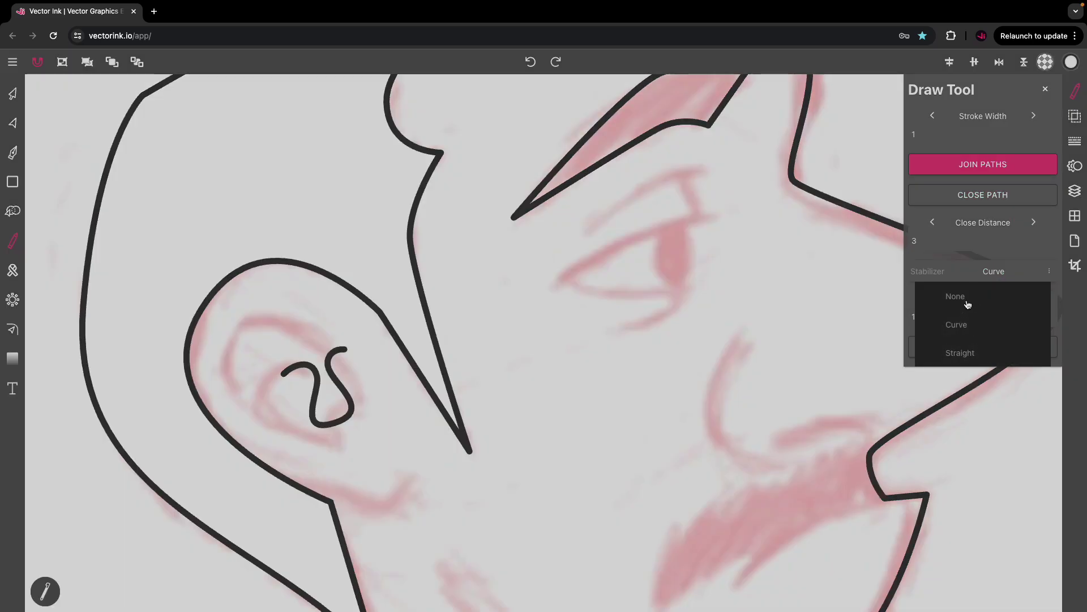
left_click(967, 257)
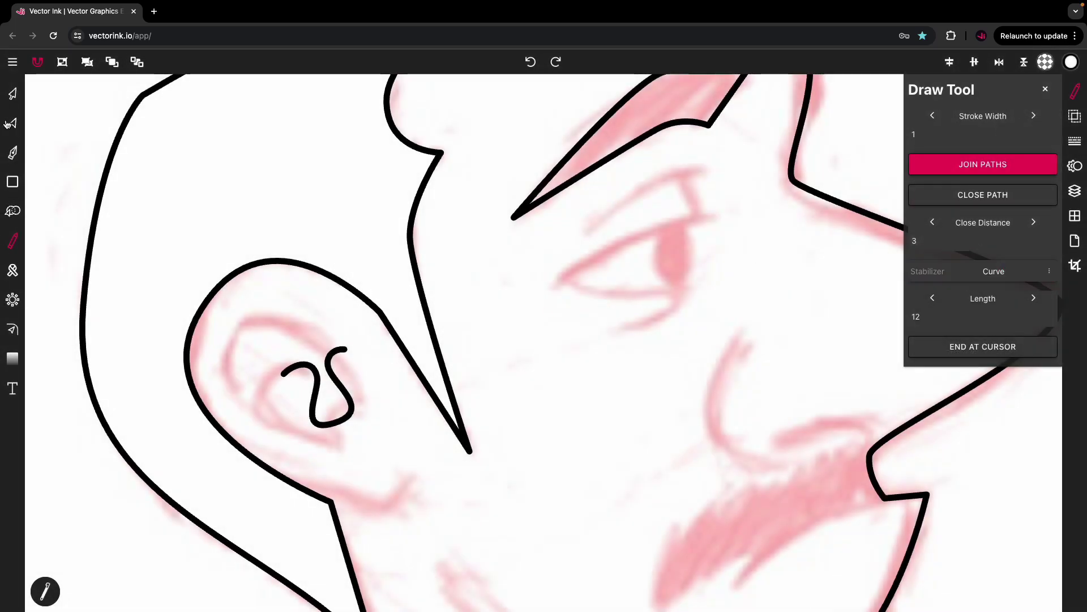
left_click(12, 93)
left_click(45, 591)
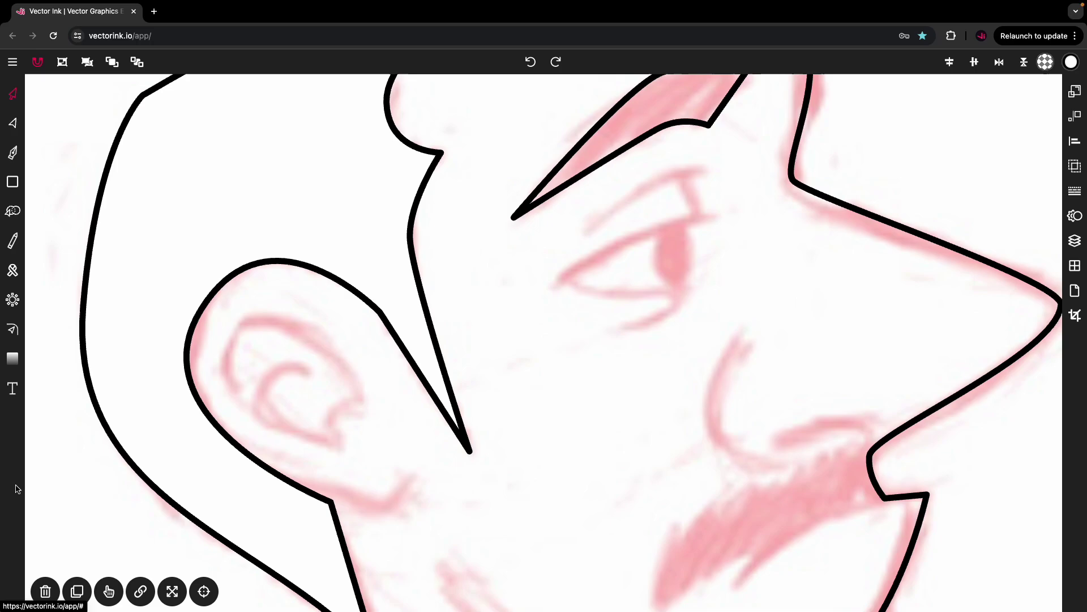
Set the Draw tool's stabilizer length to 16 and trace the inner ear folds as one continuous joined line
left_click(13, 240)
scroll(336, 408, "up", 2)
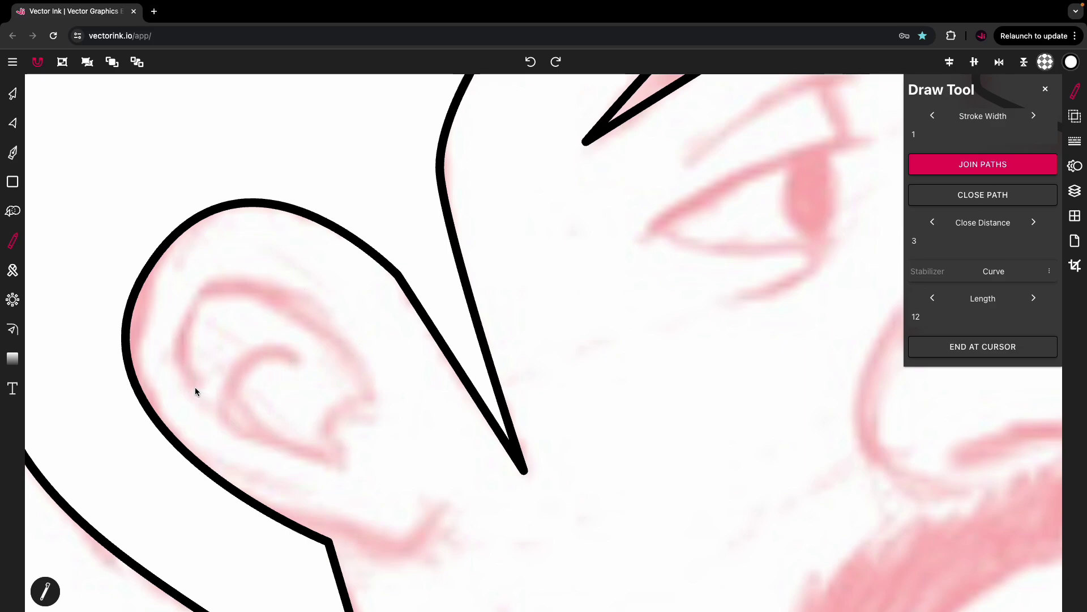
left_click(1033, 298)
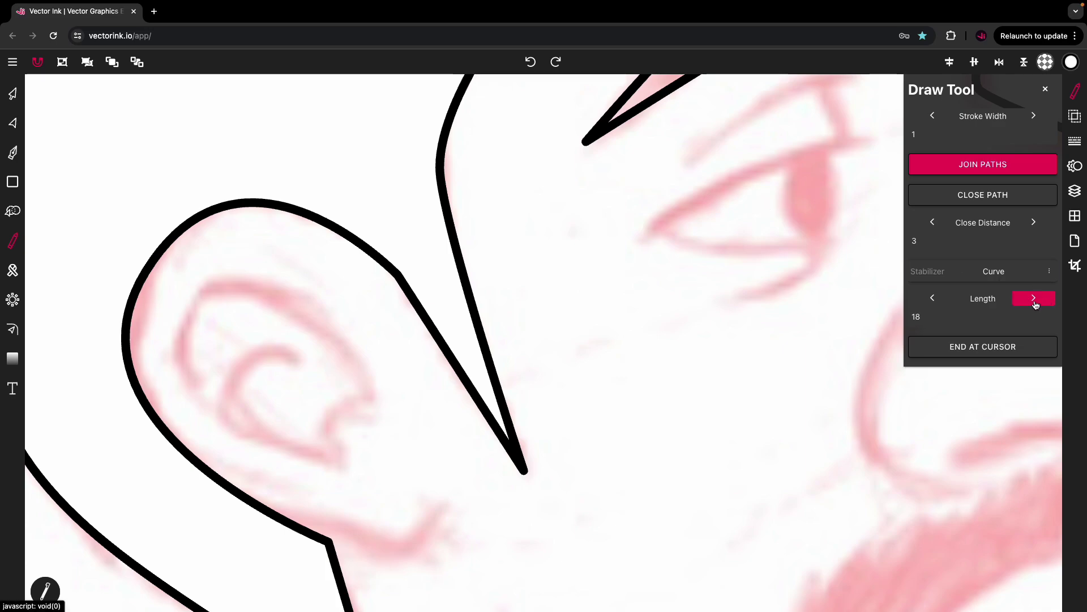
double_click(934, 301)
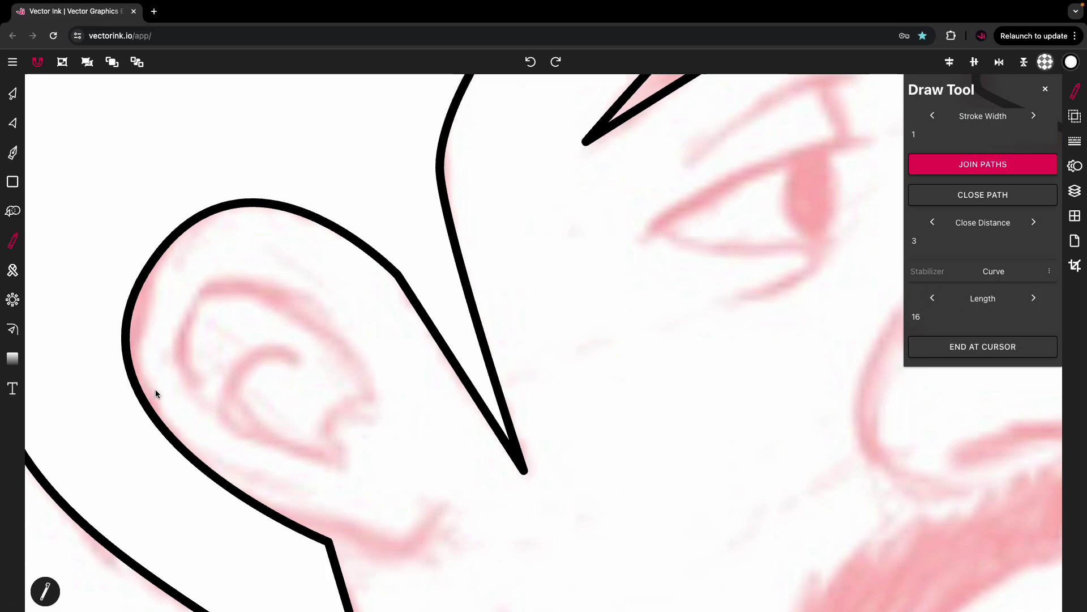
left_click_drag(194, 380, 179, 357)
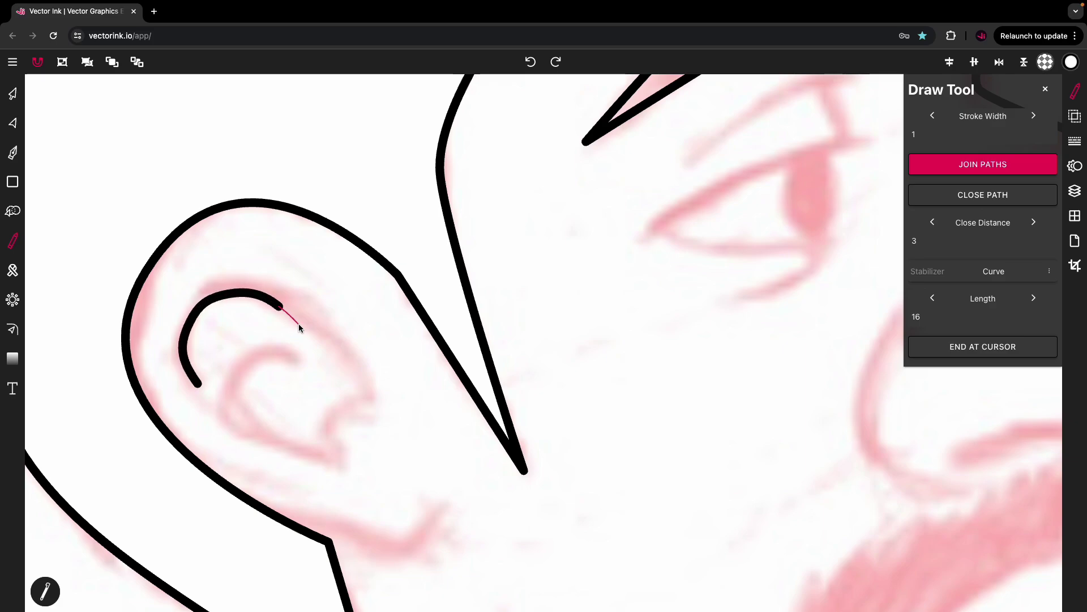
left_click_drag(300, 327, 364, 413)
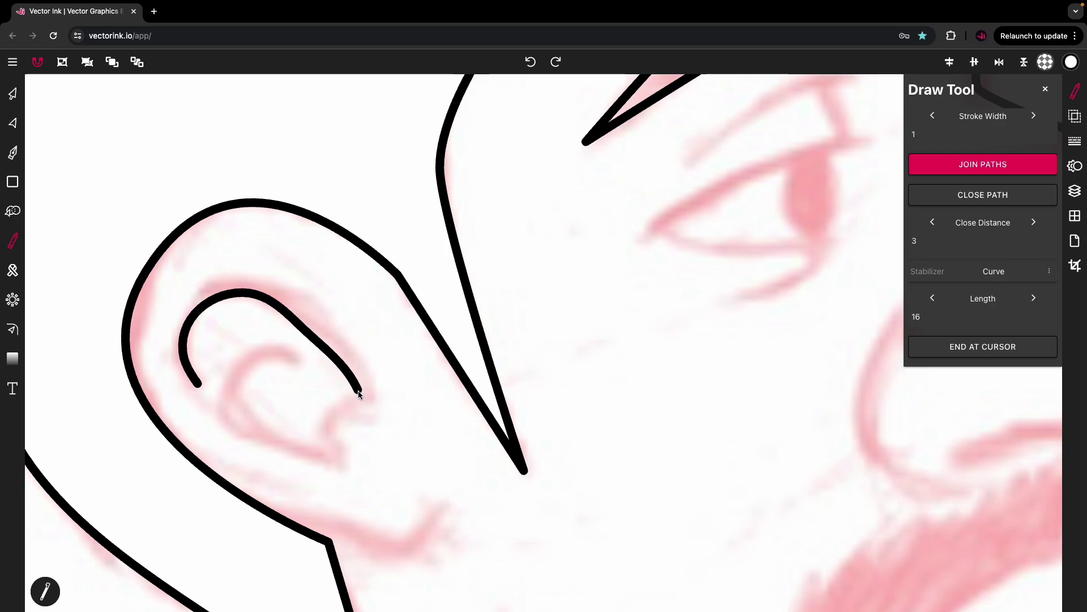
left_click_drag(359, 393, 330, 408)
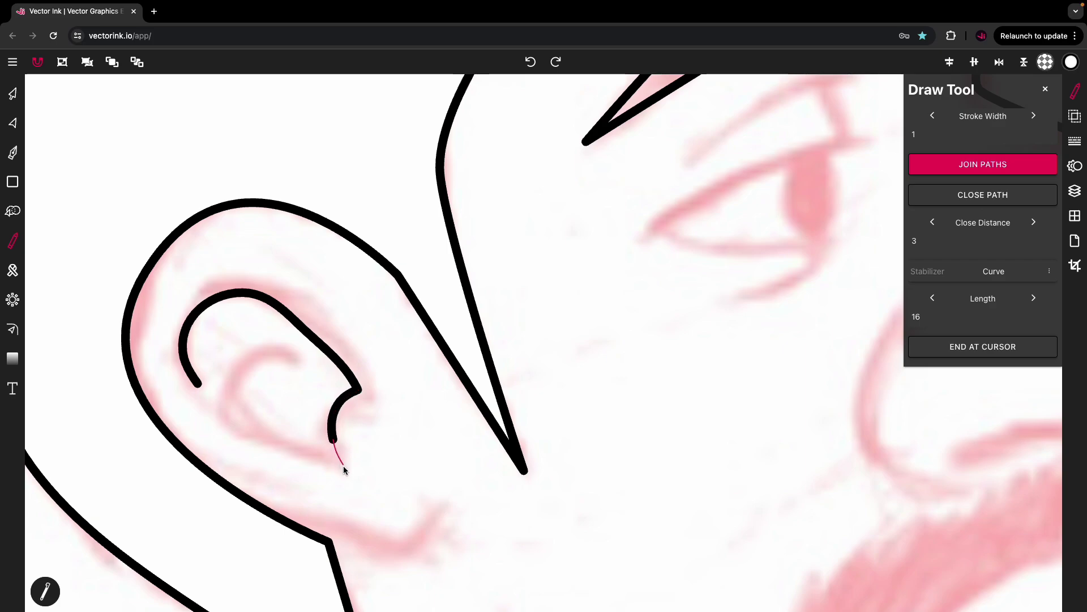
mouse_move(343, 465)
left_mouse_down()
mouse_move(351, 475)
mouse_move(273, 446)
left_mouse_up()
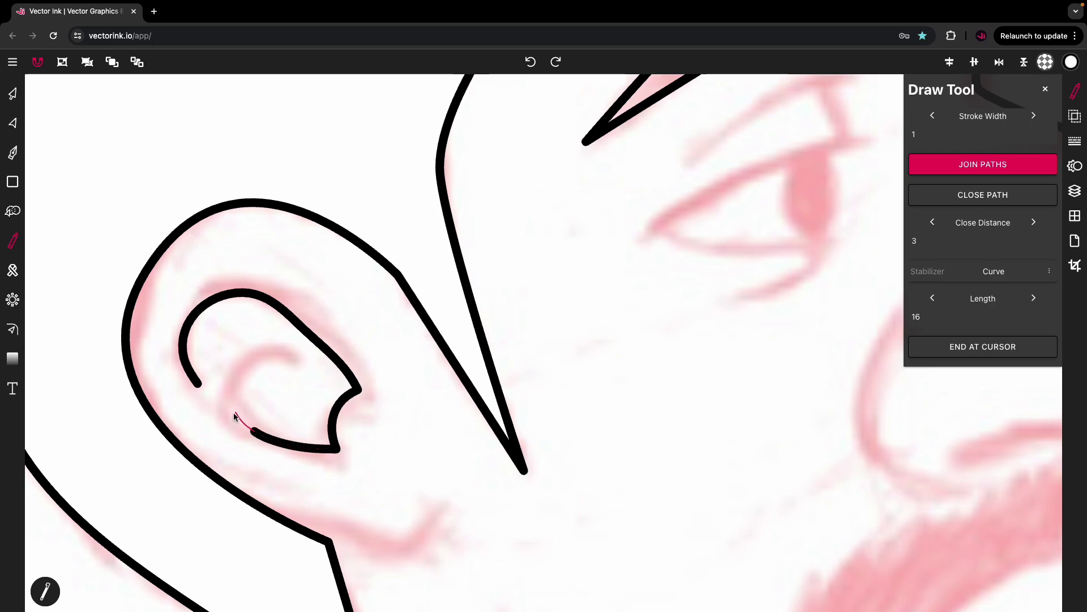
mouse_move(229, 391)
left_mouse_down()
mouse_move(244, 359)
mouse_move(306, 369)
left_mouse_up()
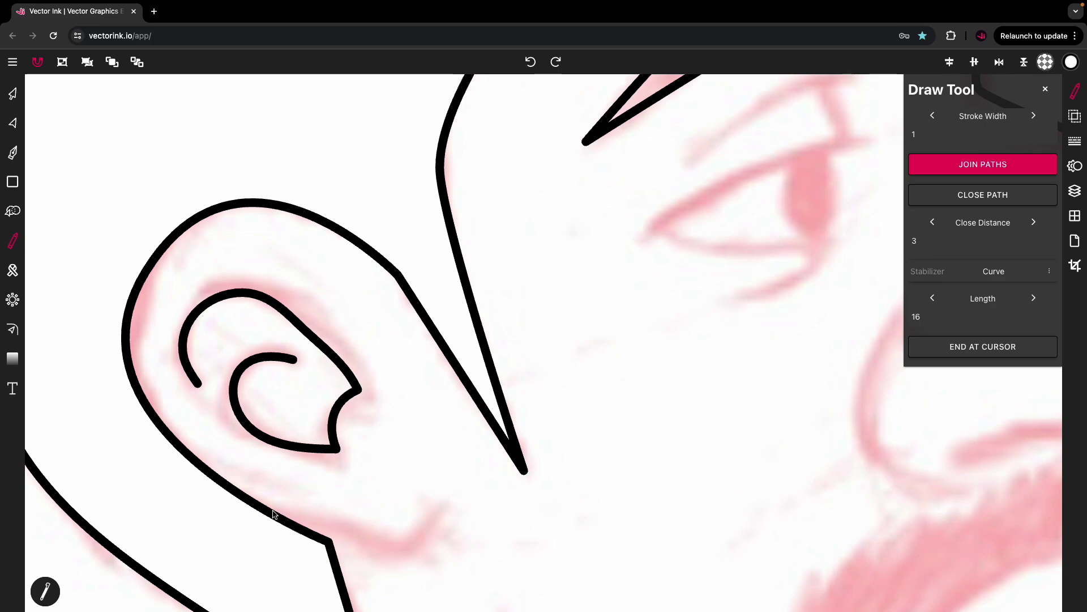
Trace the earlobe line freehand and move its starting node onto the ear outline
left_click_drag(274, 511, 320, 528)
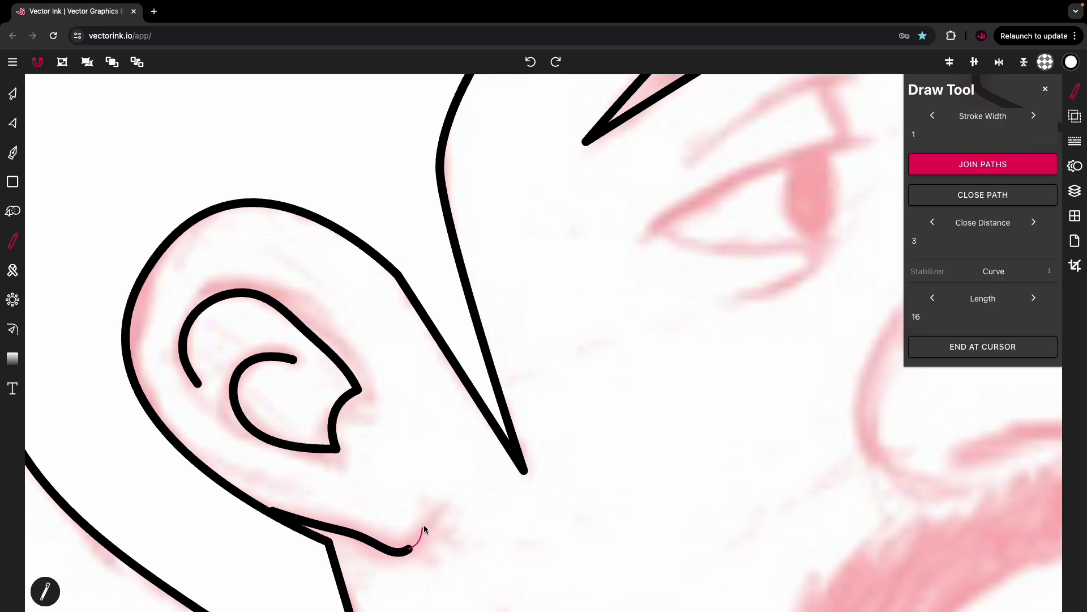
left_click_drag(424, 528, 434, 511)
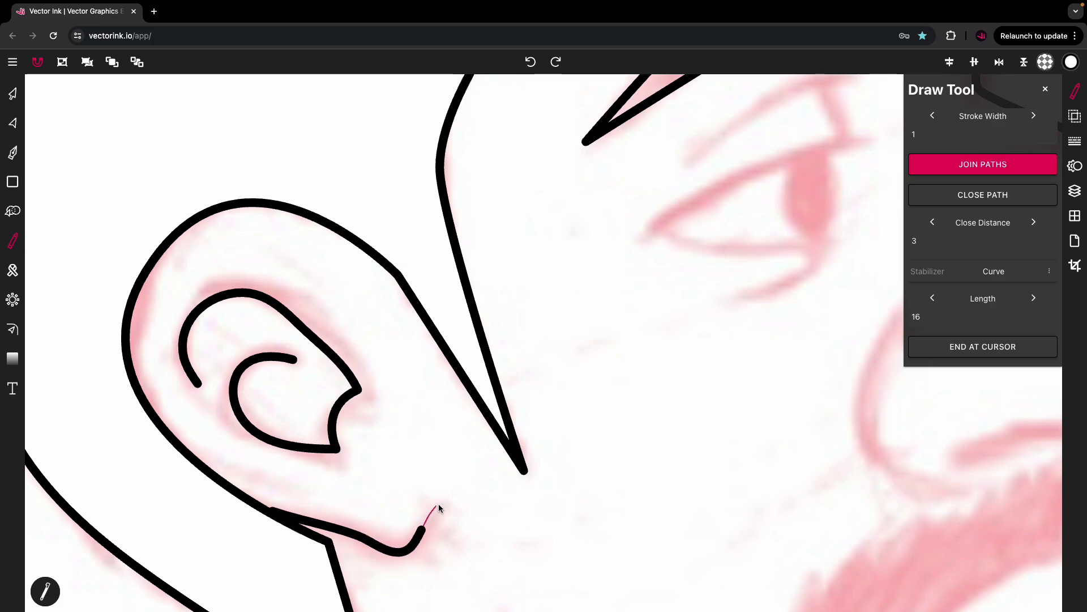
left_click(14, 124)
left_click(273, 511)
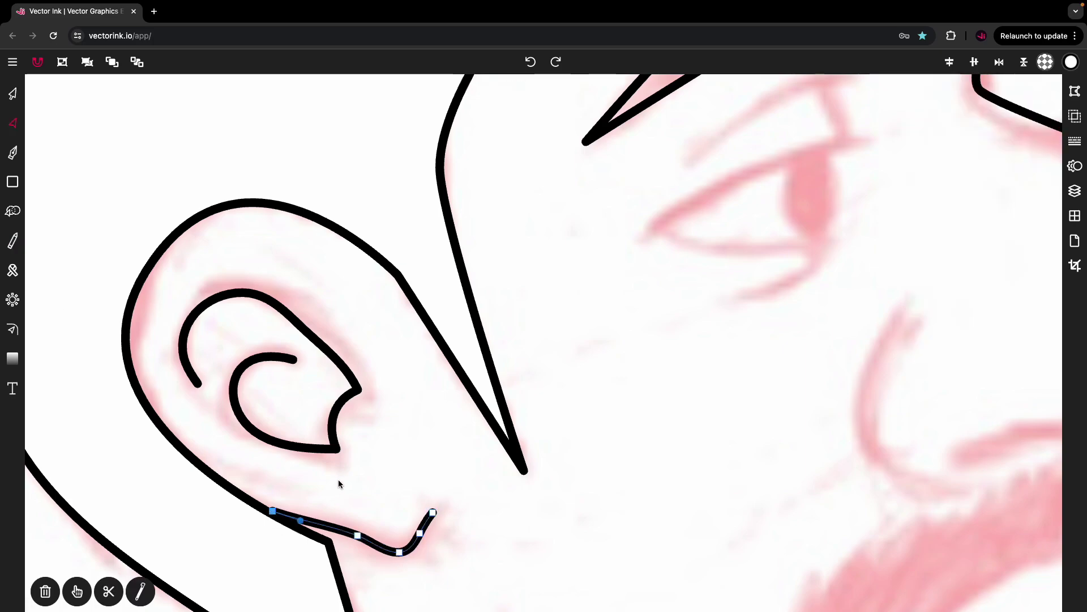
left_click_drag(334, 479, 331, 478)
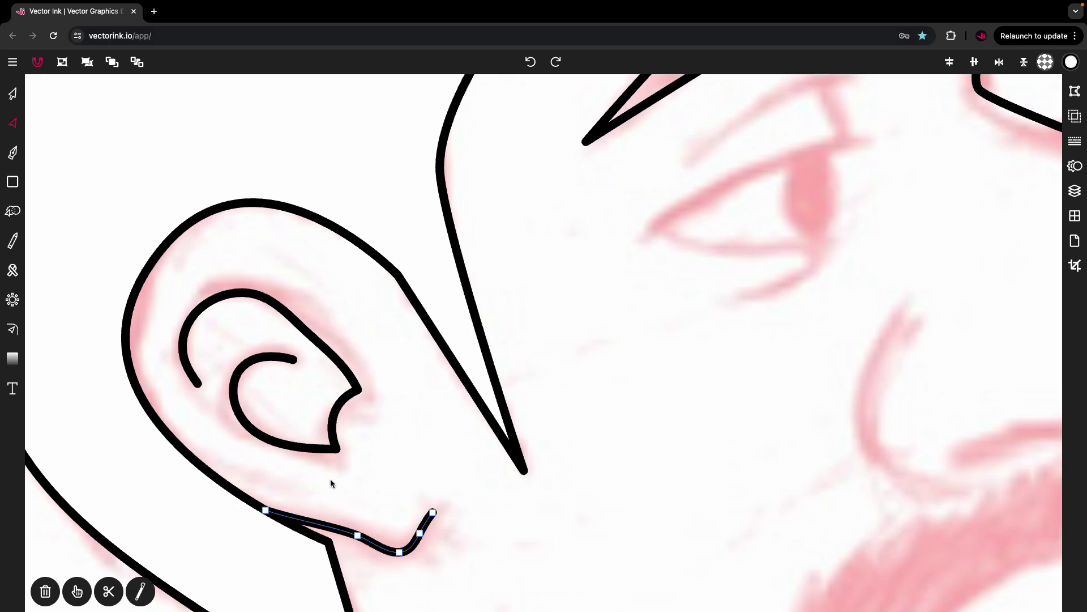
left_click(332, 482)
Set the Draw tool's stabilizer length to 18 and trace the eyelid crease with the upper and lower lid lines
scroll(332, 483, "down", 6)
scroll(332, 482, "up", 2)
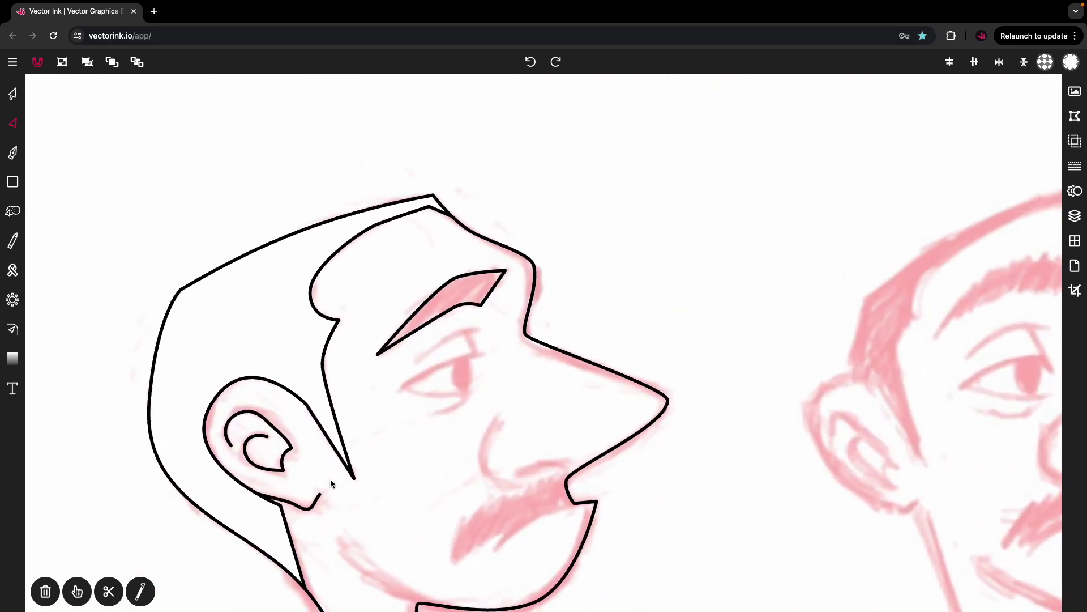
scroll(330, 479, "down", 2)
scroll(298, 400, "up", 5)
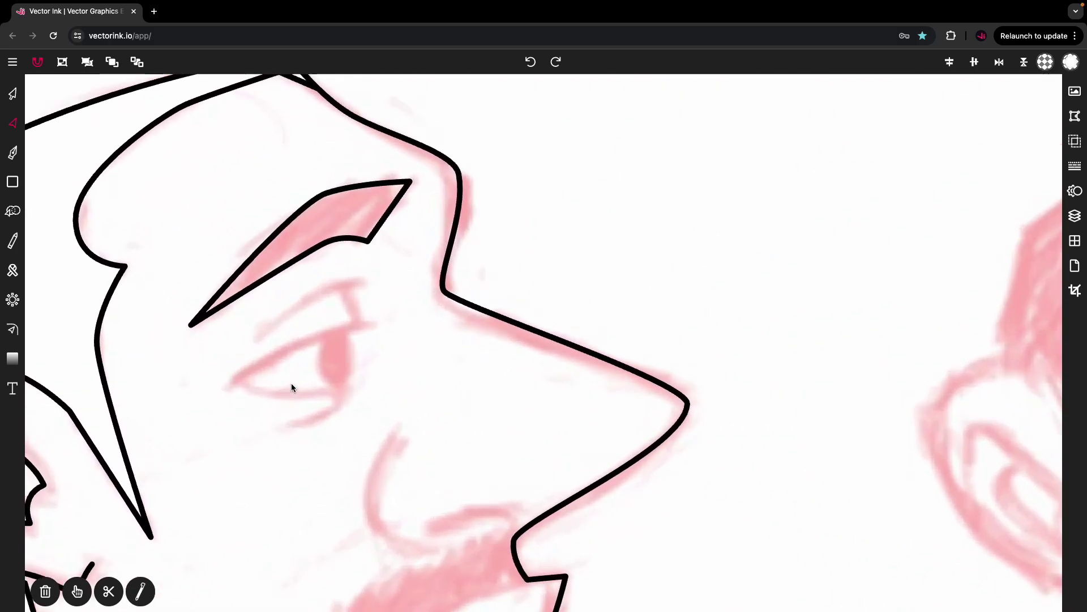
scroll(291, 387, "down", 2)
left_click(13, 241)
scroll(327, 267, "up", 2)
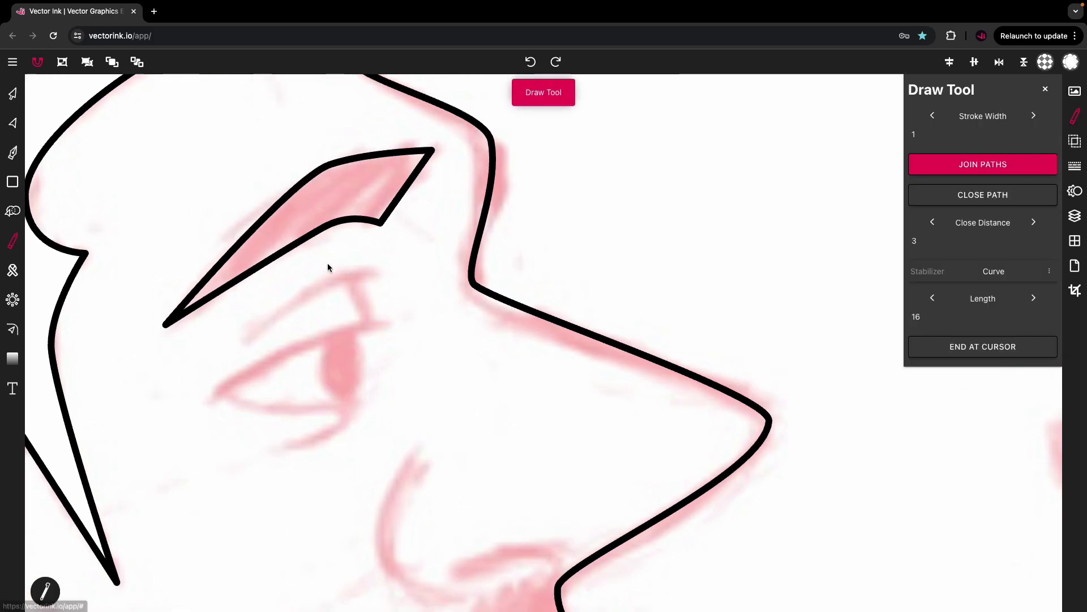
scroll(328, 265, "up", 1)
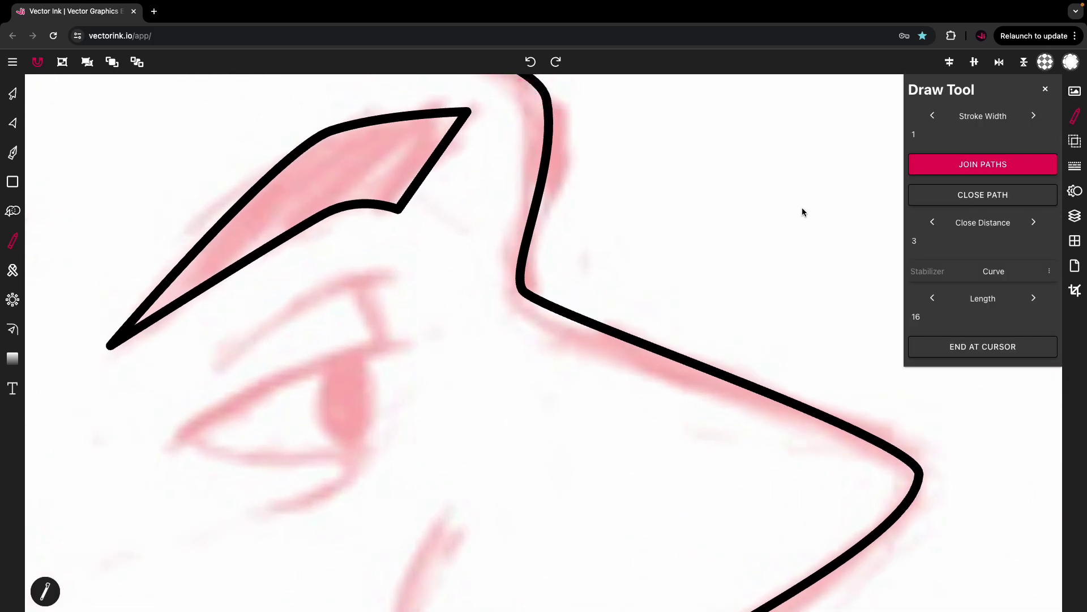
left_click(1033, 298)
left_click(1033, 298)
scroll(324, 361, "down", 2)
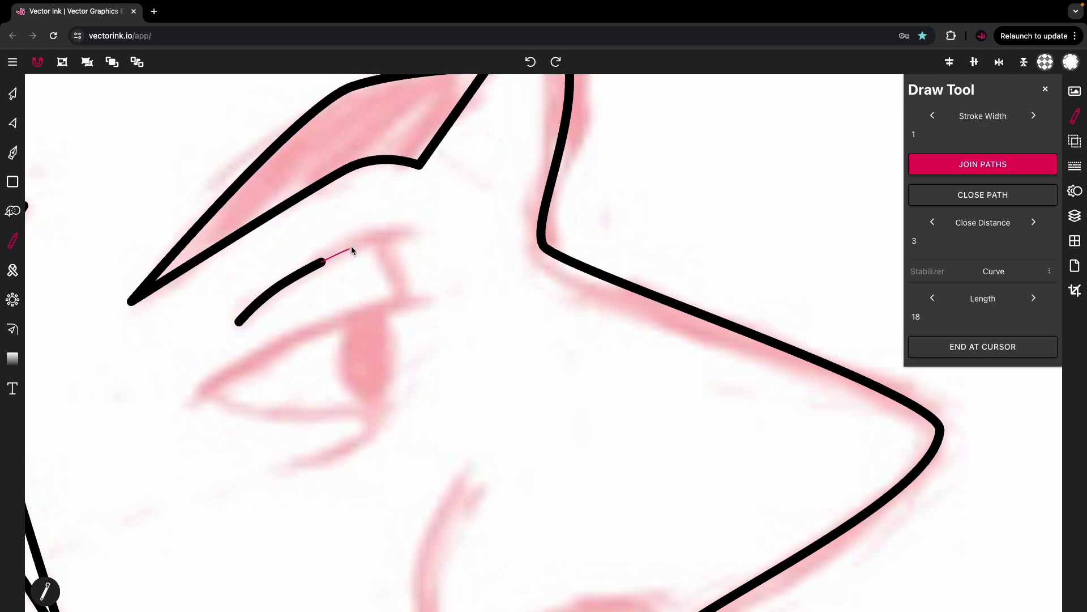
left_click_drag(396, 237, 406, 230)
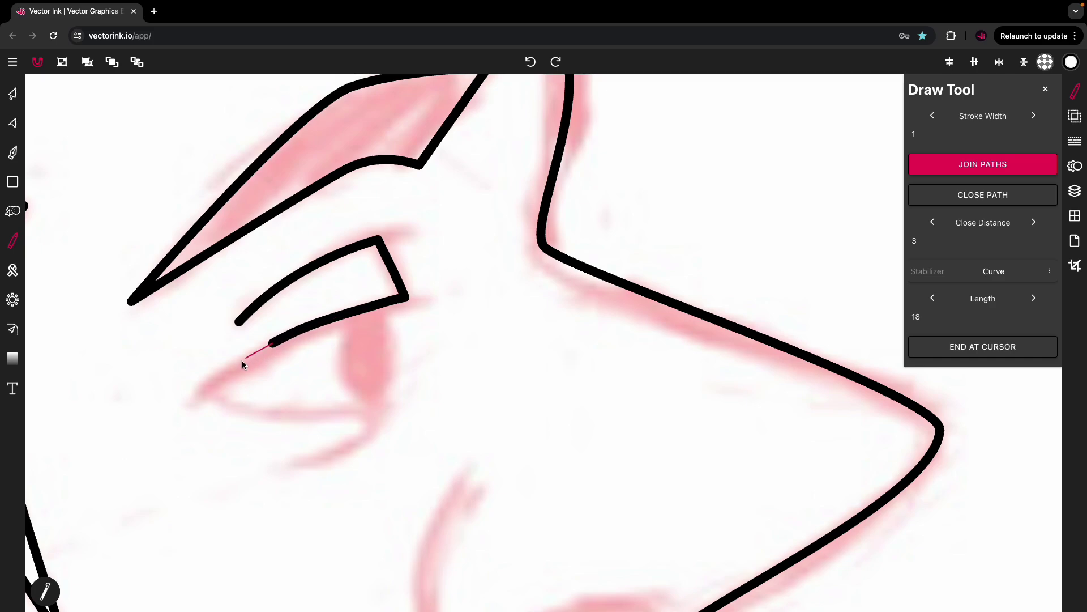
mouse_move(242, 361)
left_mouse_down()
mouse_move(186, 417)
mouse_move(201, 391)
left_mouse_up()
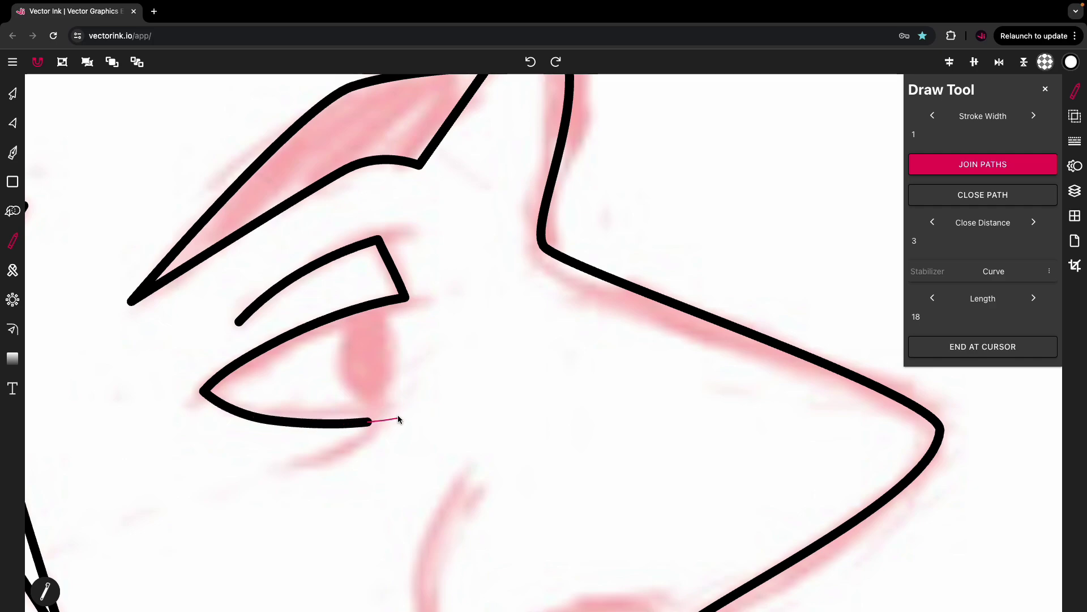
Trace the short crease under the eye and the front curve of the eyeball between the two lids
left_click_drag(399, 420, 377, 431)
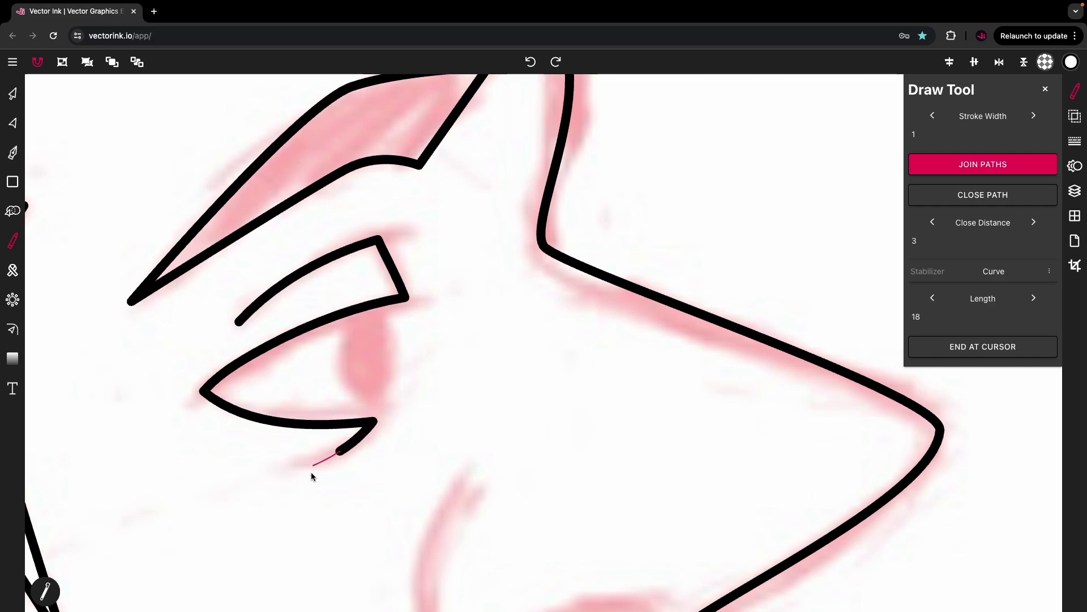
left_click_drag(284, 479, 282, 480)
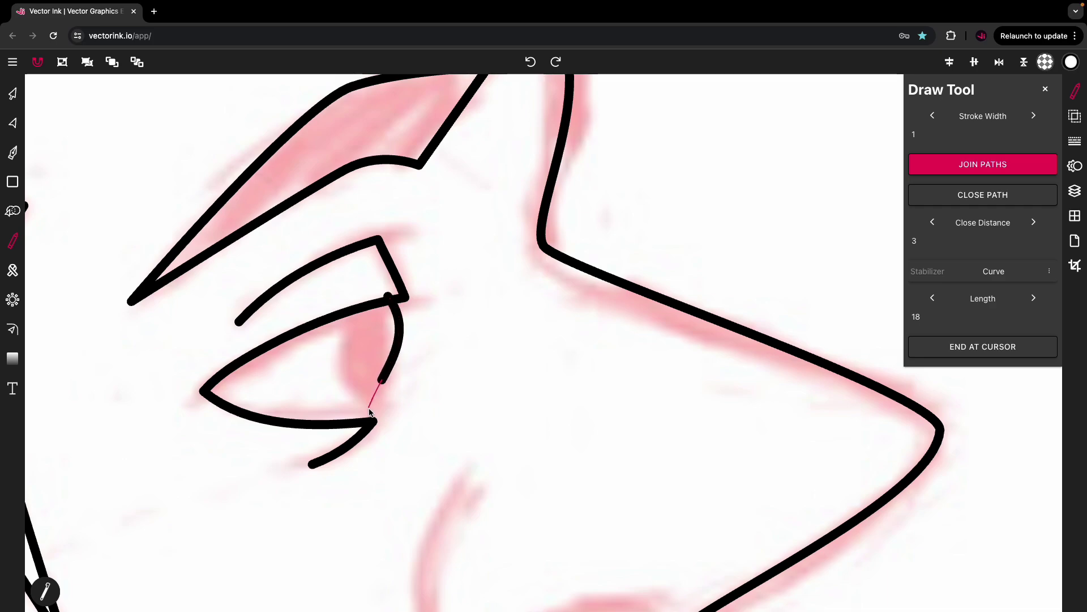
left_click_drag(369, 411, 329, 457)
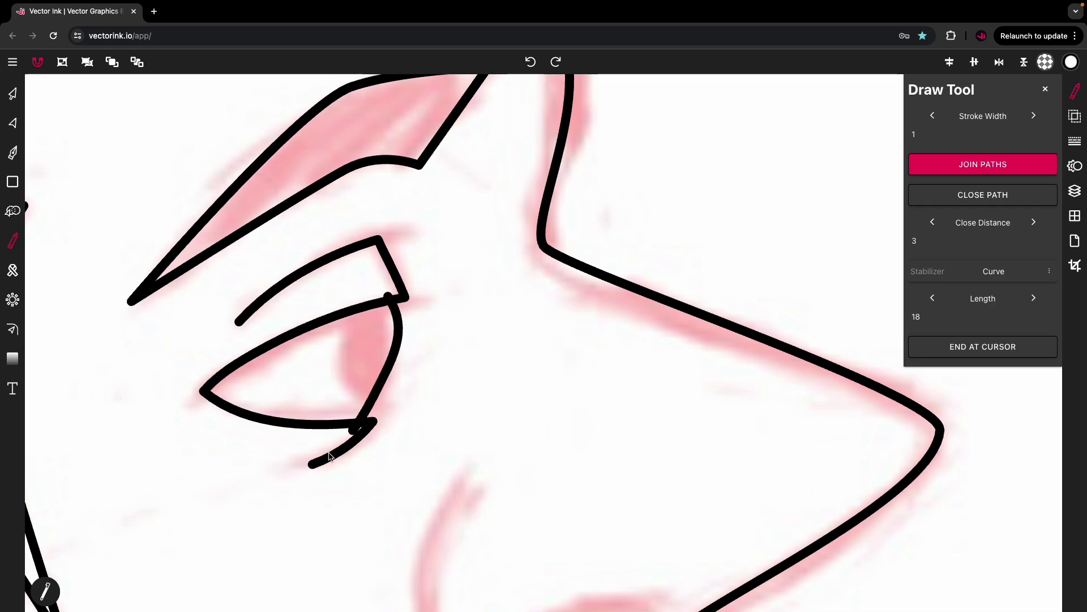
Build a closed eye shape from the region enclosed by the lid lines and front curve using the Path Builder
left_click(12, 93)
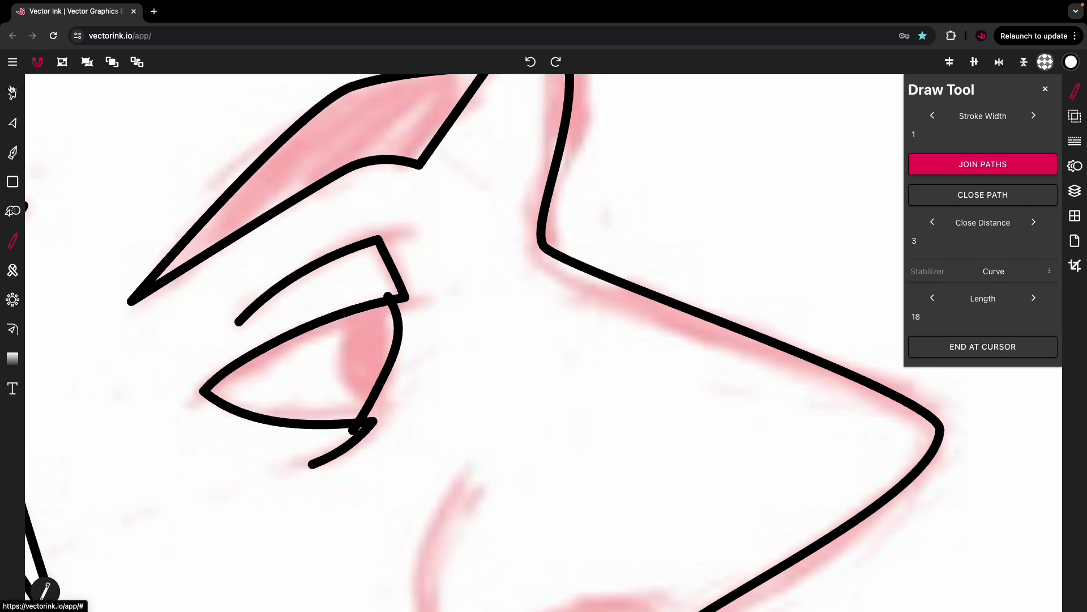
left_click(13, 211)
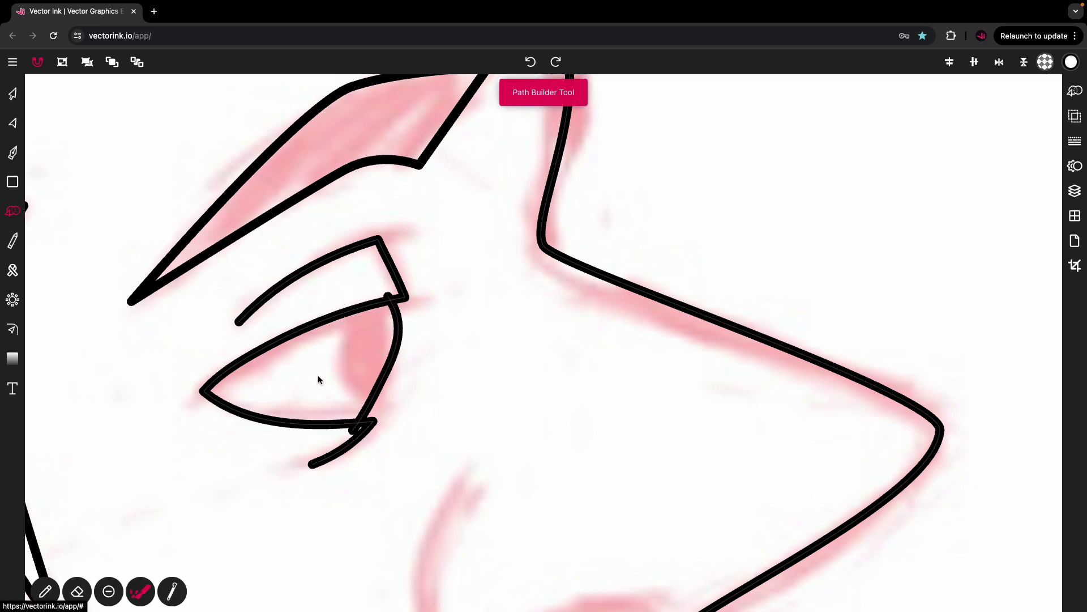
left_click(358, 378)
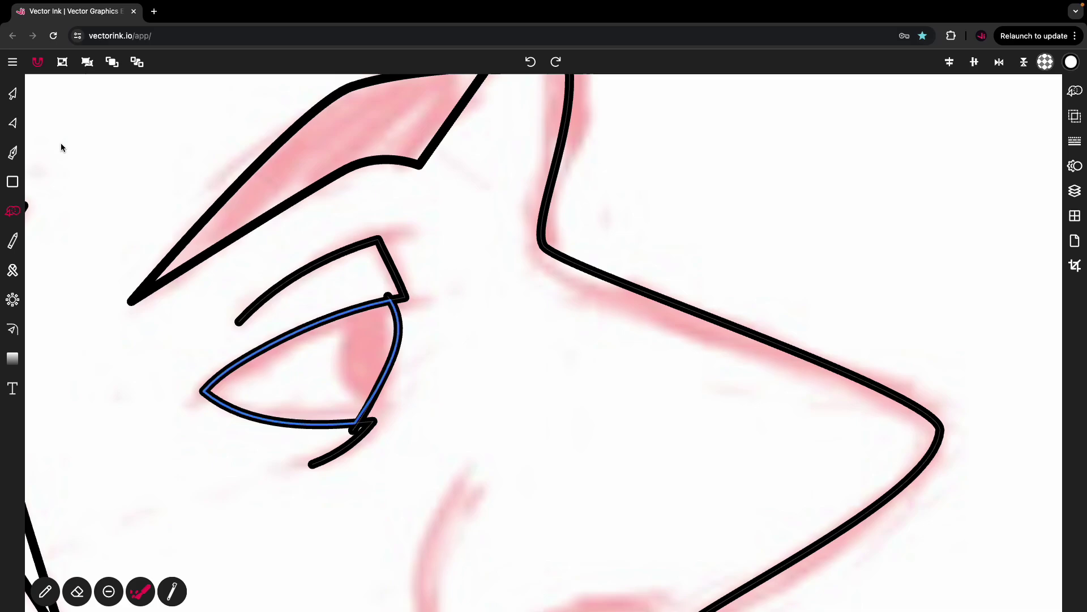
Make the fill of the closed eye shape fully transparent and deselect it
left_click(10, 93)
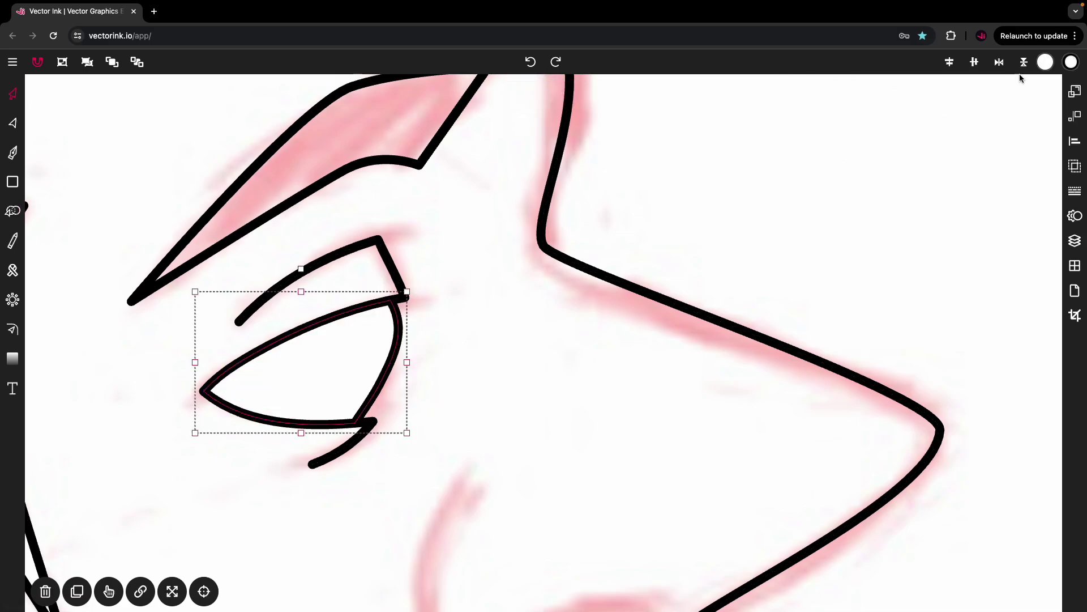
left_click(1047, 63)
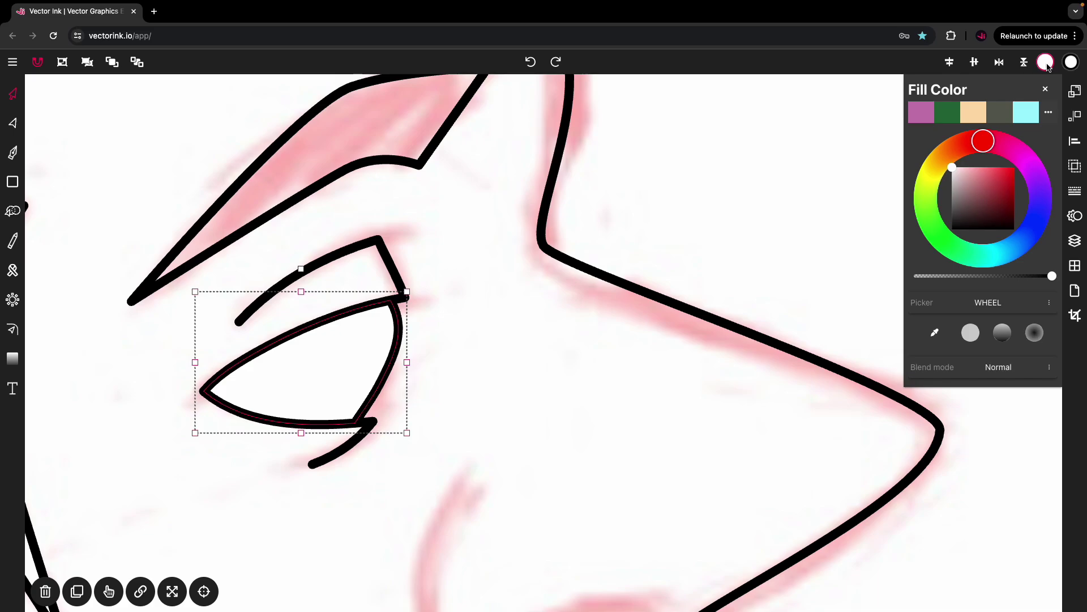
left_click_drag(1052, 276, 914, 276)
left_click(727, 249)
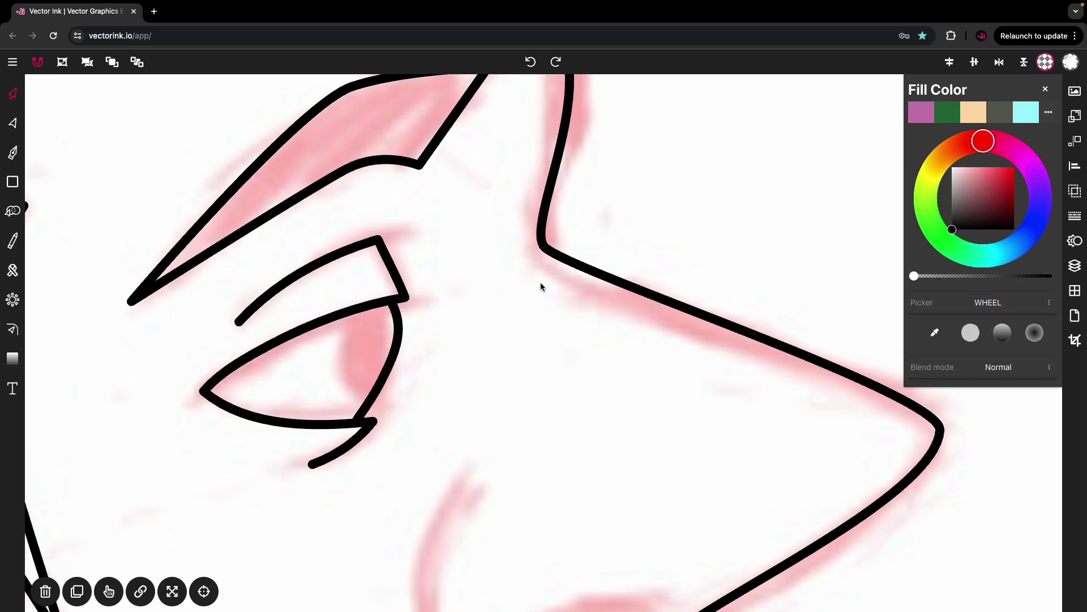
Draw a small upright ellipse in front of the eye for the iris and make its black stroke fully opaque
left_click(15, 189)
left_click(15, 191)
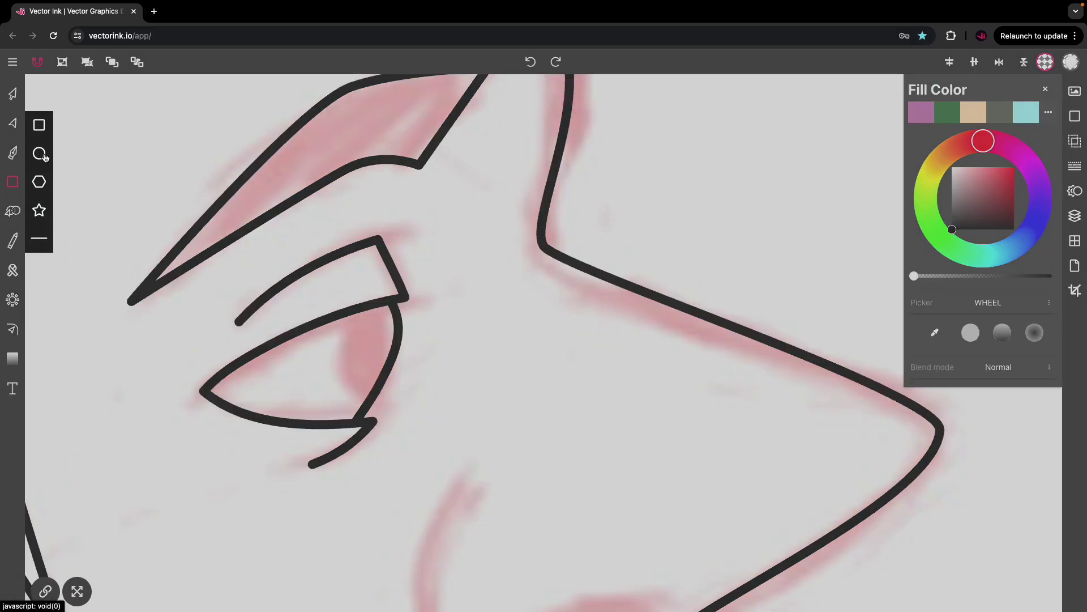
left_click(40, 153)
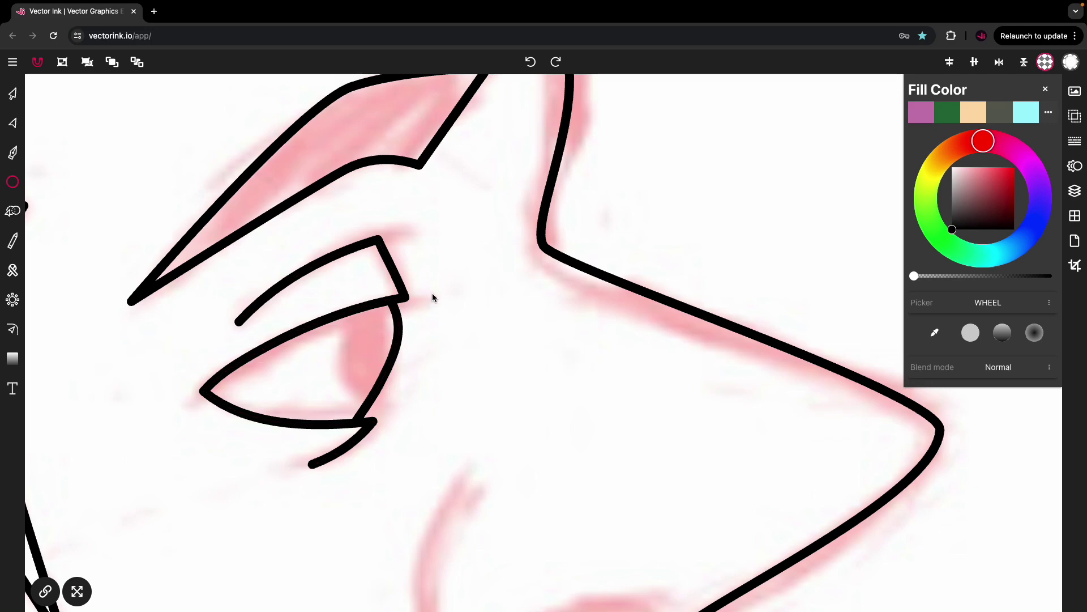
left_click(16, 99)
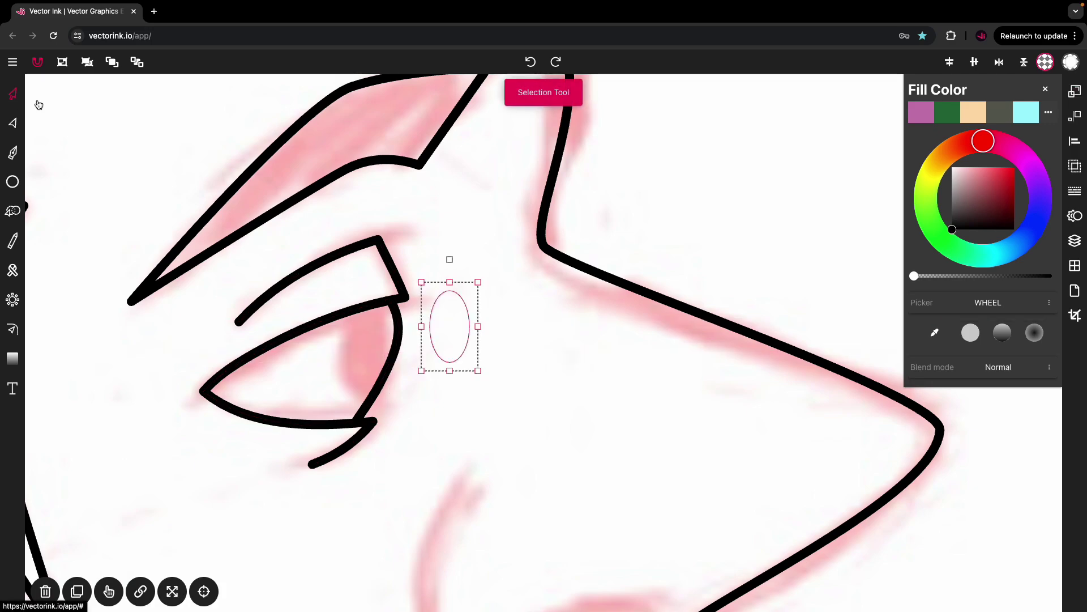
left_click(1070, 216)
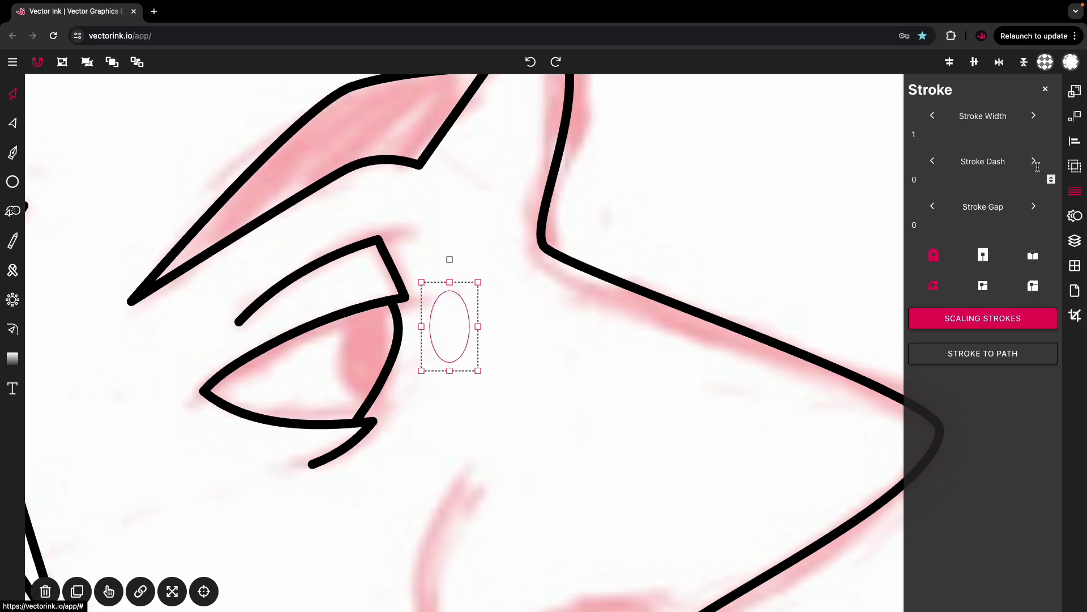
left_click(1072, 63)
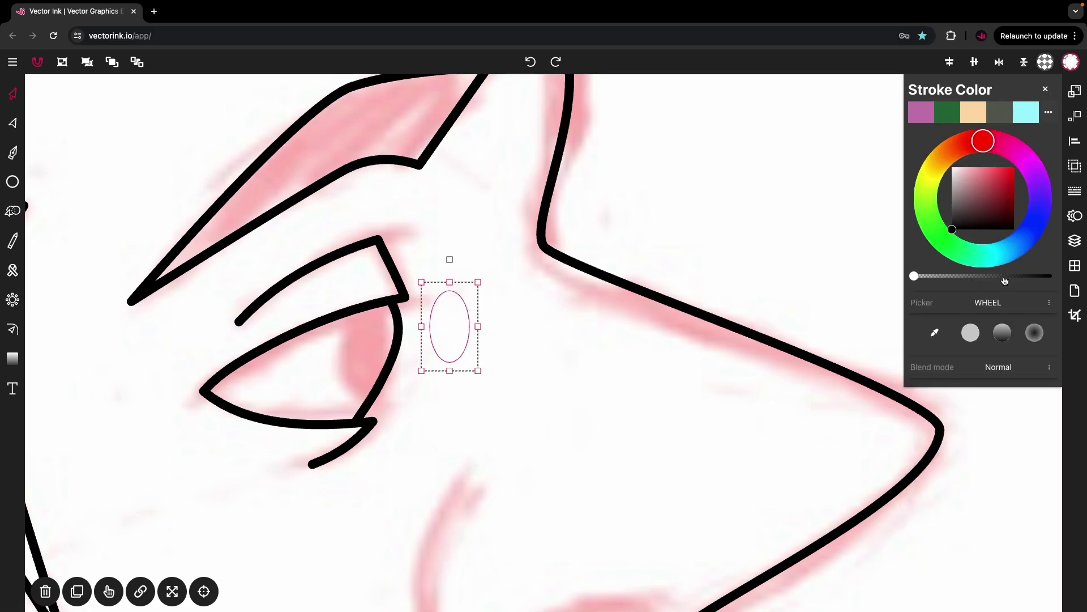
left_click_drag(1005, 277, 1052, 276)
Delete the small unstroked ellipse lying over the sketched iris inside the eye
left_click(355, 352)
left_click(349, 351)
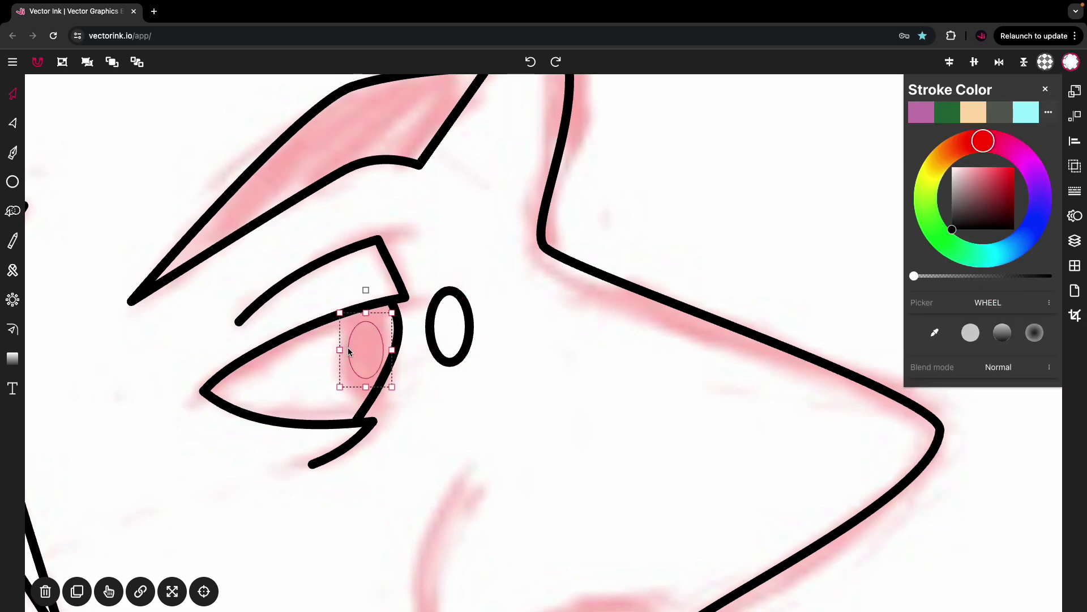
left_click(45, 591)
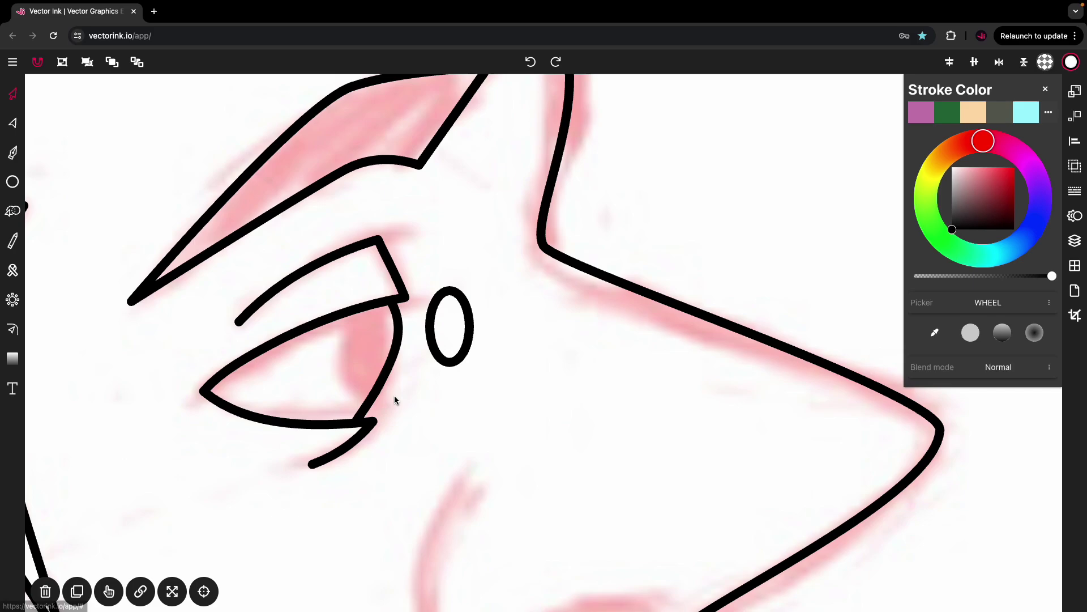
Move the iris ellipse over the sketched iris, enlarge it past the eye's front curve, and nudge it down into place
left_click(465, 351)
left_click_drag(467, 351, 381, 381)
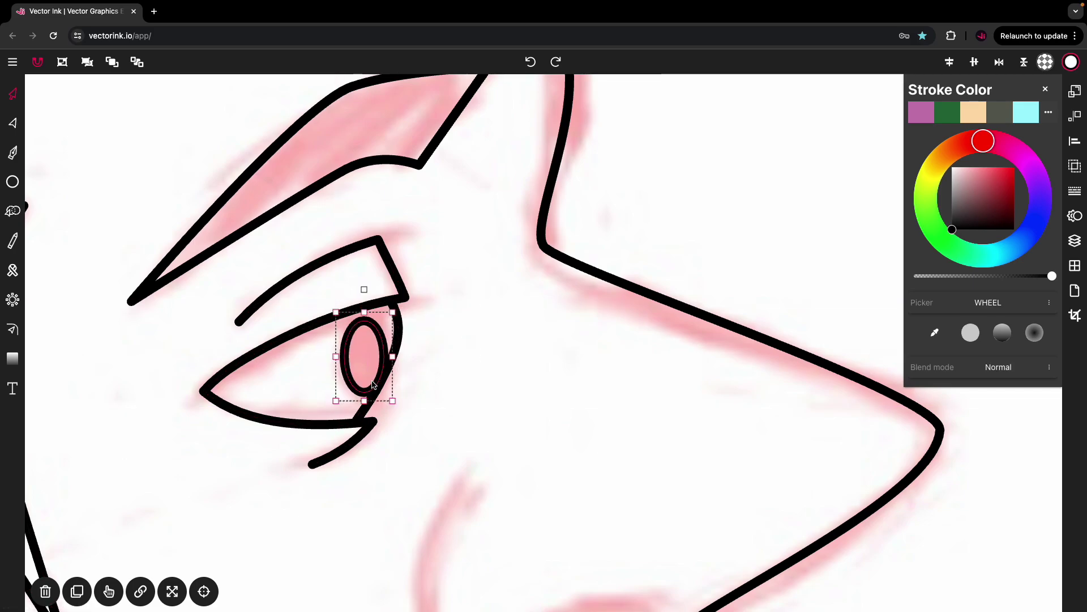
left_click(398, 312)
left_click_drag(398, 312, 425, 293)
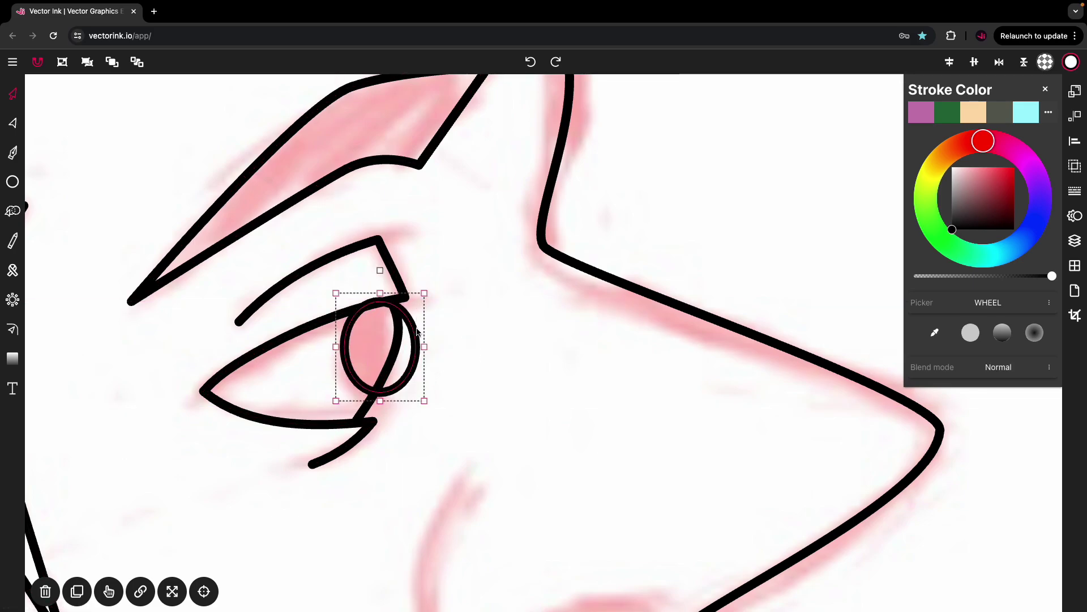
left_click_drag(415, 355, 415, 367)
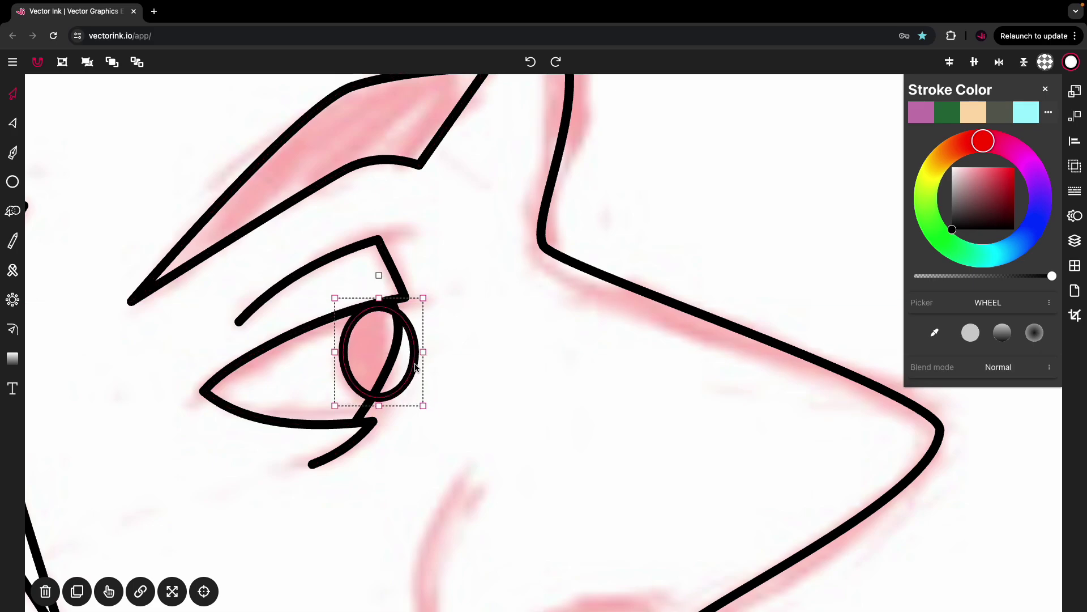
Build the iris shape from the ellipse area inside the eye with the Path Builder and fill it black
left_click(13, 211)
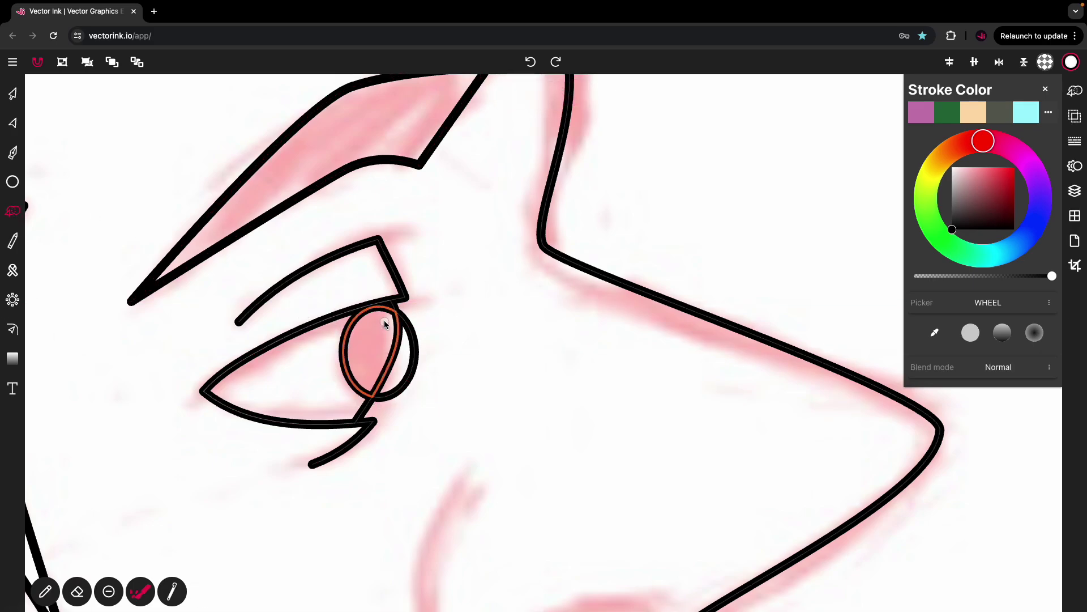
left_click(369, 361)
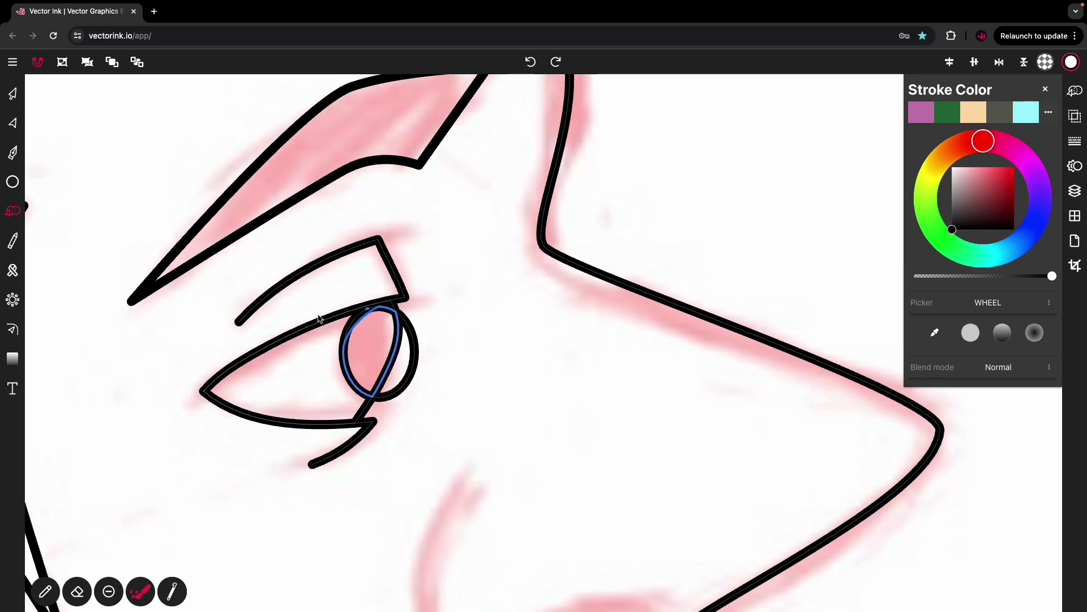
left_click(12, 94)
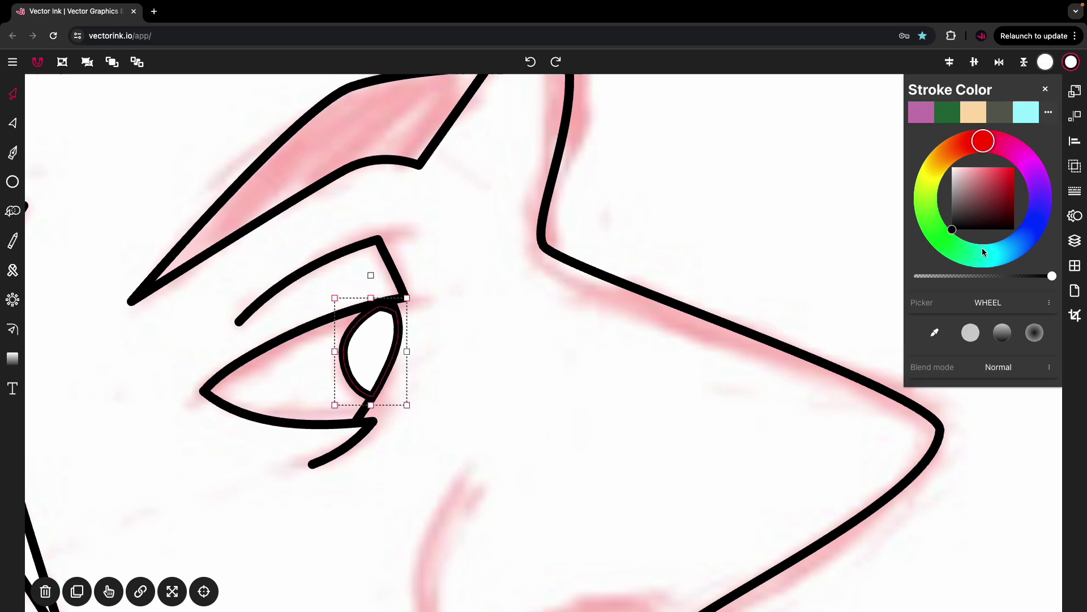
left_click(1046, 61)
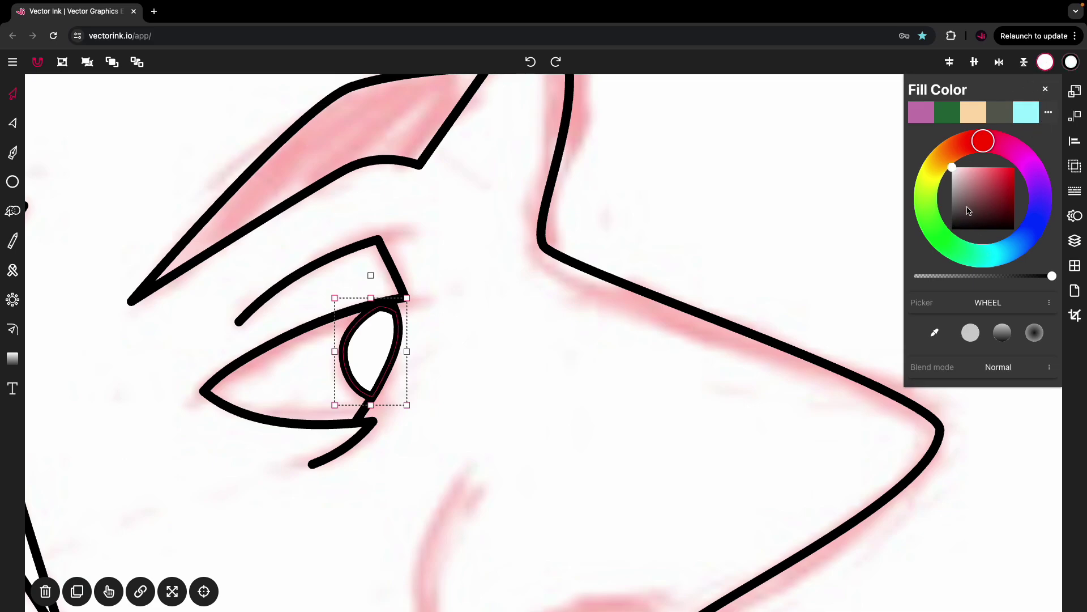
left_click(952, 229)
left_click(758, 224)
Fill the hair shape with black and deselect it
scroll(759, 224, "down", 10)
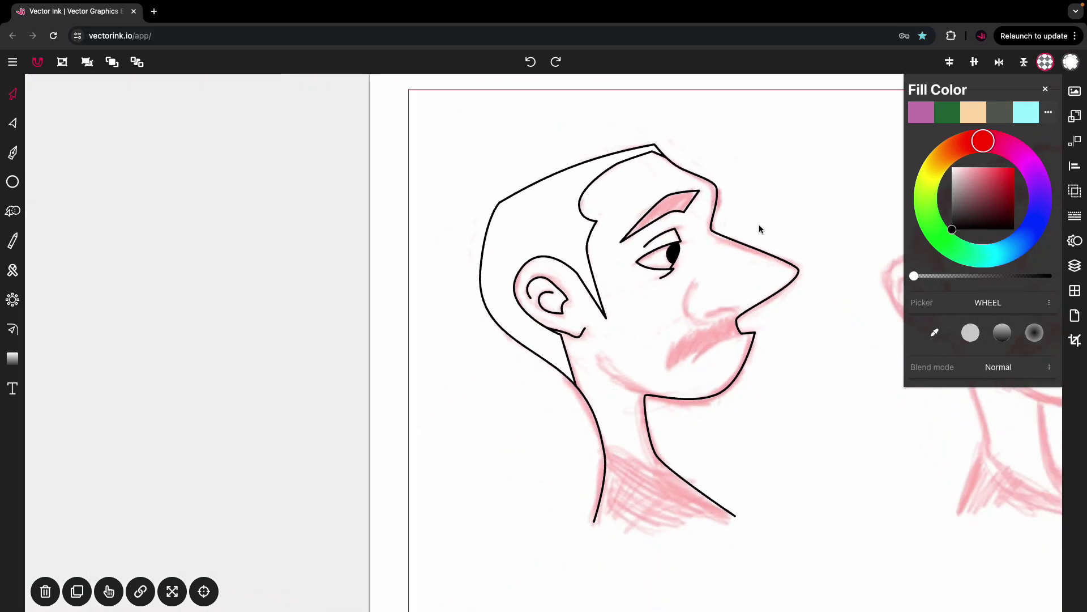
scroll(759, 224, "up", 5)
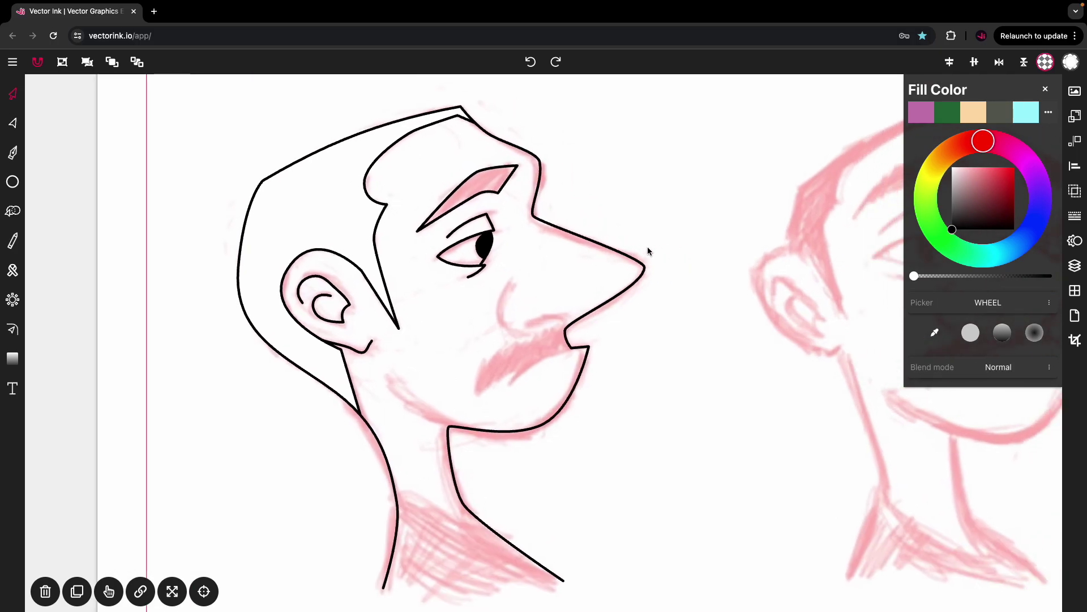
left_click(380, 233)
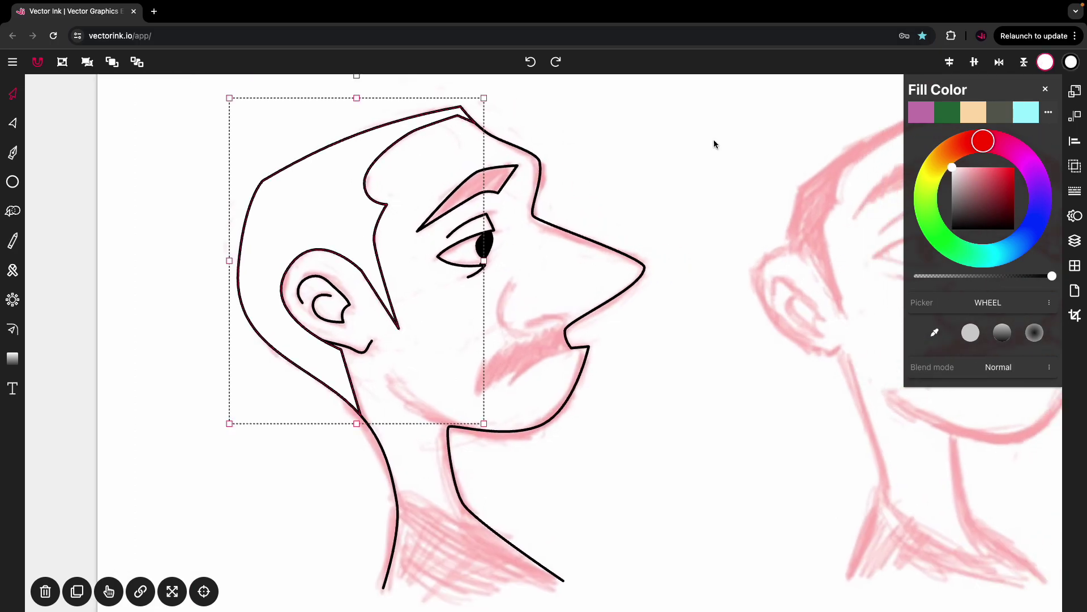
left_click(951, 229)
left_click(711, 249)
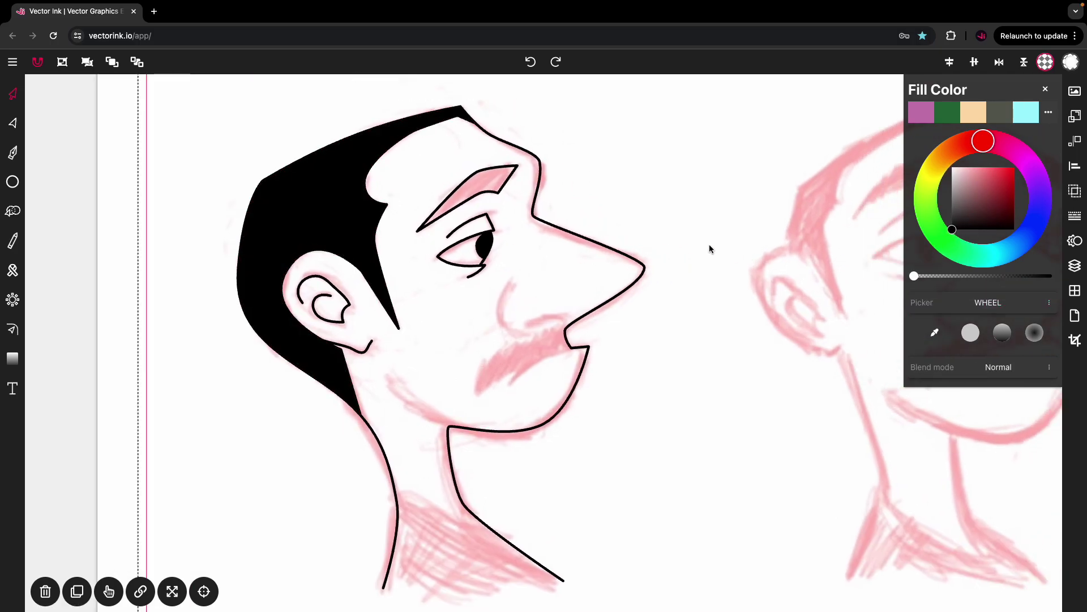
Raise the opacity of the eyebrow's fill so it is solid black, and deselect it
left_click(479, 204)
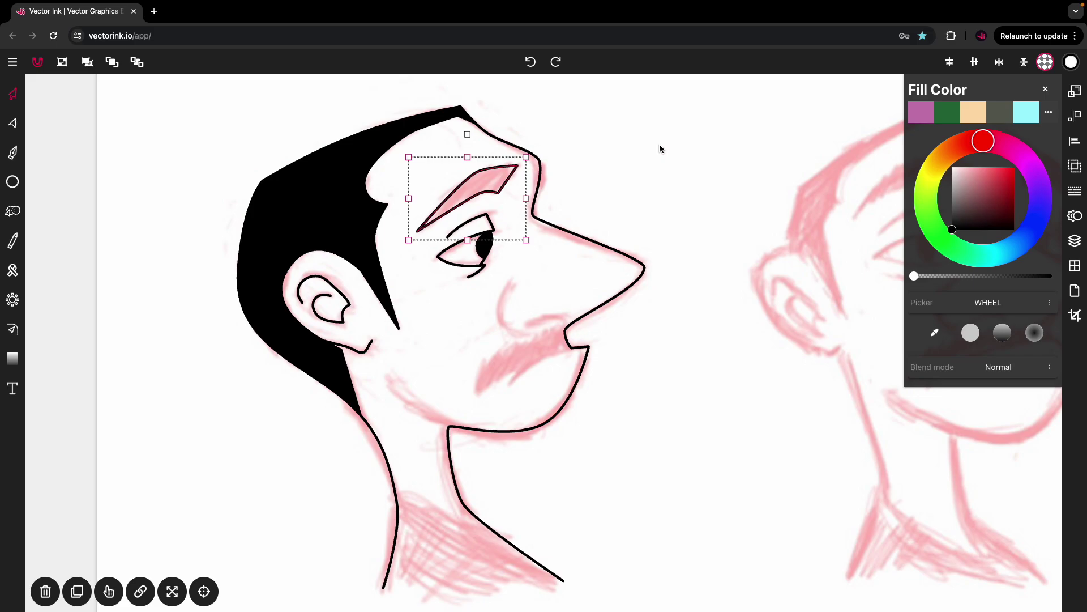
left_click(1021, 278)
left_click(619, 195)
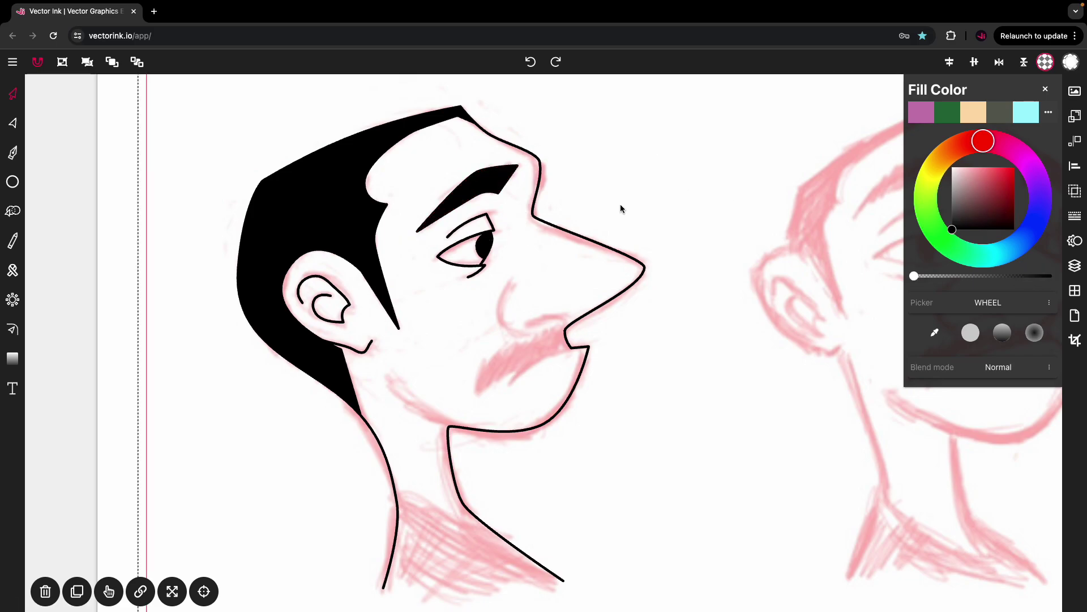
Draw a curved mouth line with the Pen tool from the lip corner back and down along the moustache's lower edge
scroll(595, 348, "up", 3)
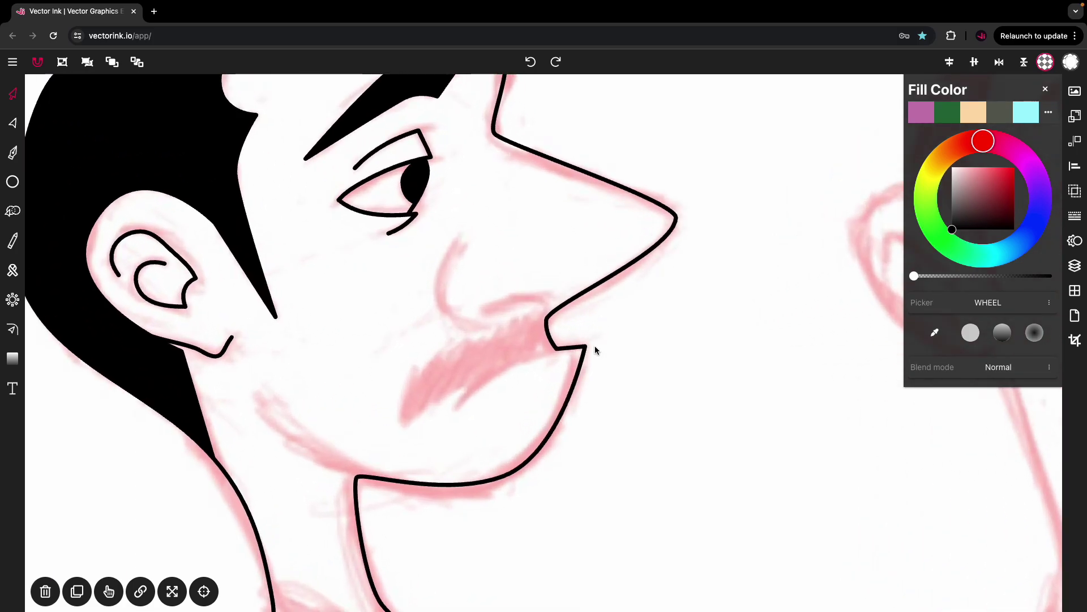
scroll(581, 345, "up", 2)
left_click(9, 153)
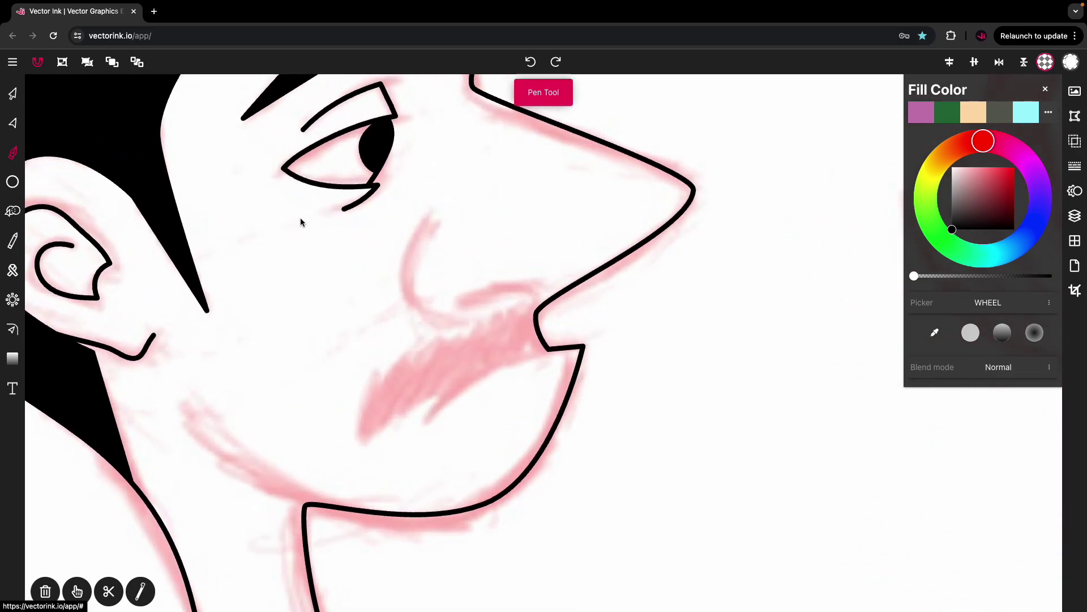
left_click(547, 348)
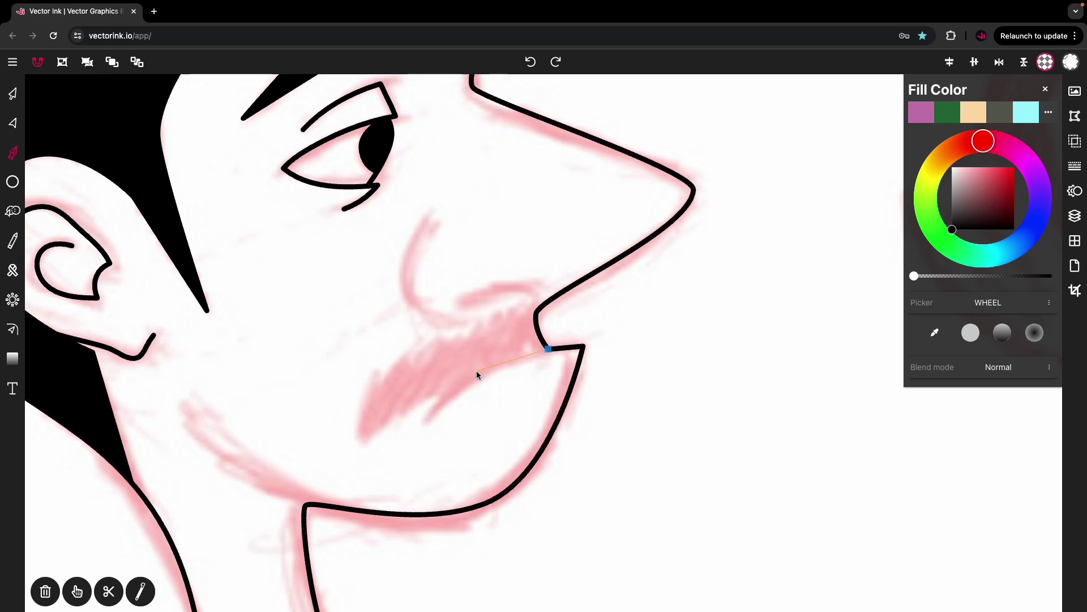
left_click_drag(475, 372, 449, 390)
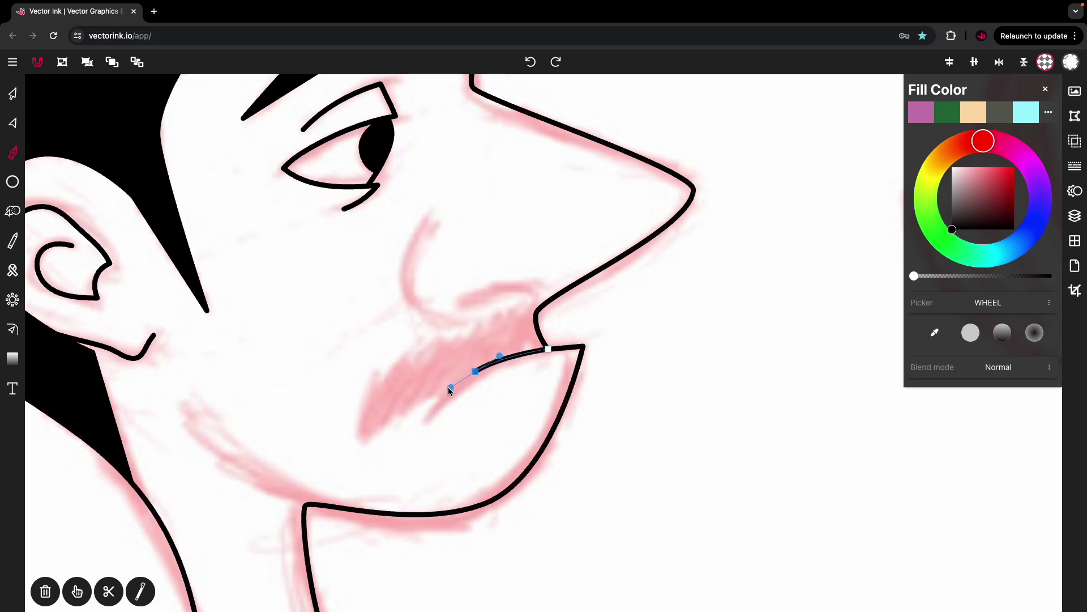
left_click(427, 423)
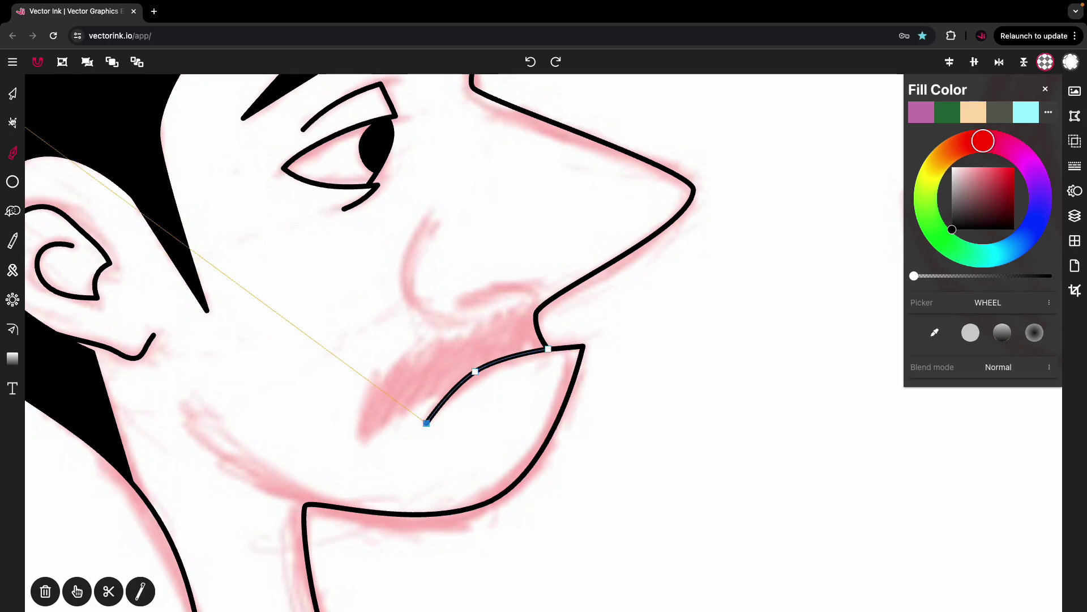
left_click(13, 122)
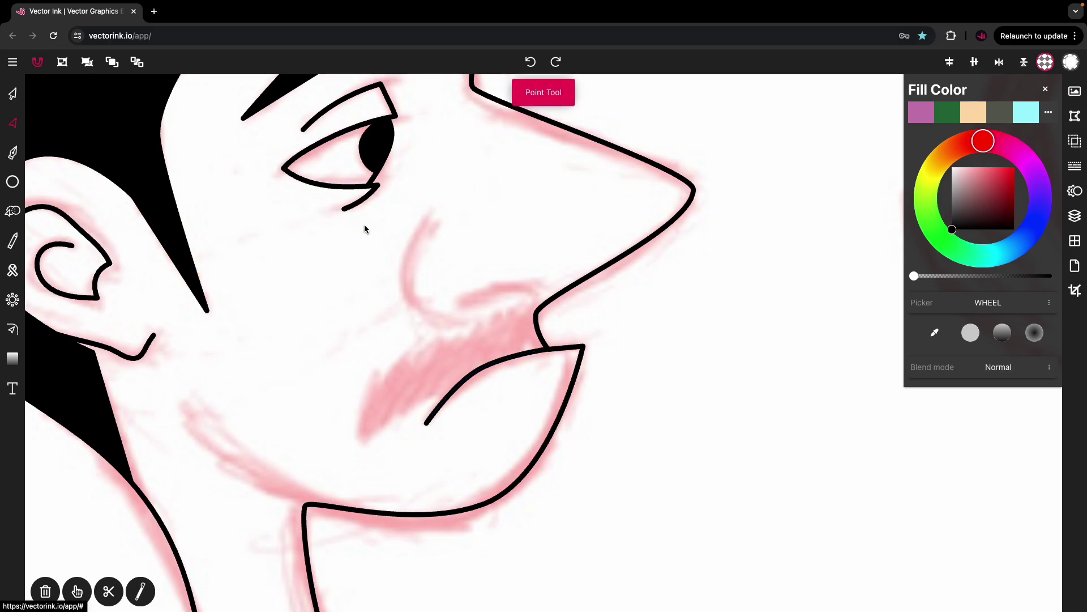
left_click(544, 310)
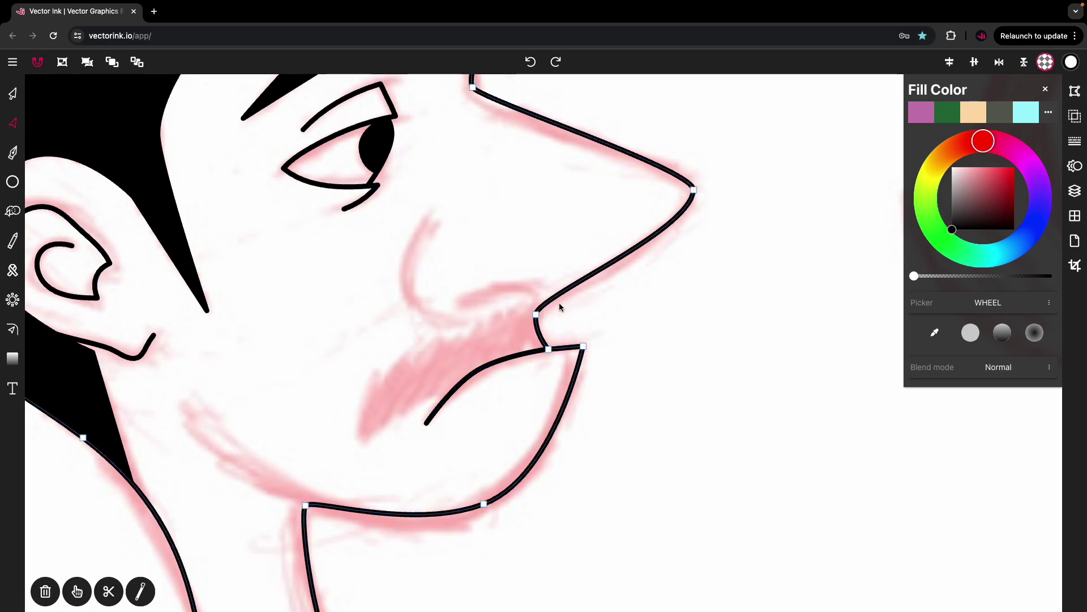
left_click(559, 316)
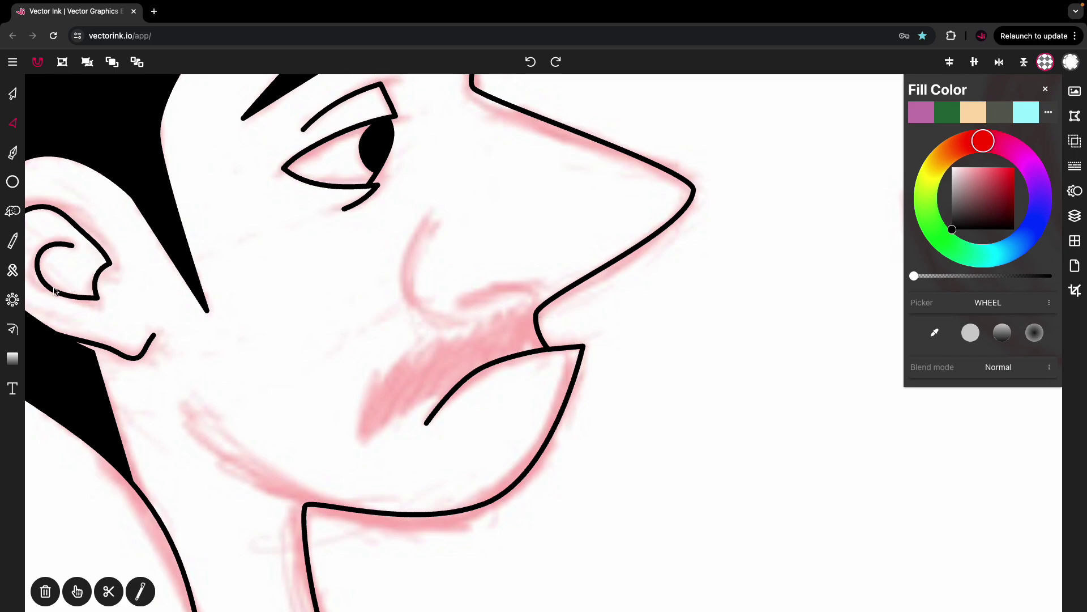
Trace the moustache with an open Pen path from the nose base around its rear tip and forward under the mouth line
left_click(12, 151)
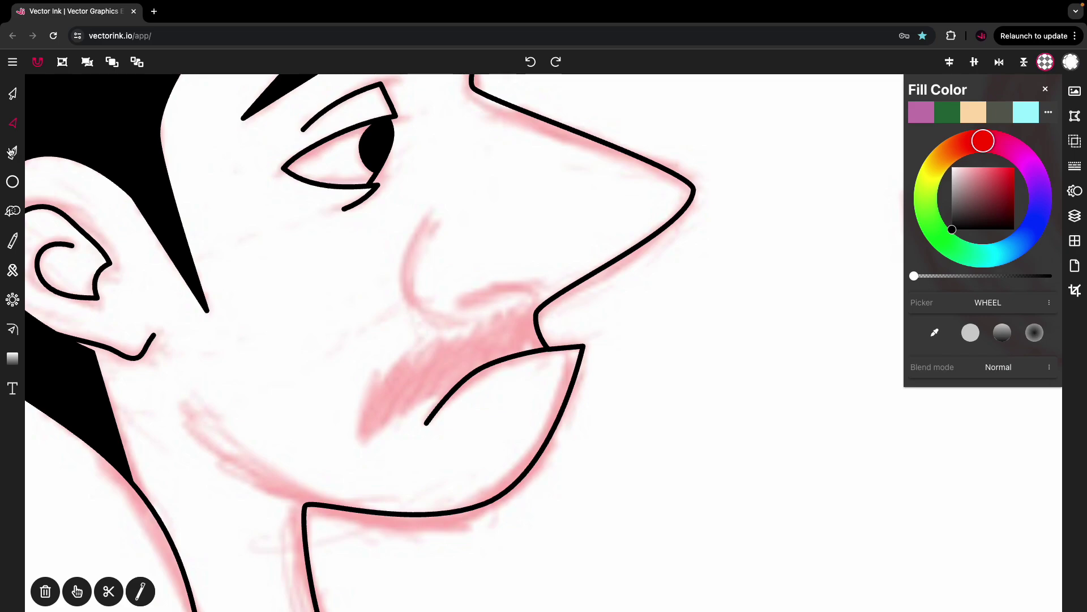
left_click(554, 307)
left_click_drag(428, 346, 391, 375)
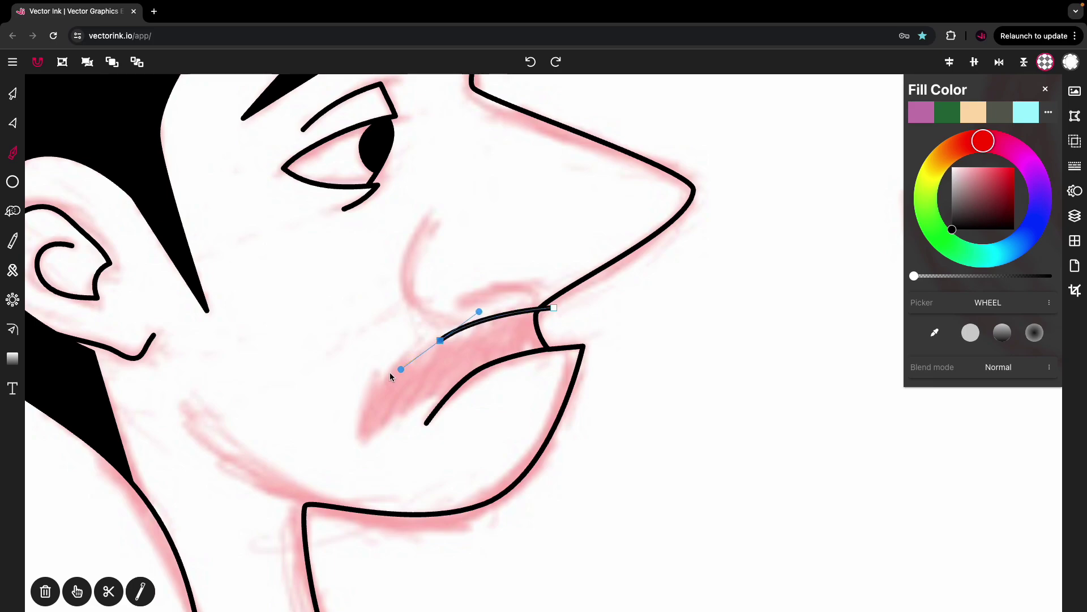
left_click_drag(359, 414, 353, 448)
left_click(361, 449)
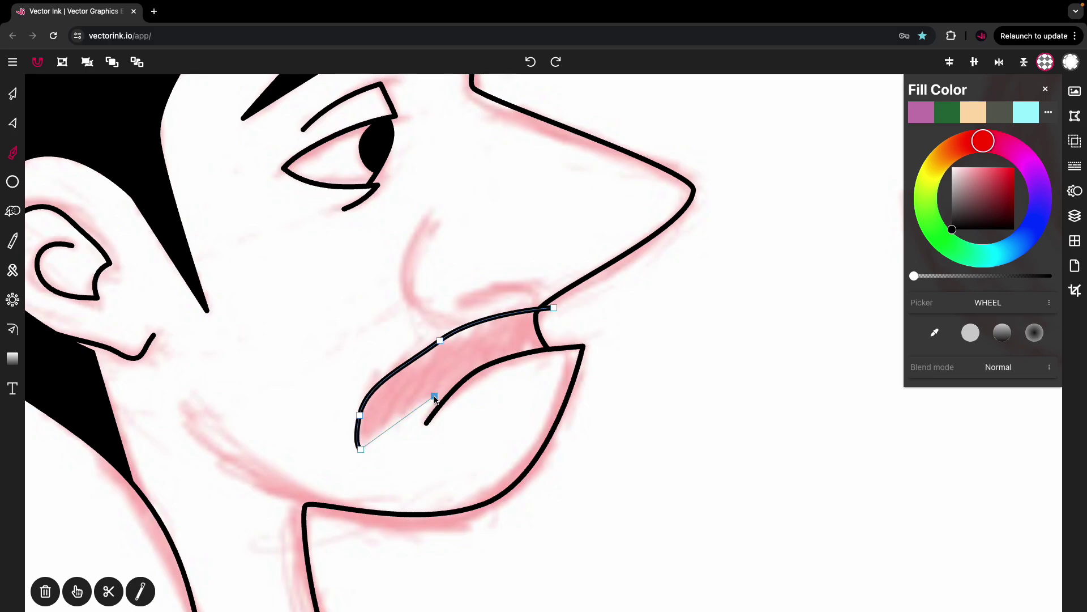
left_click_drag(433, 397, 454, 389)
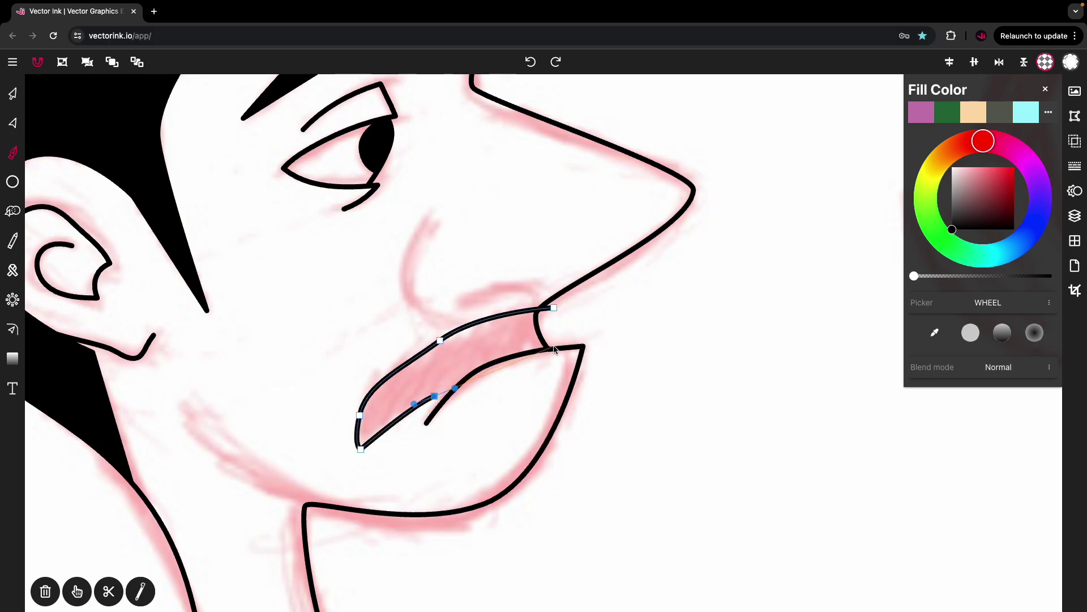
left_click(536, 359)
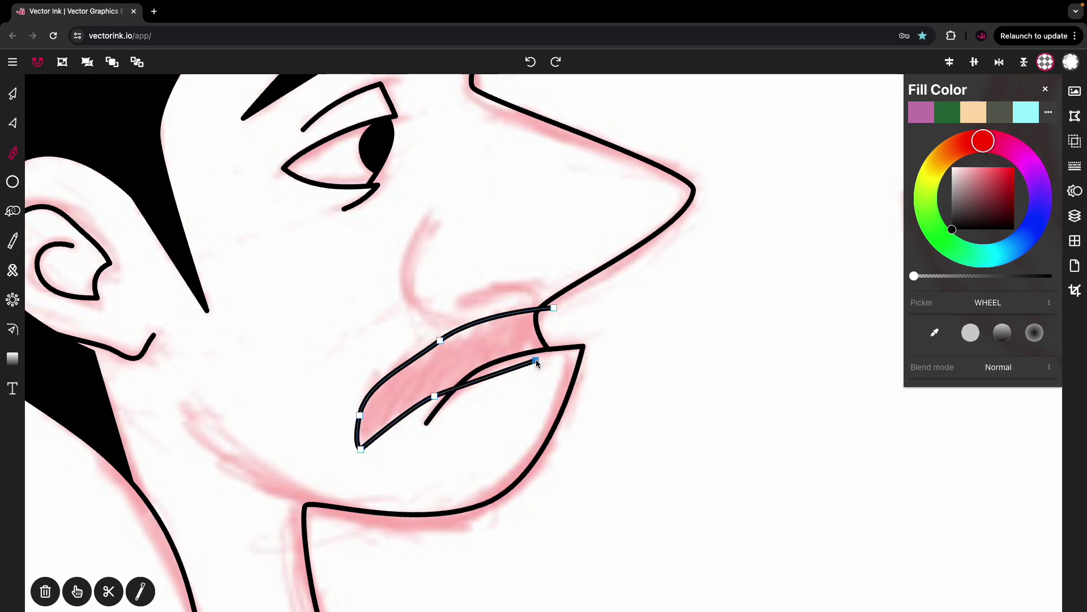
left_click(12, 124)
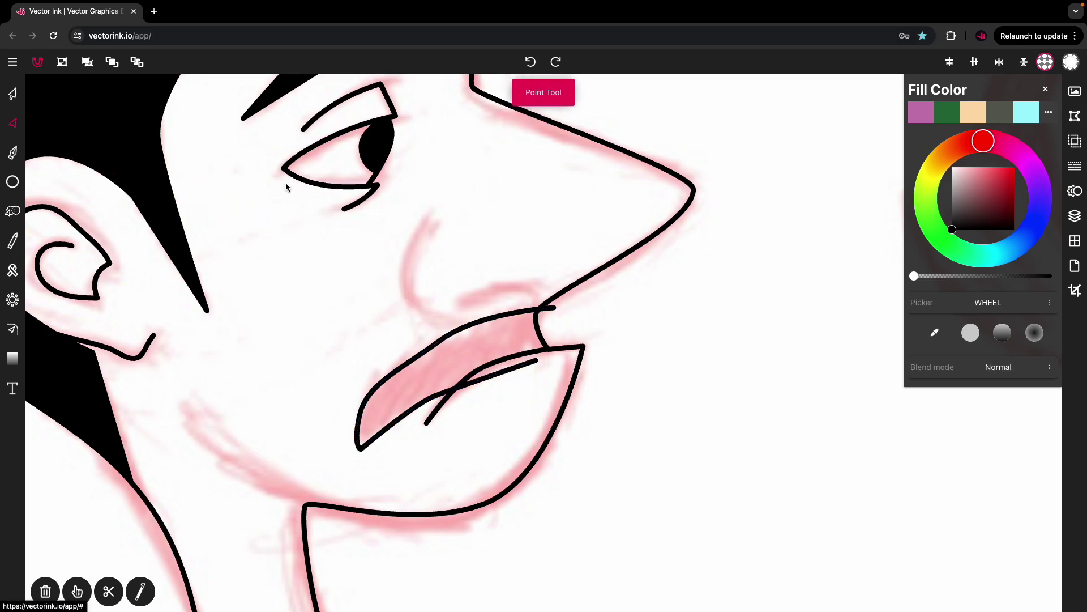
Smooth the moustache's upper edge and lower curve by adjusting the curve handles of their points
left_click(440, 340)
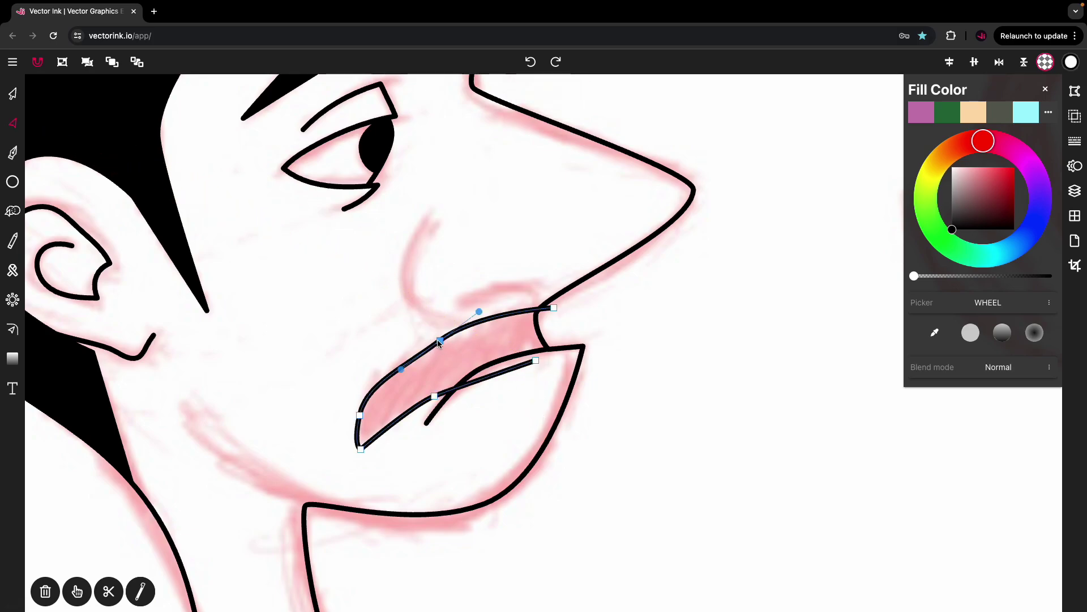
left_click(1075, 91)
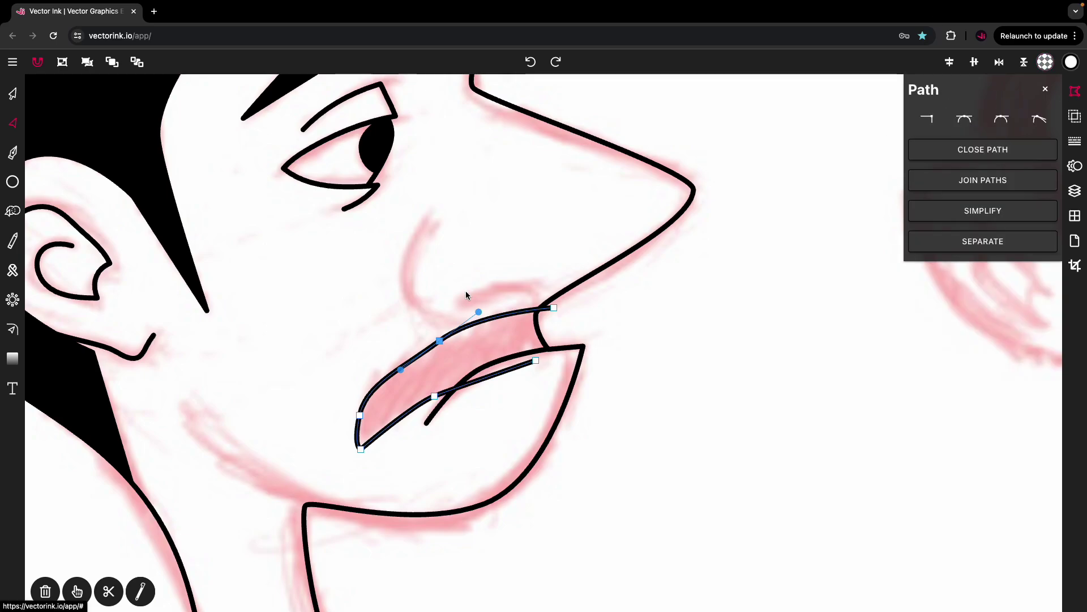
left_click_drag(400, 369, 394, 362)
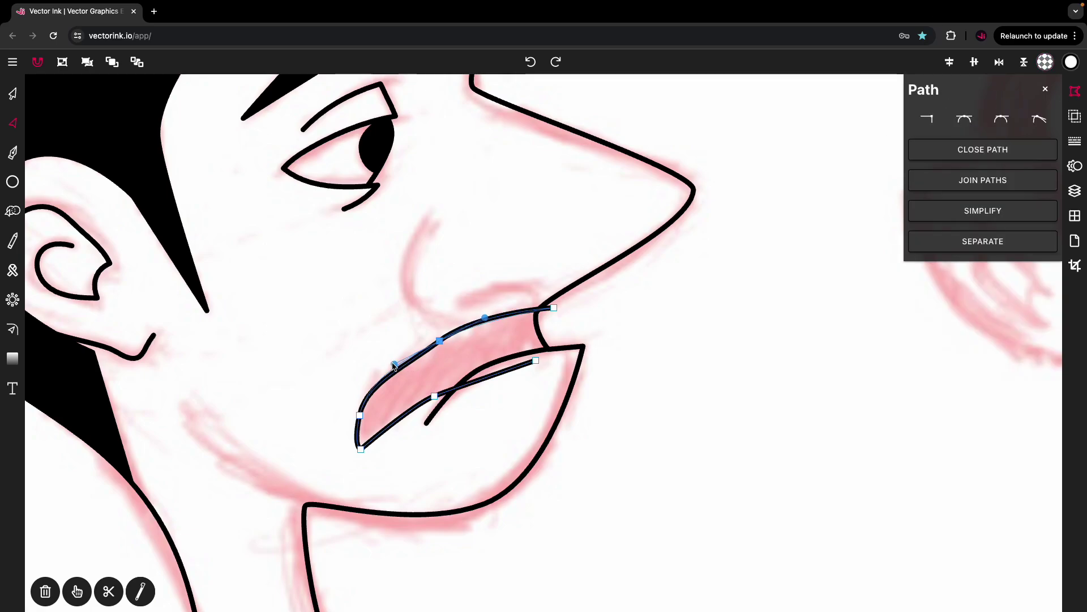
left_click(360, 416)
left_click(435, 397)
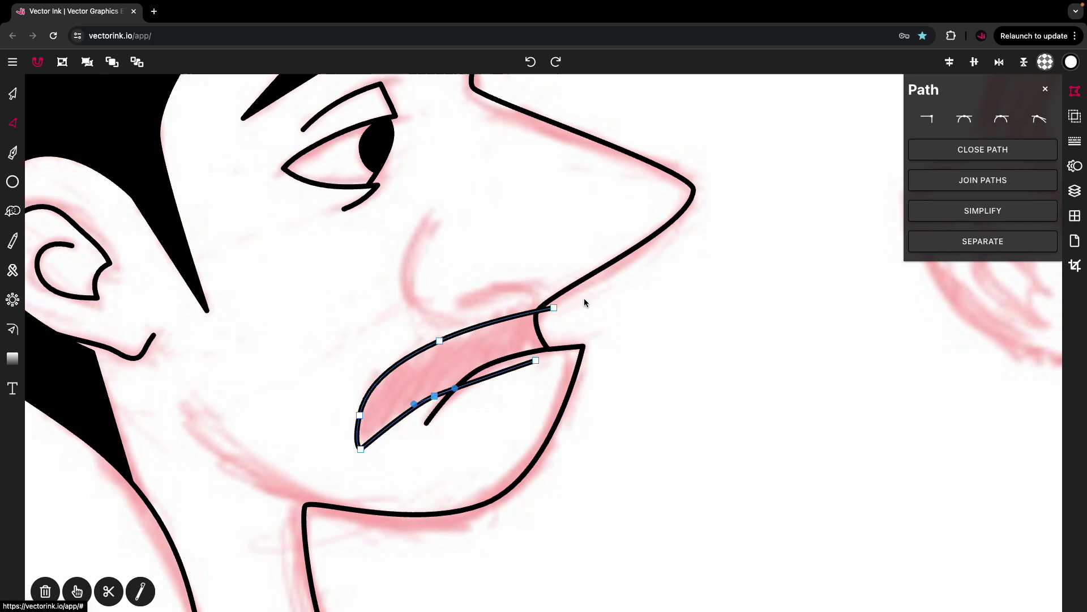
left_click_drag(414, 405, 412, 406)
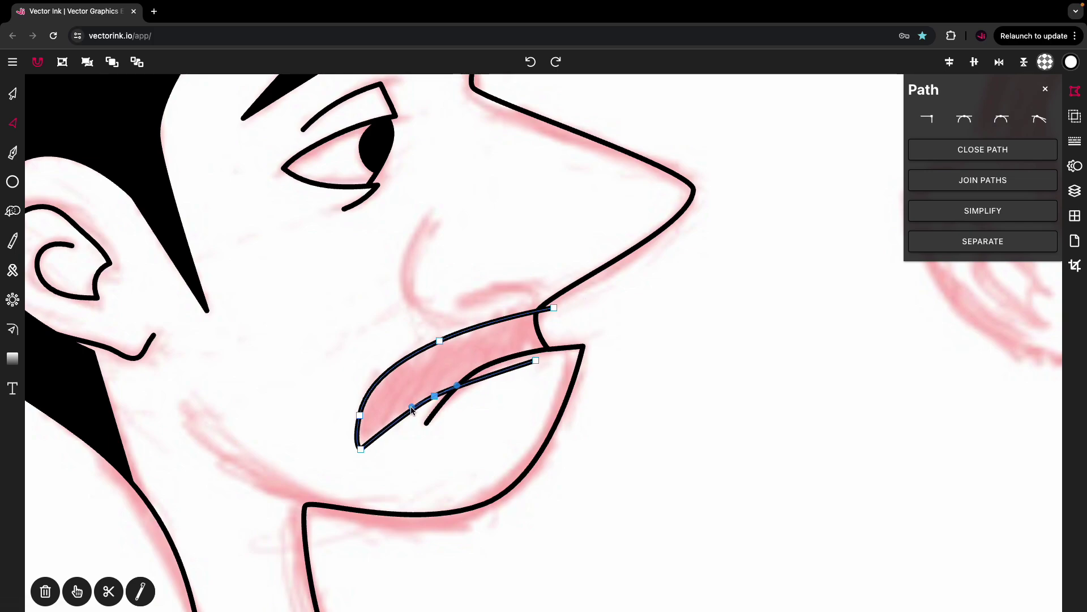
left_click(13, 210)
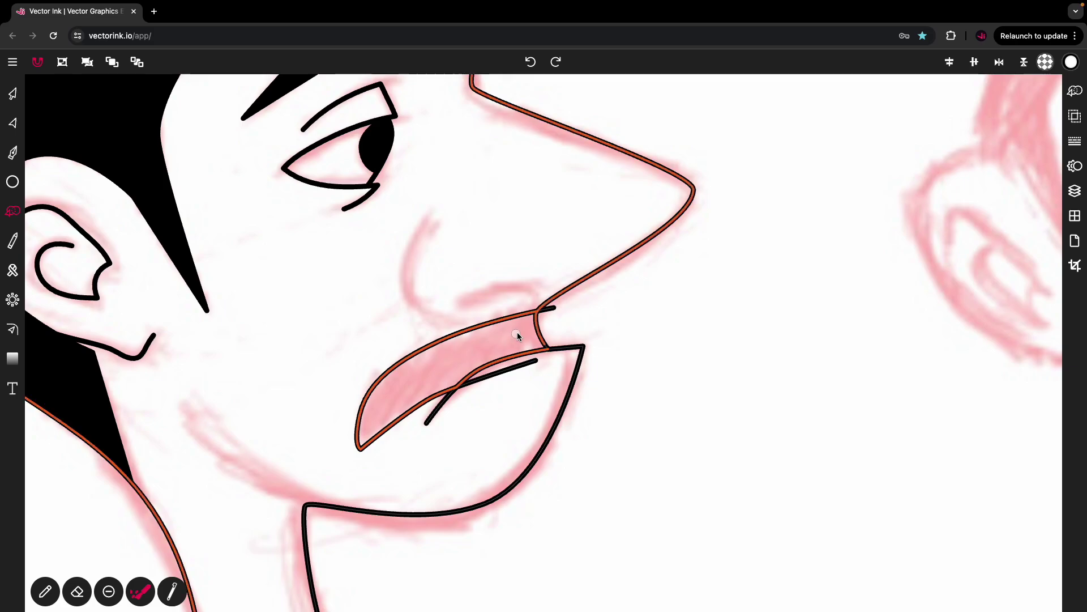
left_click(12, 124)
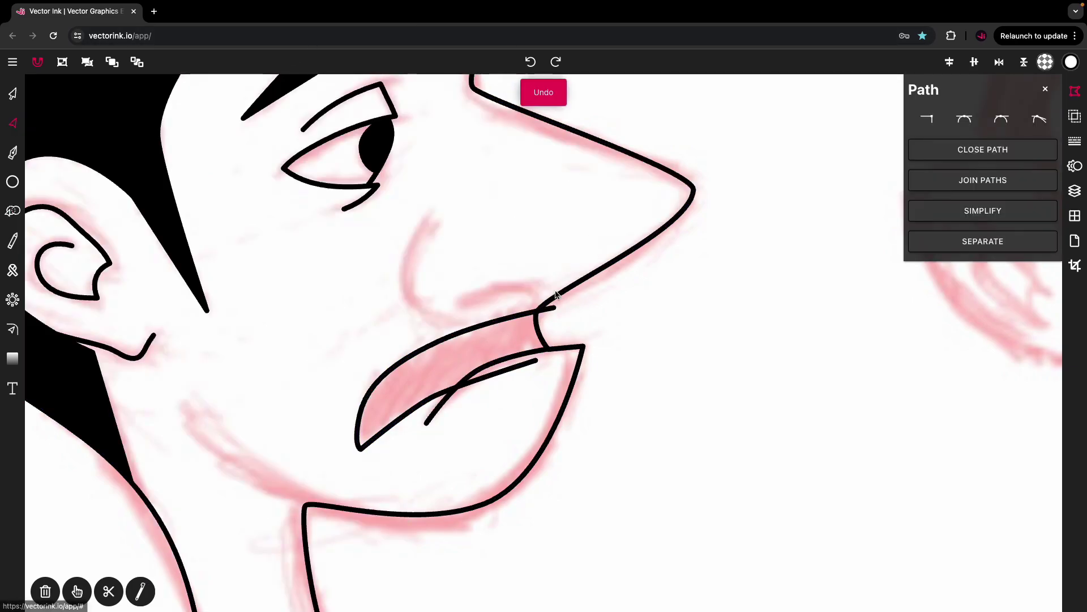
left_click(501, 338)
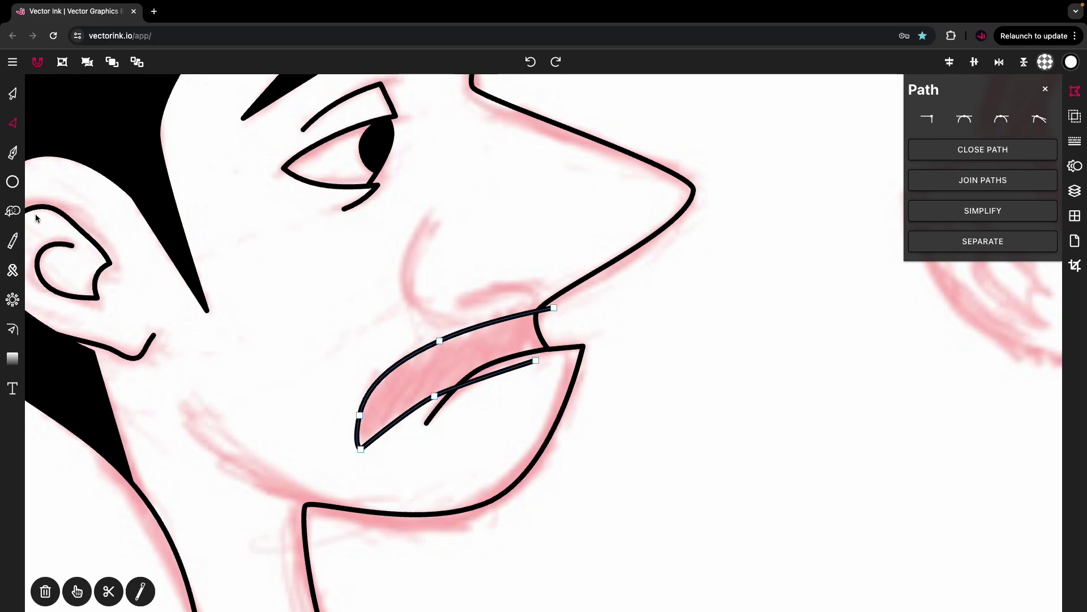
Build one closed moustache shape by tracing its outline segments along the moustache path, the upper lip edge and the mouth line
left_click(13, 211)
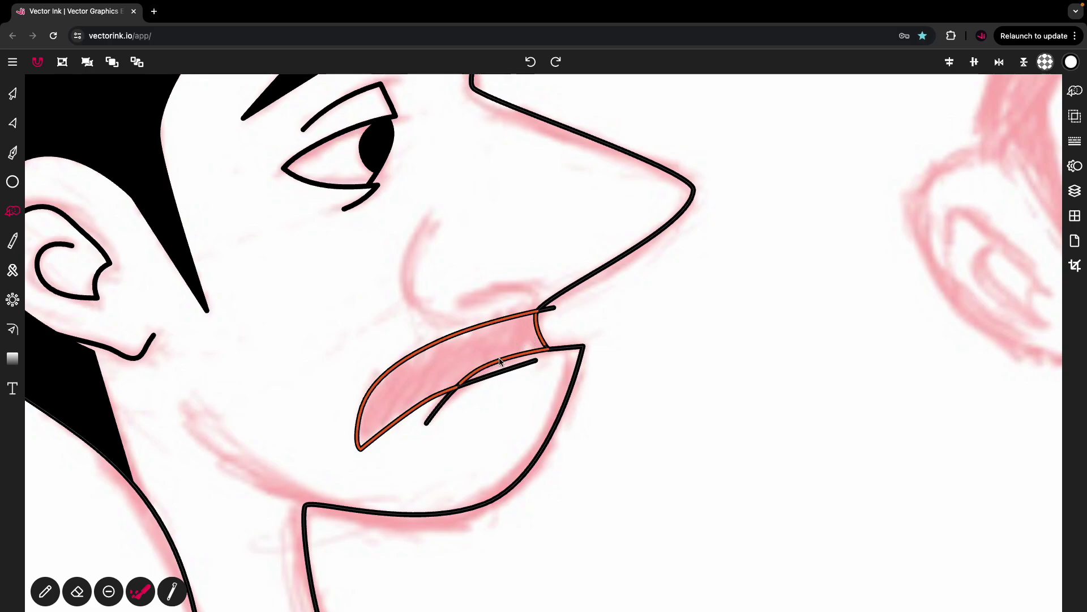
scroll(511, 339, "up", 10)
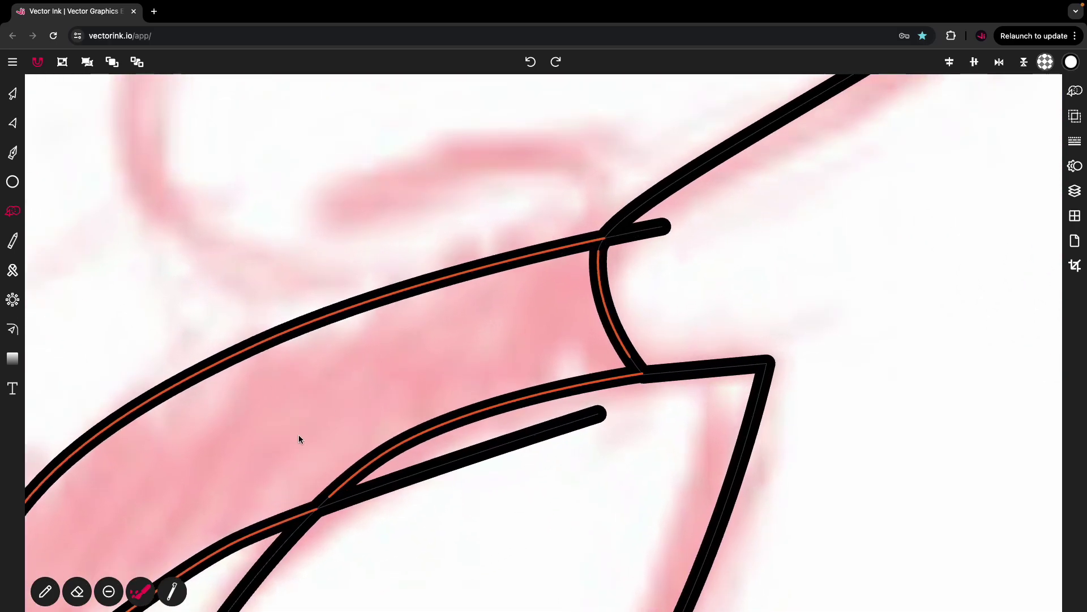
scroll(299, 439, "down", 3)
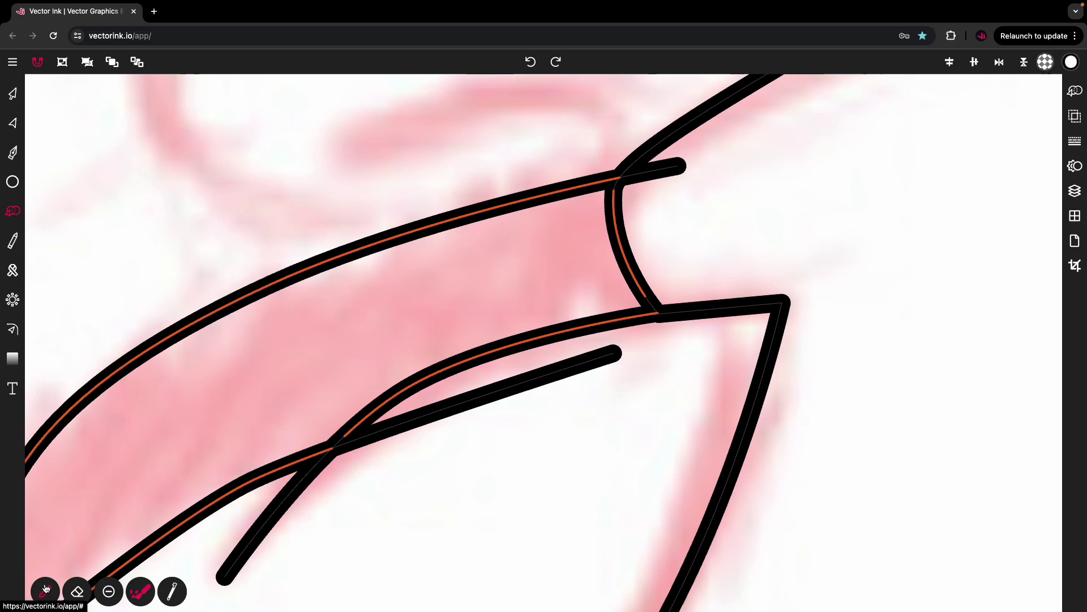
scroll(331, 446, "up", 5)
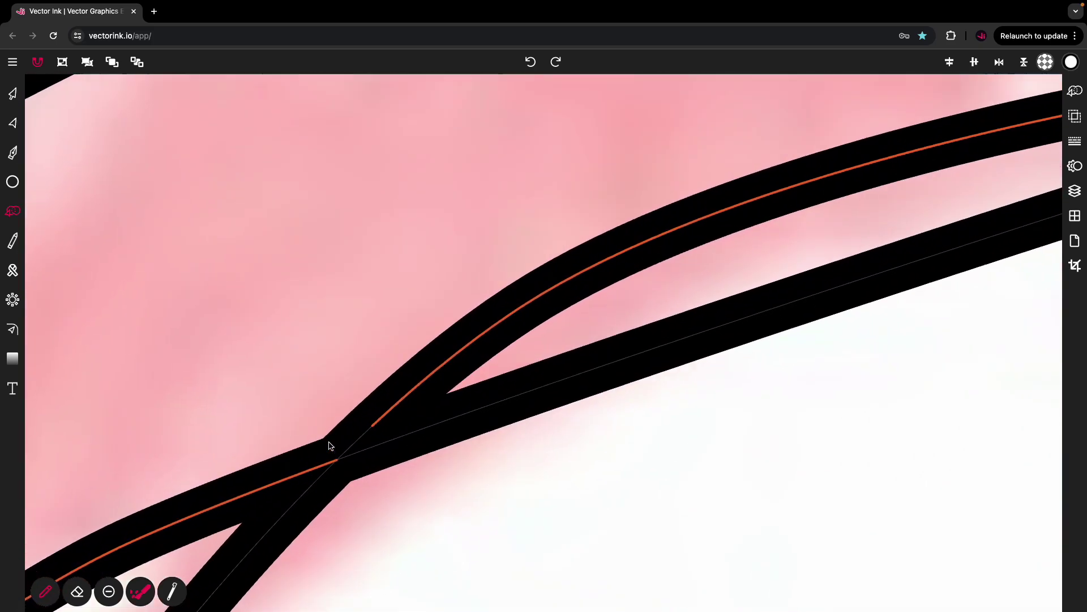
scroll(398, 411, "up", 2)
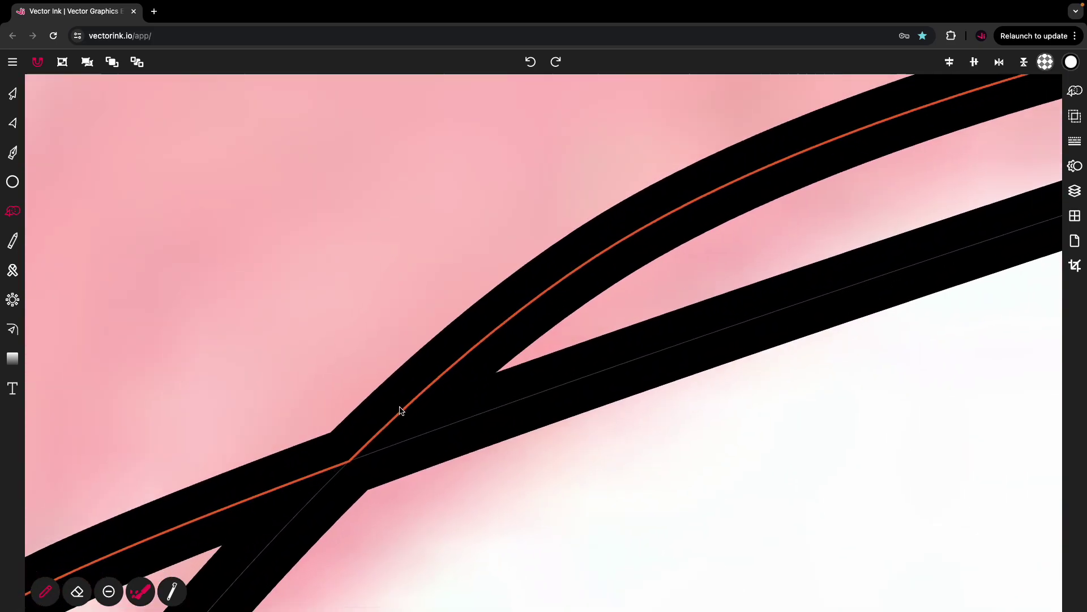
scroll(399, 410, "down", 4)
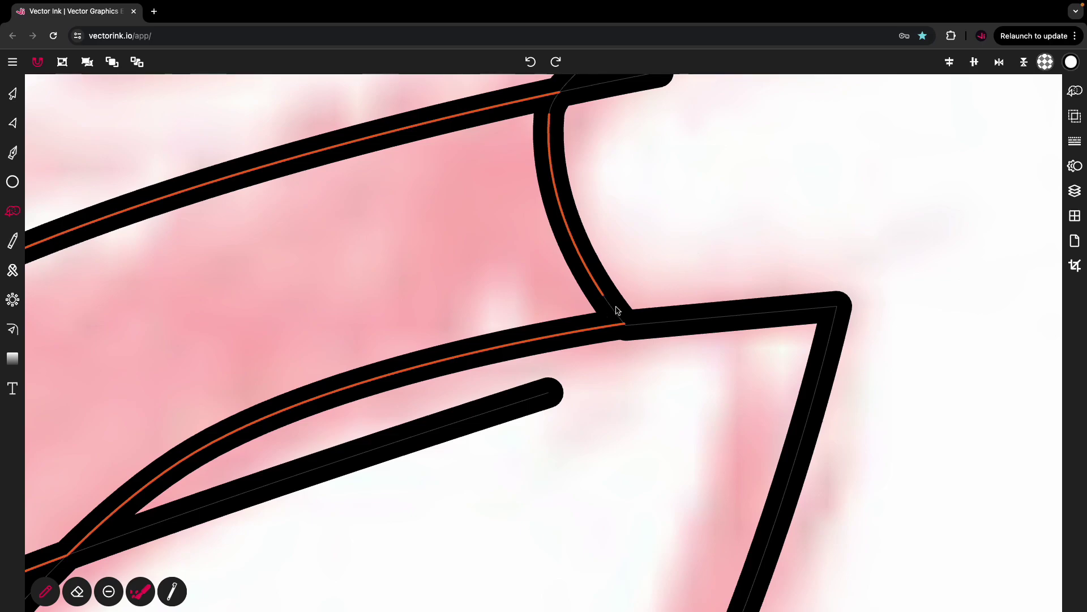
left_click(606, 310)
scroll(605, 237, "down", 3)
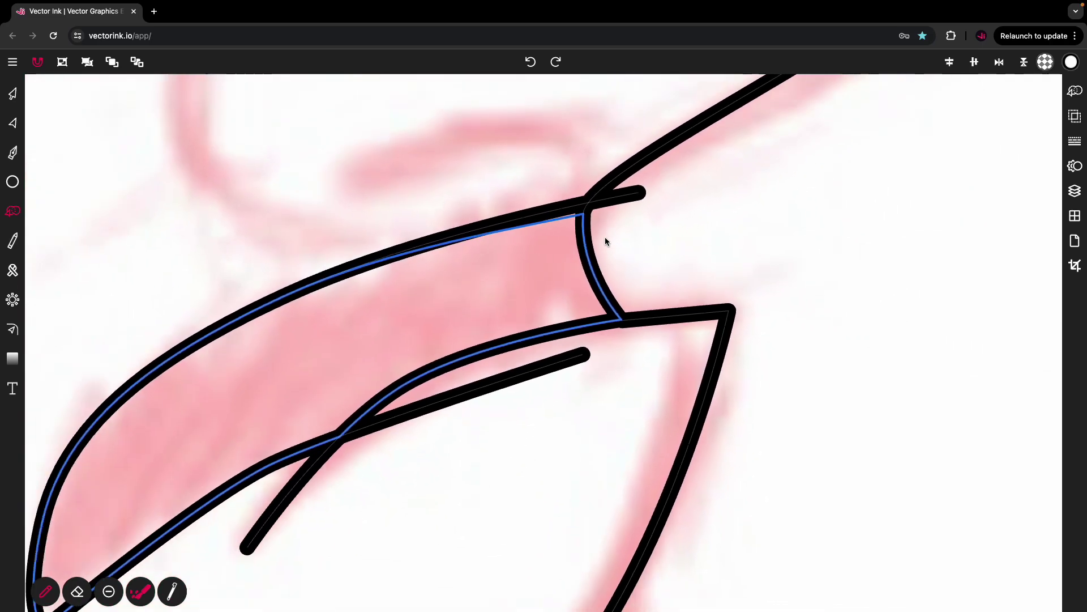
scroll(605, 236, "down", 5)
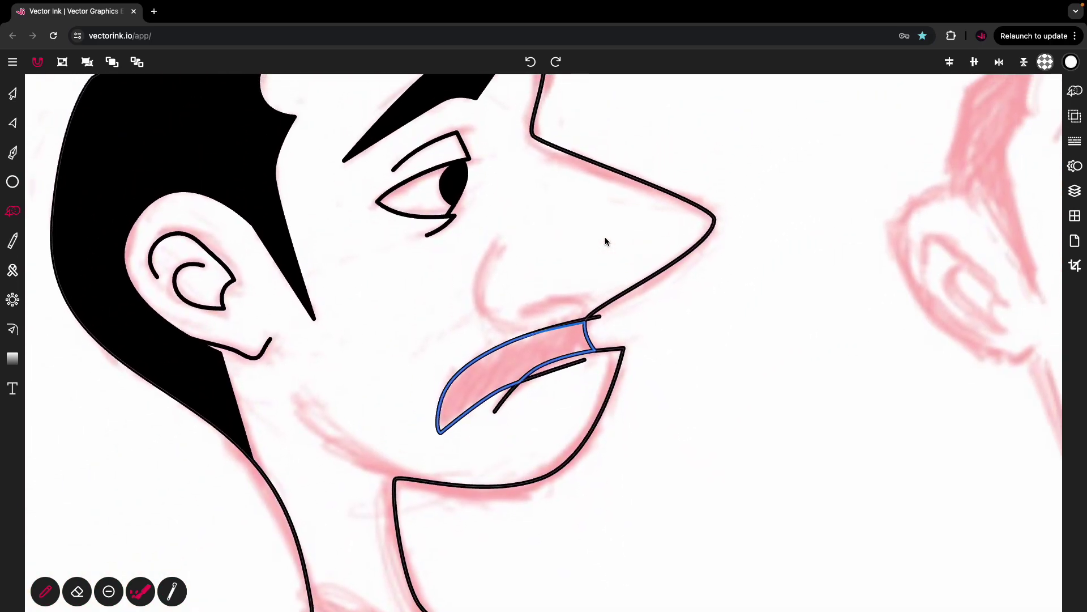
Fill the closed moustache shape with solid black and deselect it
left_click(10, 95)
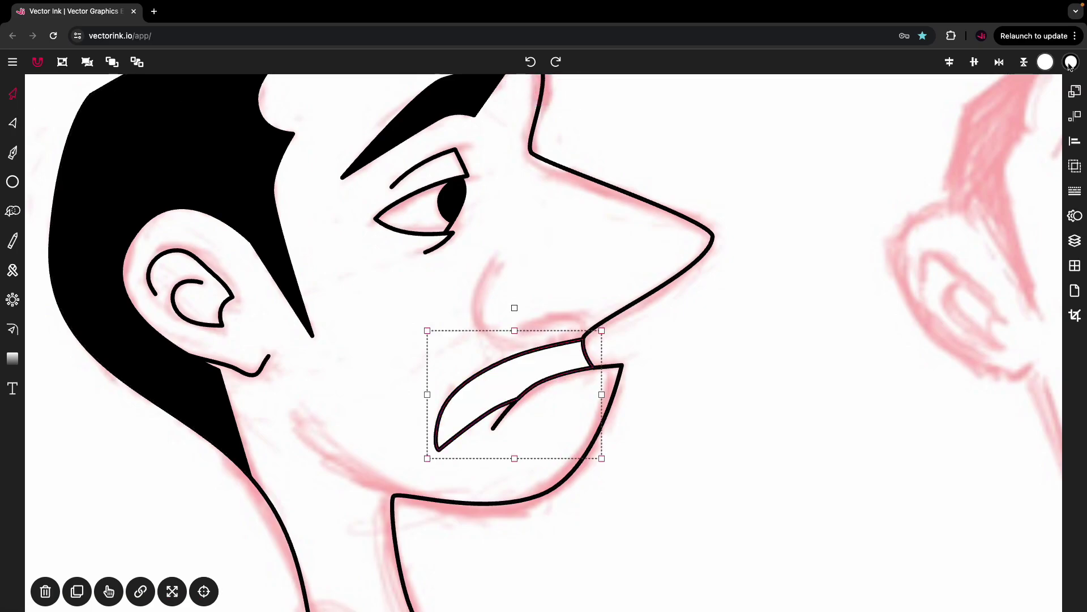
left_click(1045, 62)
left_click_drag(978, 224, 937, 245)
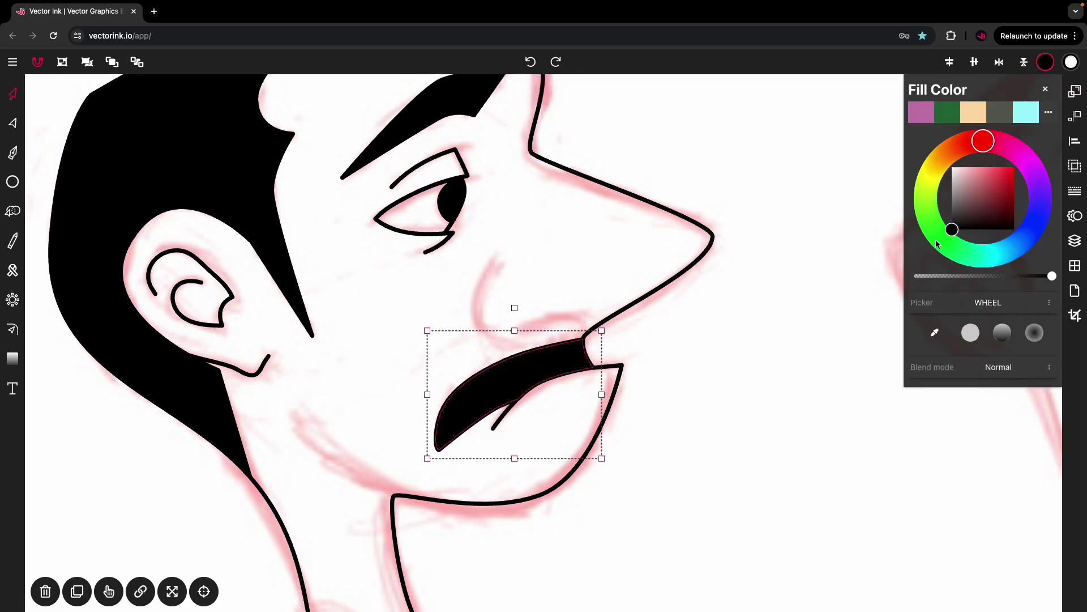
left_click(1045, 89)
left_click(886, 182)
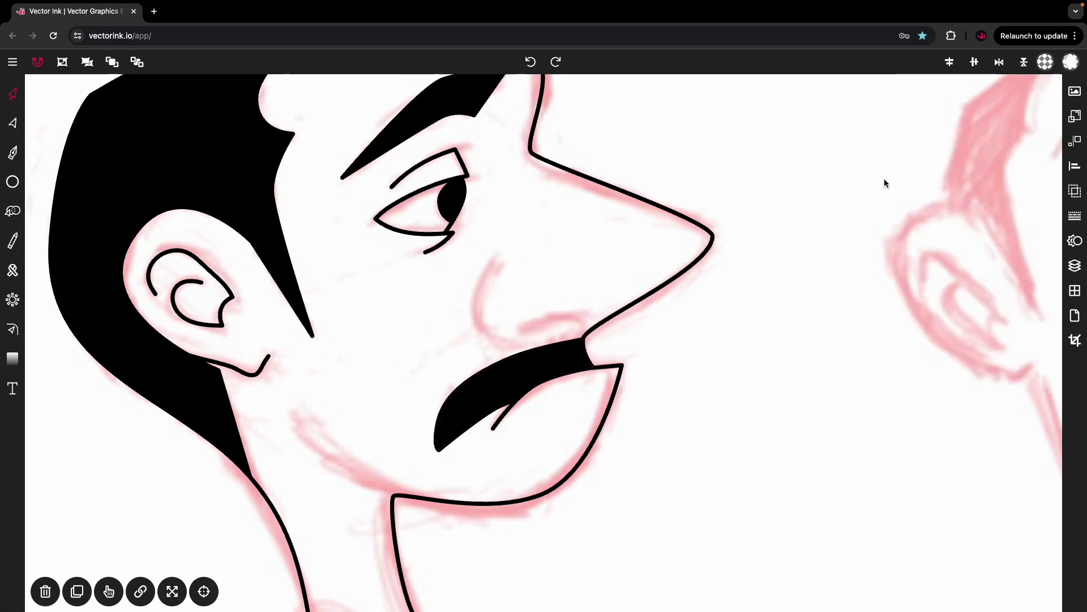
Draw the curved nostril wing and the short arched nostril line above the moustache with the freehand Draw tool
scroll(885, 178, "down", 5)
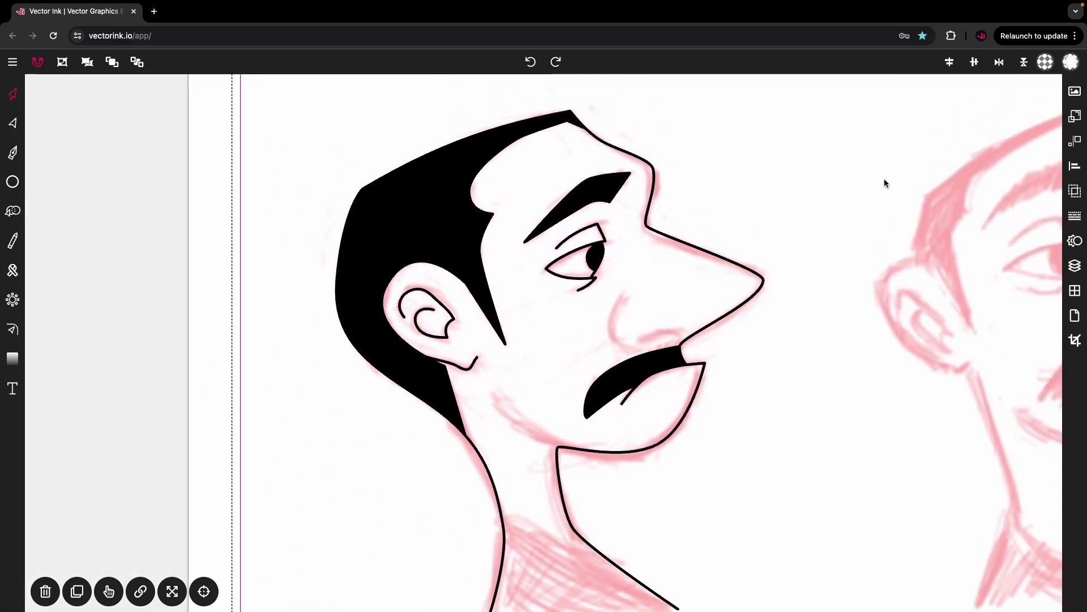
scroll(885, 178, "right", 3)
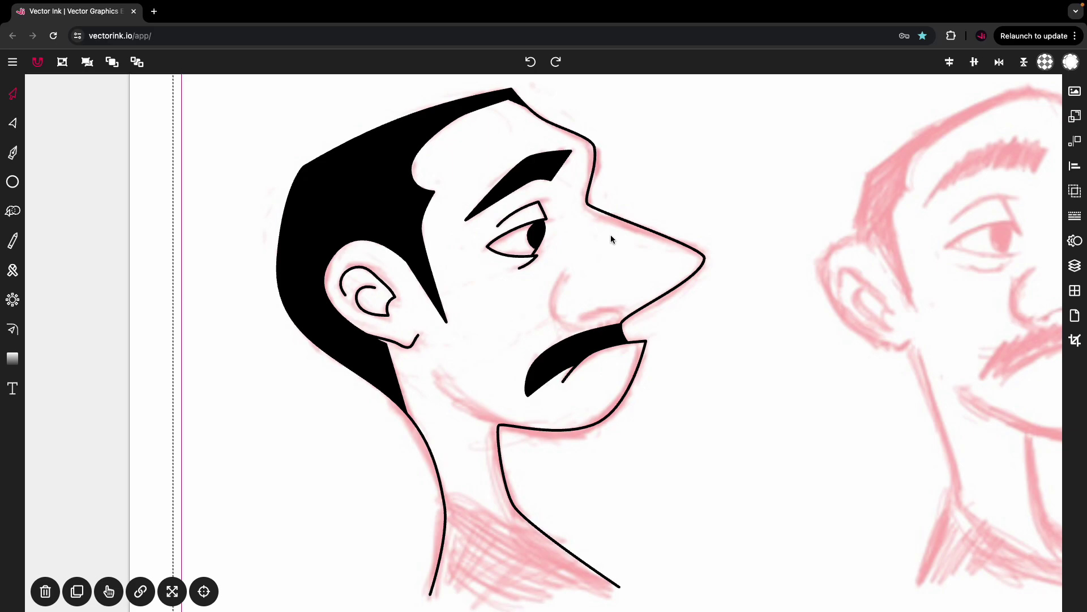
scroll(611, 234, "up", 5)
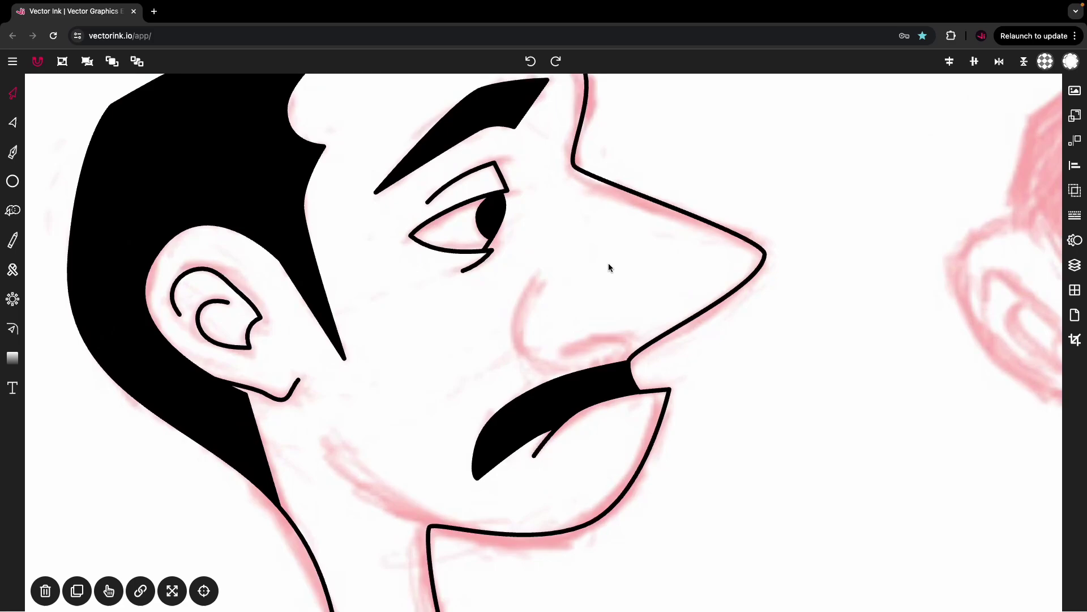
scroll(609, 266, "up", 2)
scroll(609, 267, "right", 2)
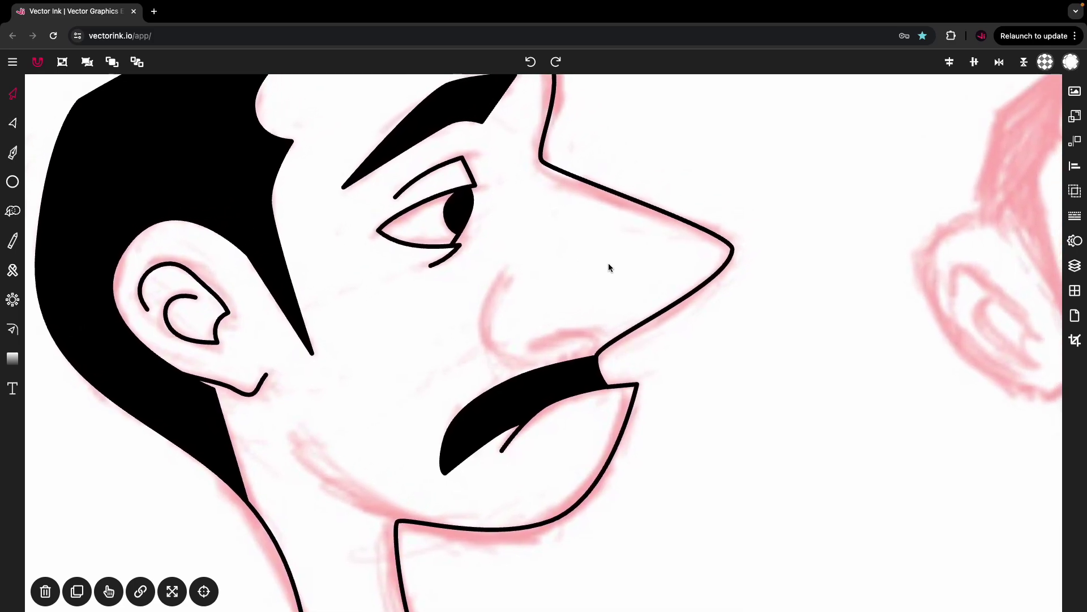
scroll(608, 263, "up", 2)
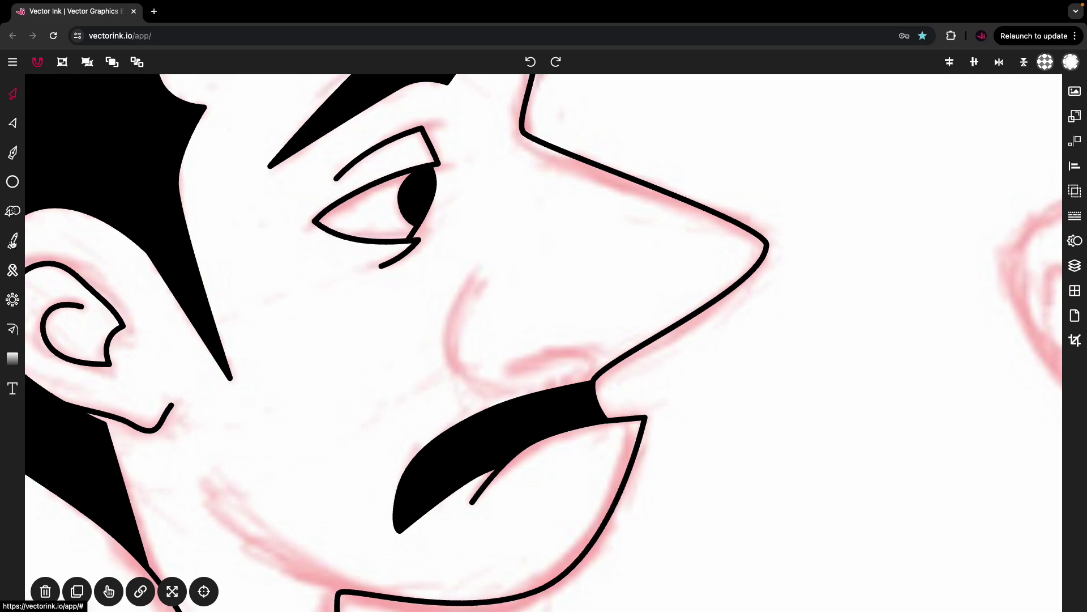
left_click(13, 242)
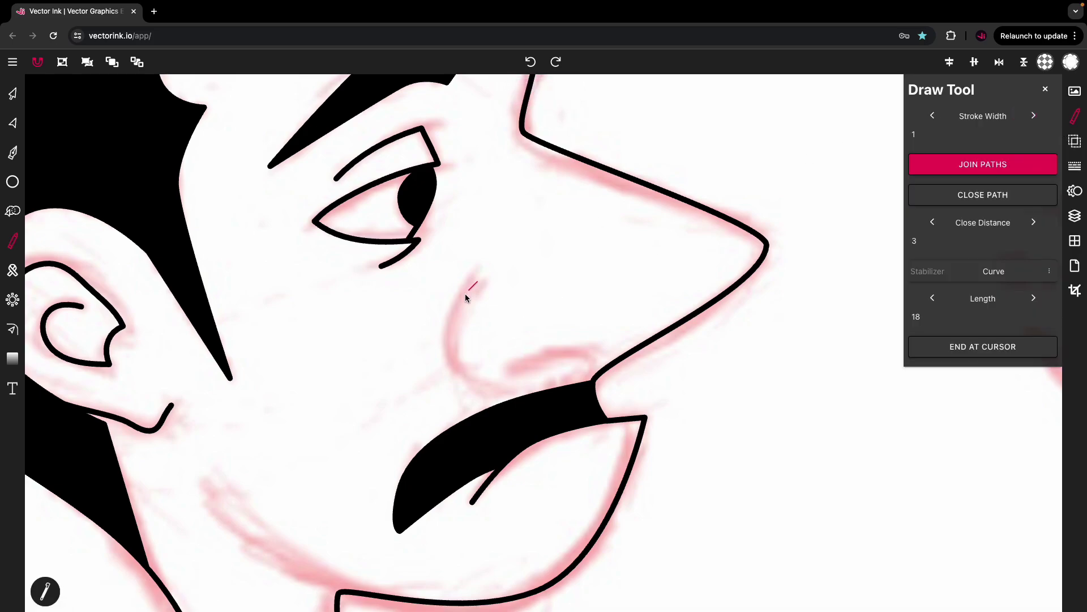
mouse_move(449, 327)
left_mouse_down()
mouse_move(451, 361)
mouse_move(512, 404)
mouse_move(526, 395)
left_mouse_up()
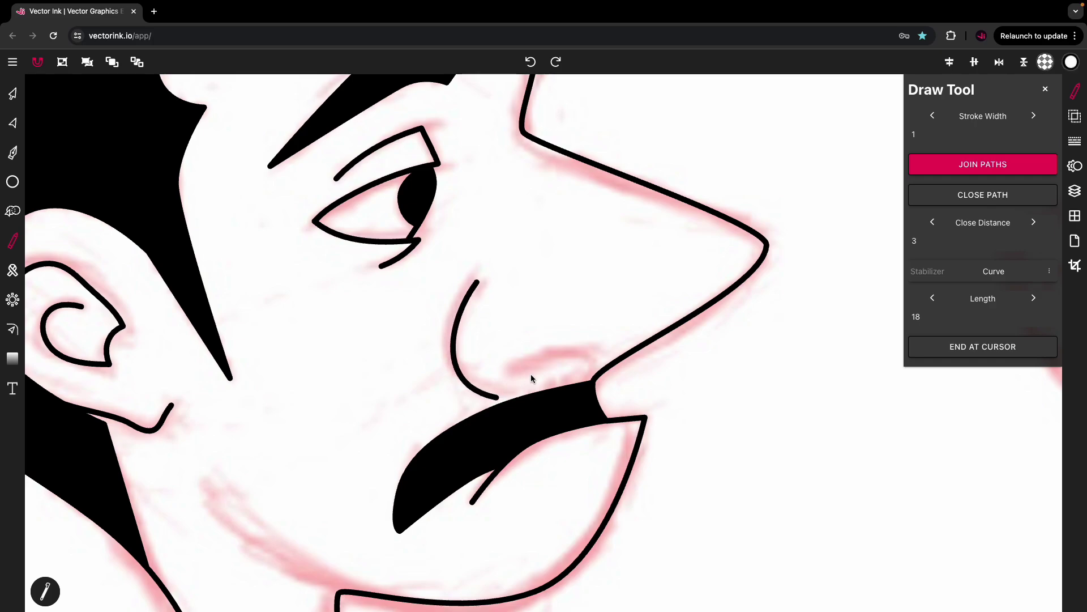
left_click_drag(603, 361, 600, 405)
Draw a slightly sloping freehand collar line across the base of the neck, overshooting both neck outlines
scroll(587, 354, "down", 5)
scroll(586, 353, "up", 3)
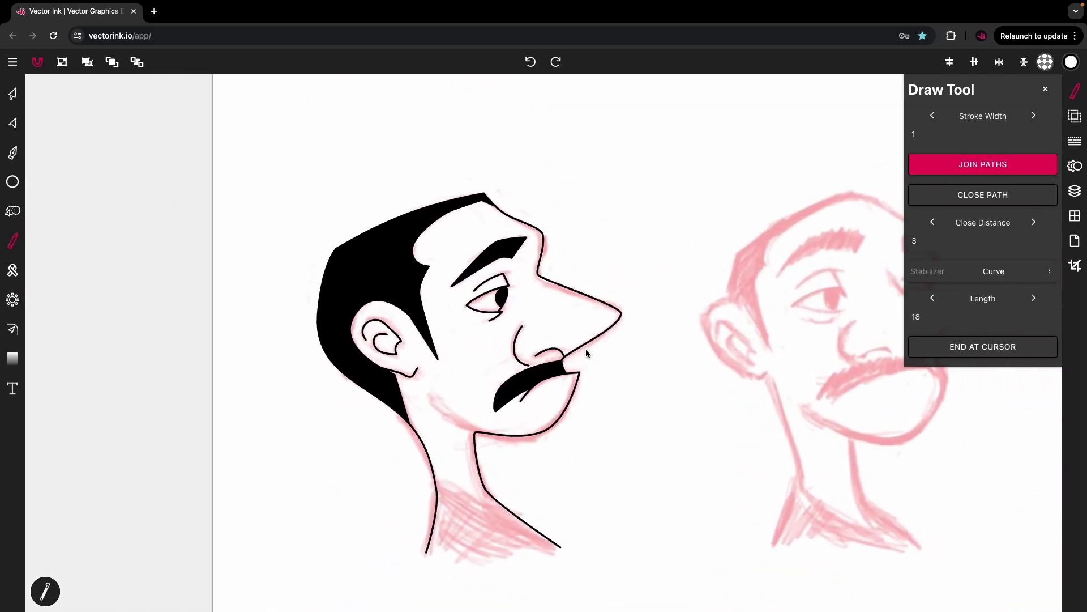
left_click_drag(435, 459, 437, 461)
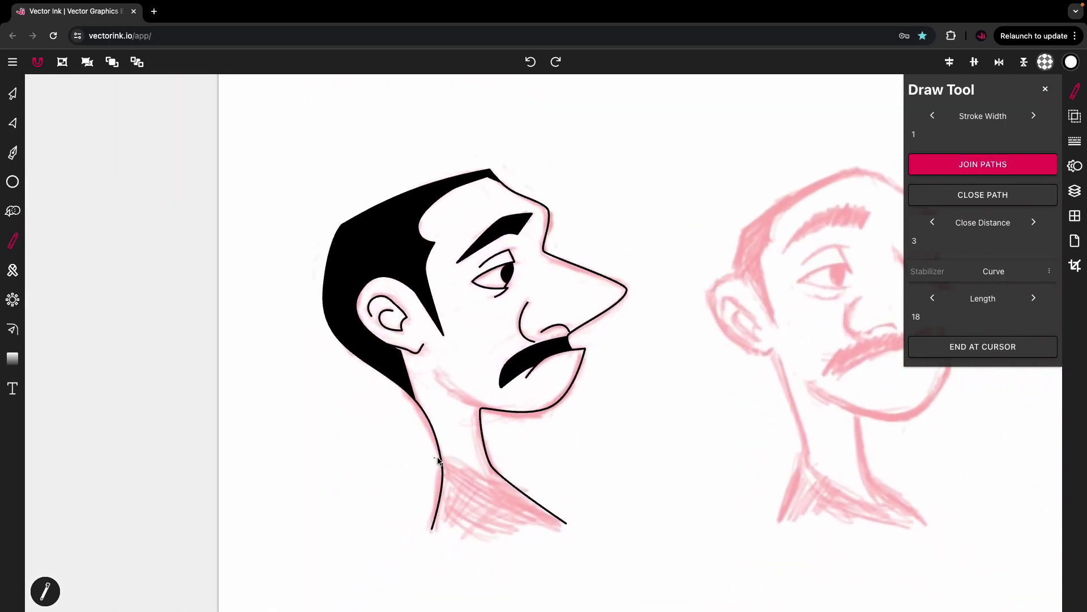
left_click_drag(511, 480, 538, 476)
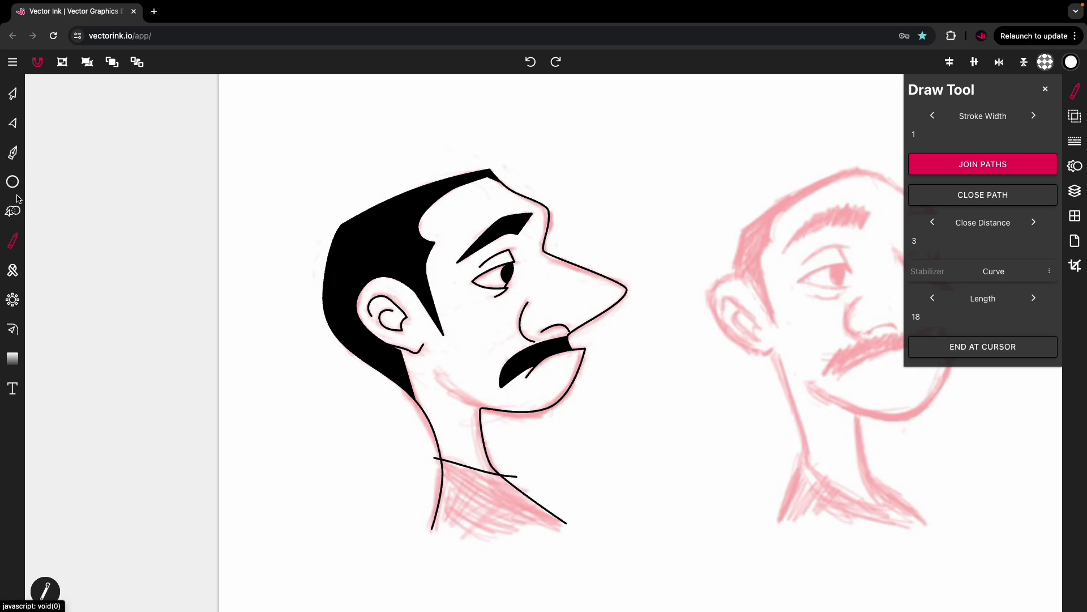
Trim the collar line to the part between the two neck outlines by building its middle segment, and deselect it
left_click(13, 211)
scroll(483, 468, "up", 5)
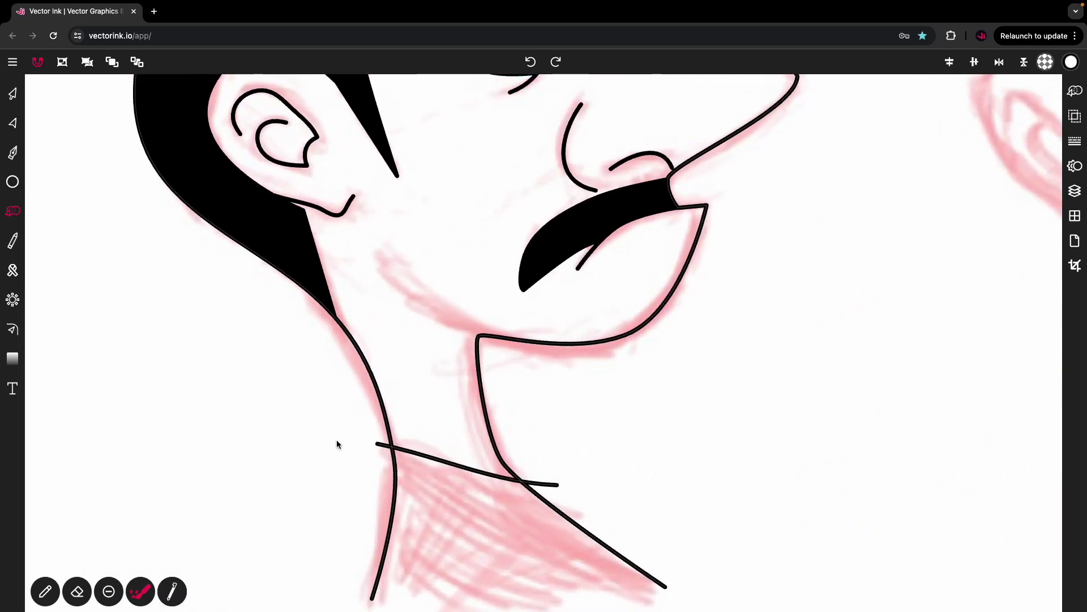
left_click(451, 470)
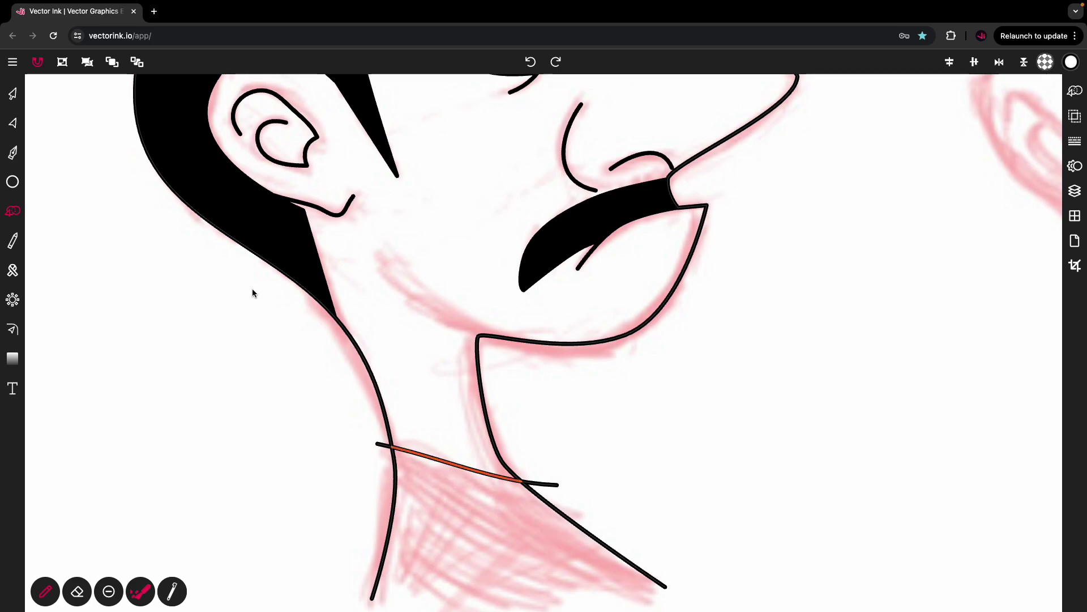
left_click(17, 97)
left_click(159, 289)
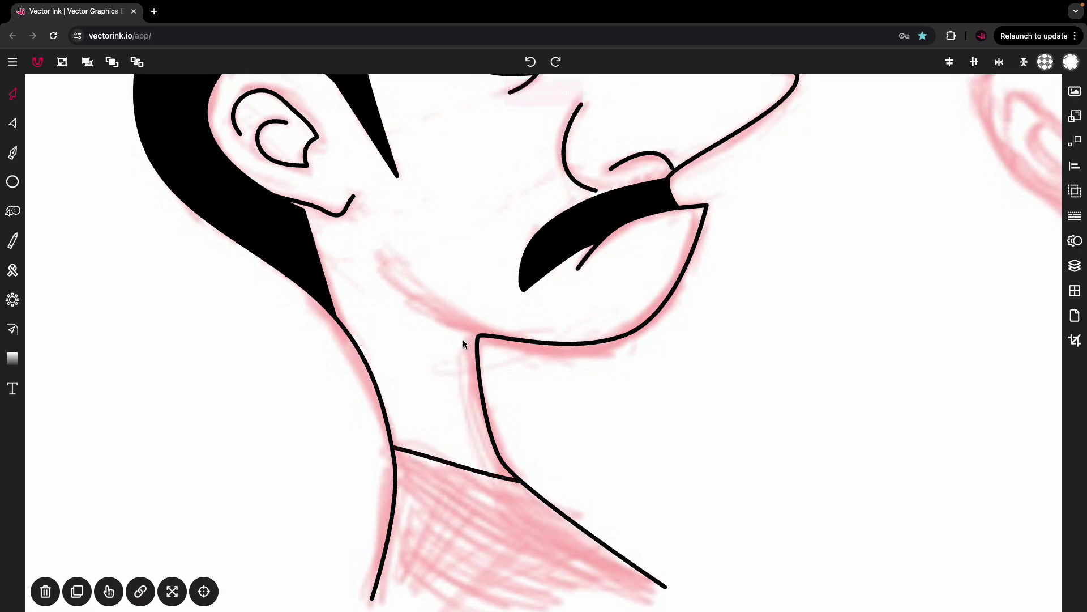
Draw a freehand jaw line continuing the chin's lower edge from the neck corner back and up toward the ear
scroll(464, 315, "up", 2)
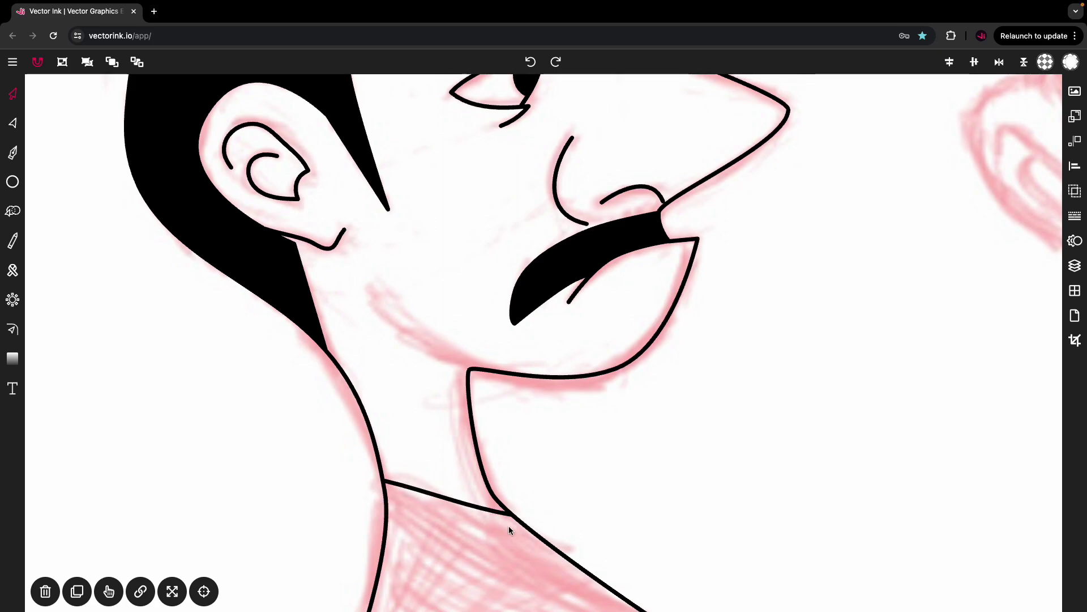
scroll(490, 447, "up", 2)
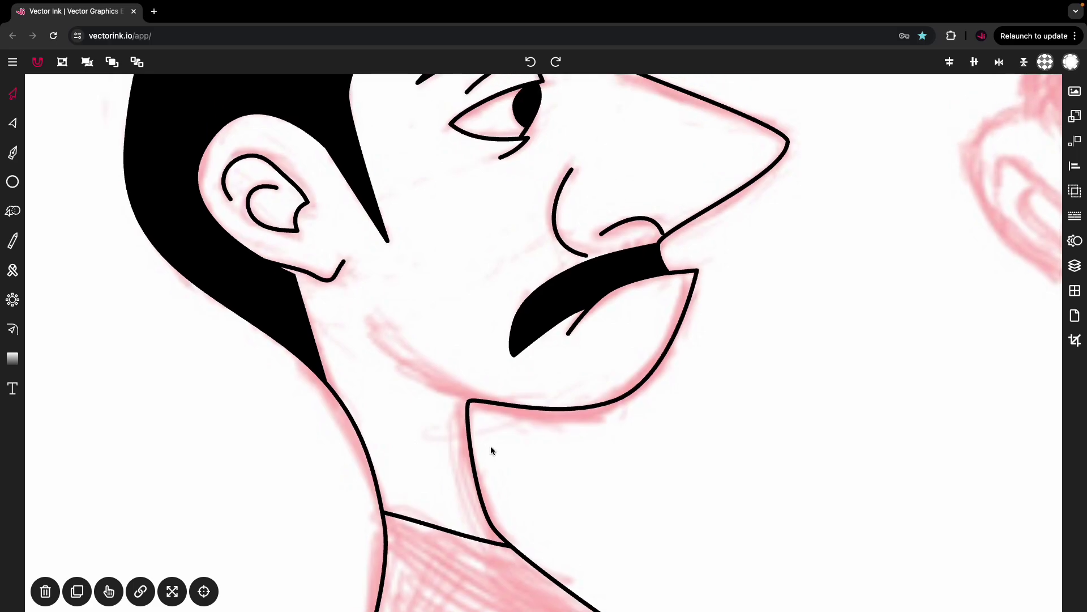
scroll(477, 403, "up", 5)
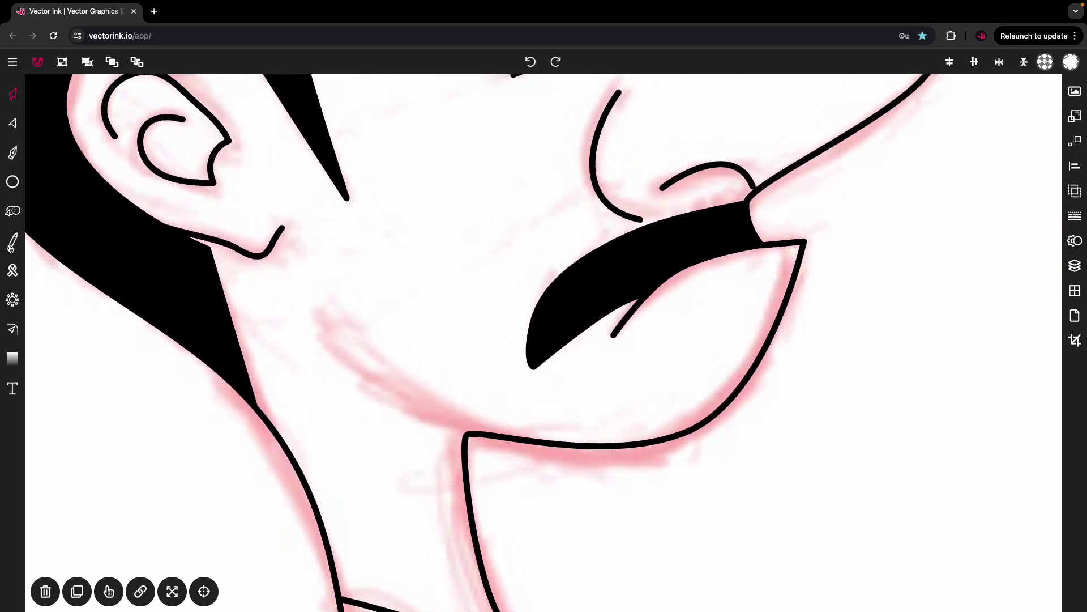
left_click(11, 244)
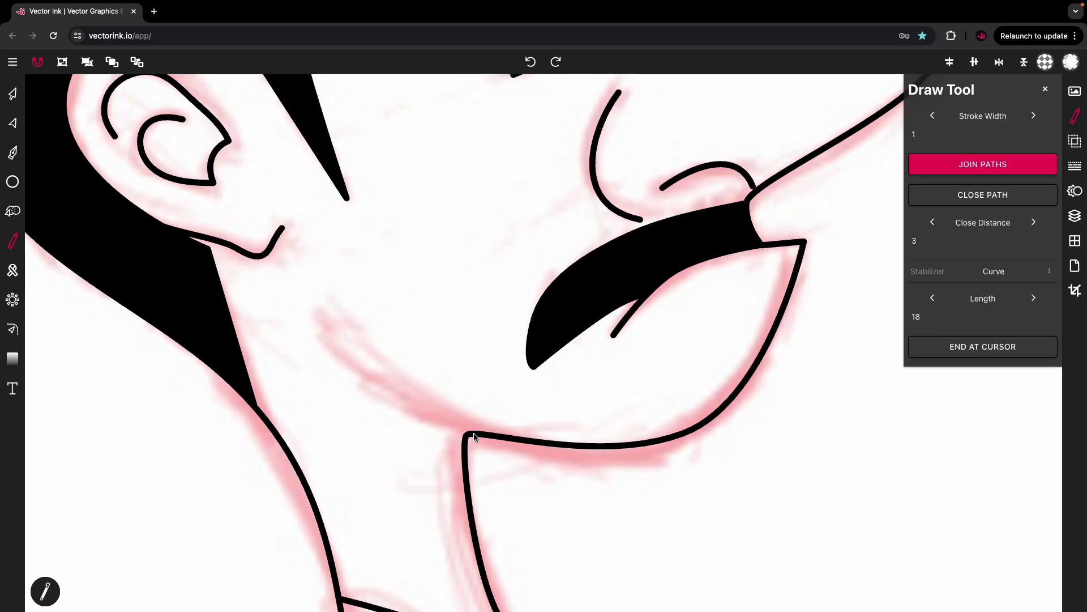
left_click_drag(474, 436, 439, 424)
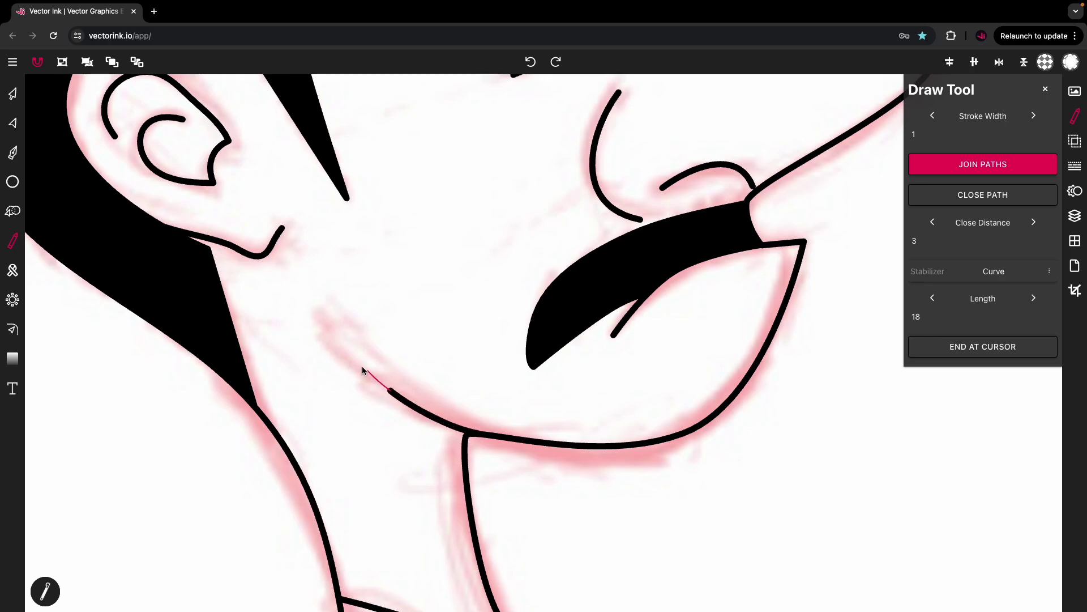
left_click_drag(337, 336, 336, 337)
Examine the whole traced profile head against the underlying sketch
scroll(319, 319, "down", 5)
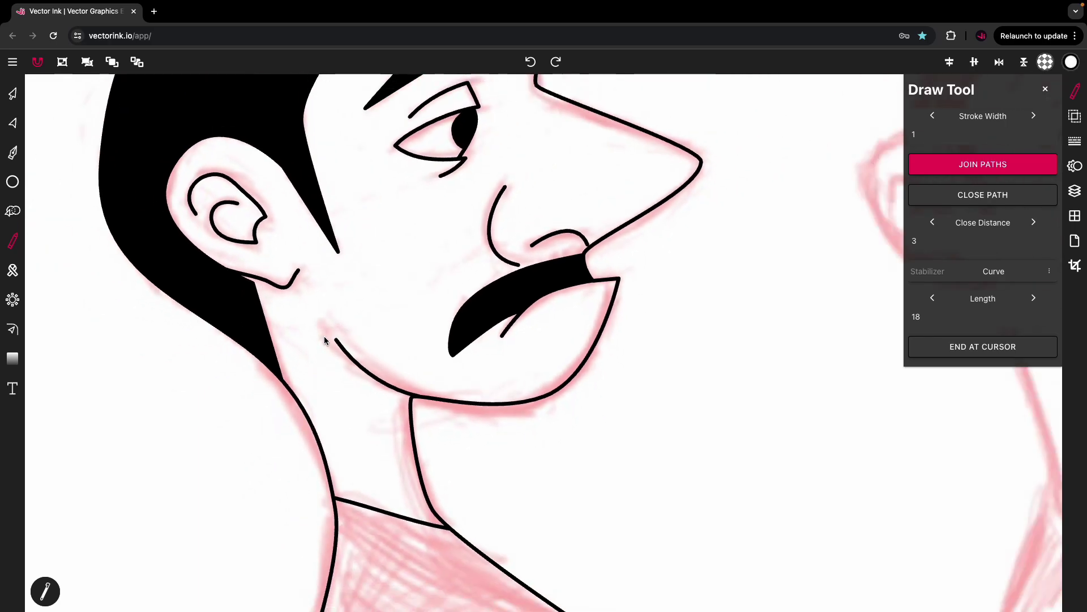
scroll(326, 339, "down", 5)
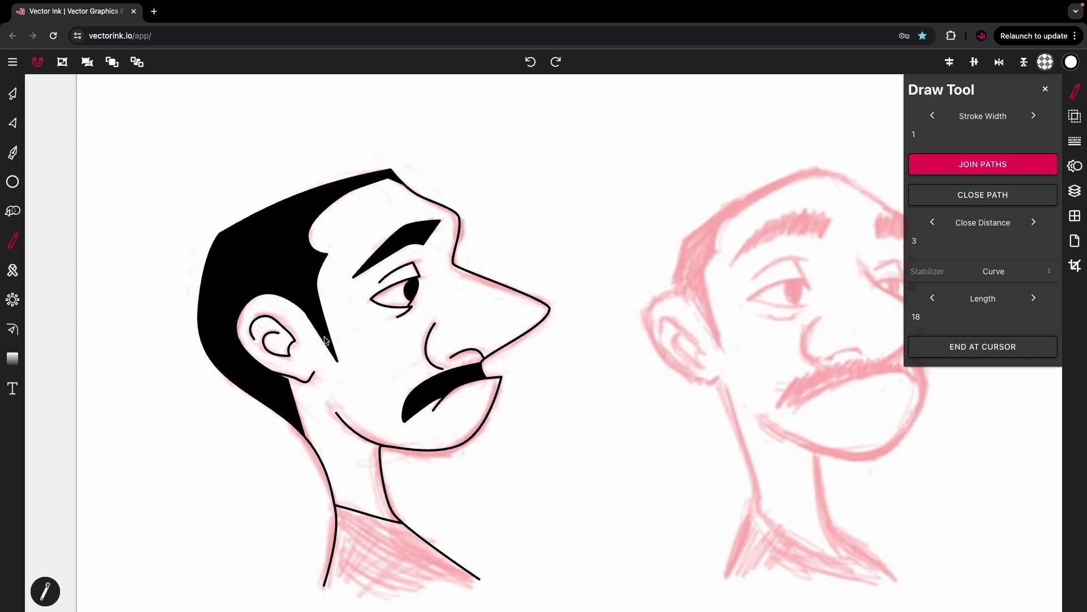
scroll(325, 339, "up", 5)
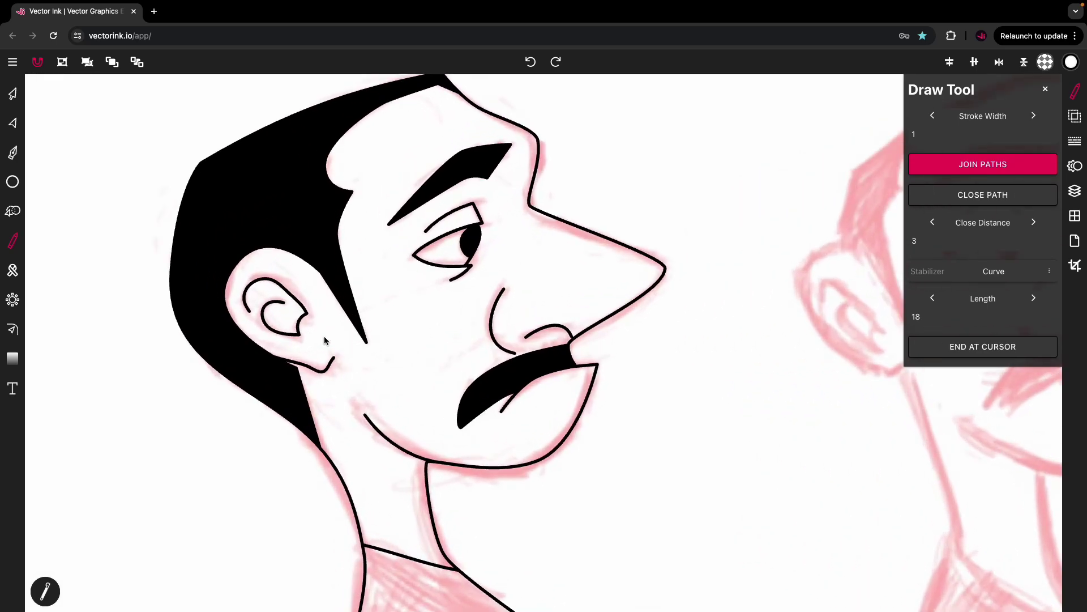
scroll(324, 339, "down", 4)
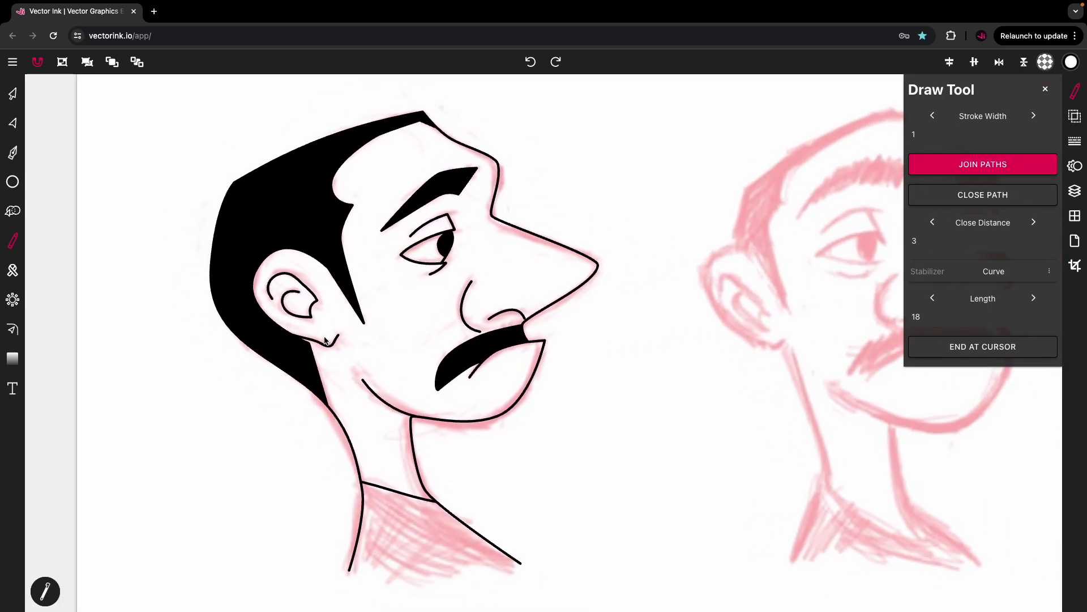
scroll(325, 340, "left", 3)
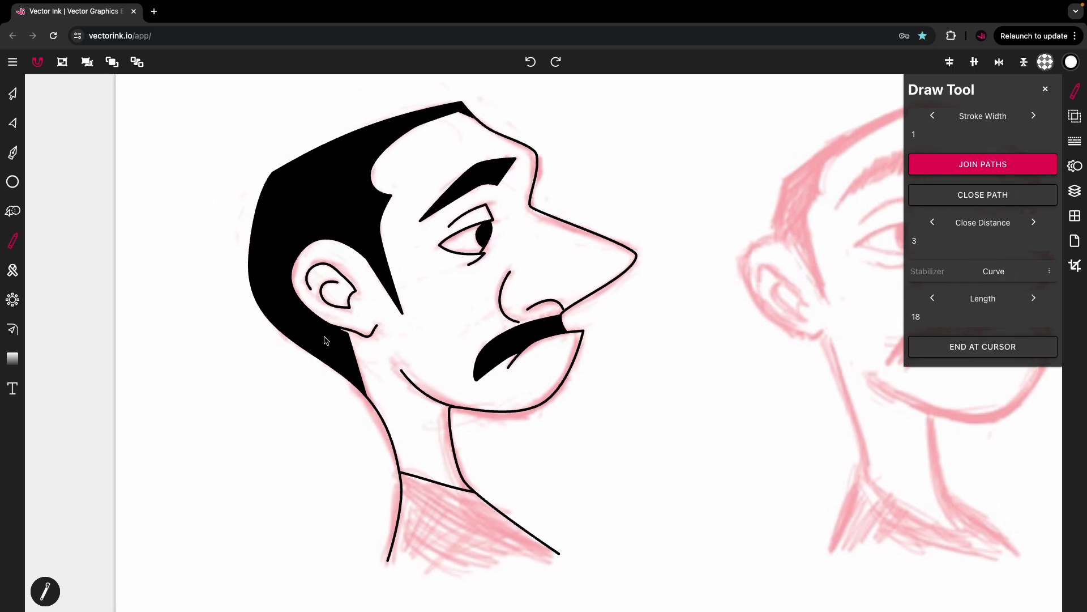
scroll(523, 201, "left", 2)
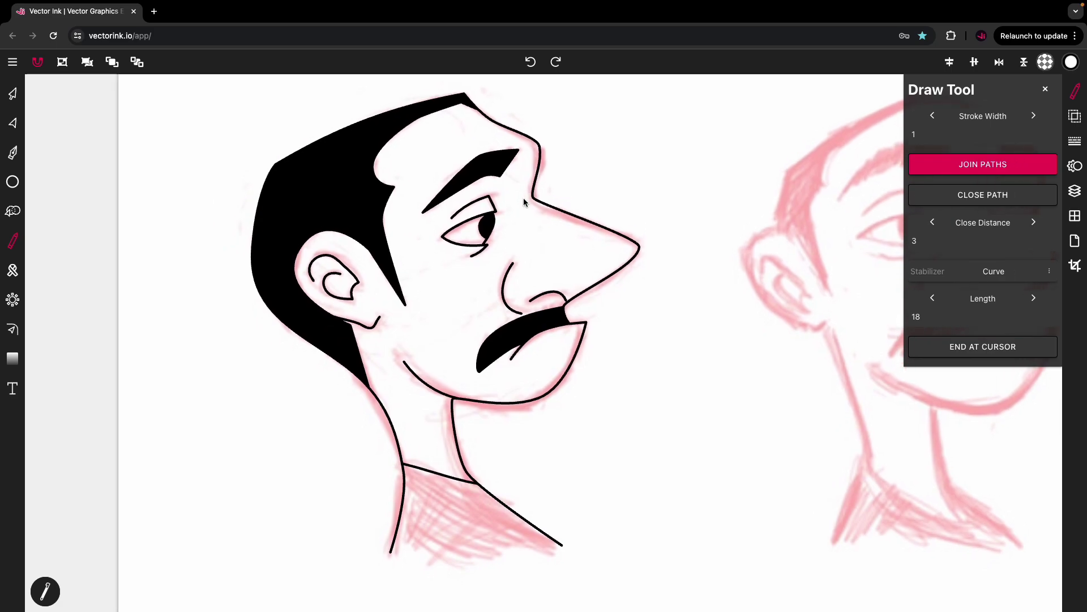
scroll(524, 201, "left", 1)
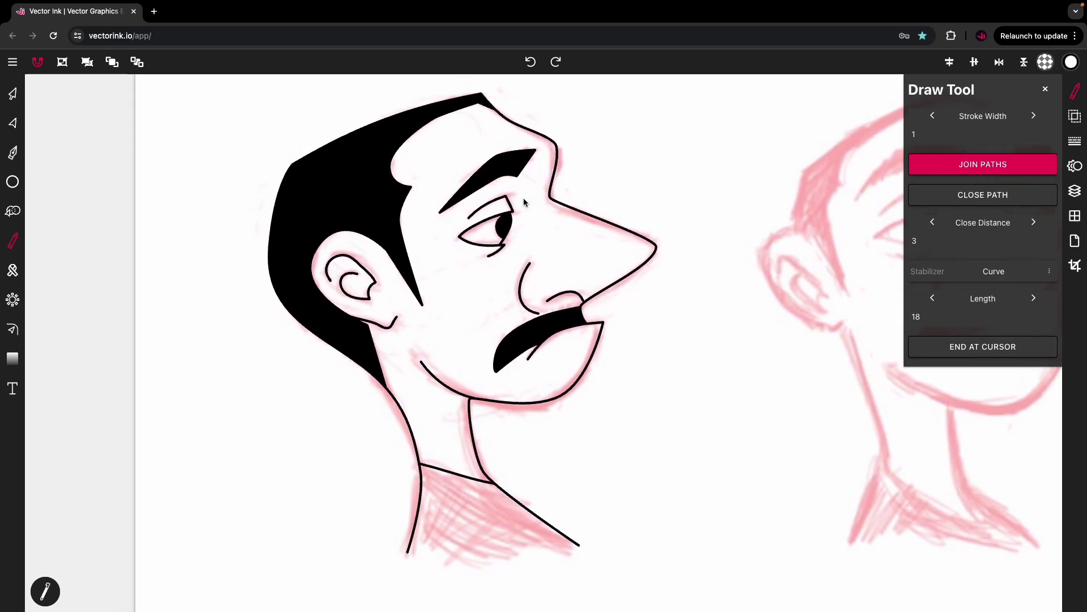
scroll(523, 198, "down", 3)
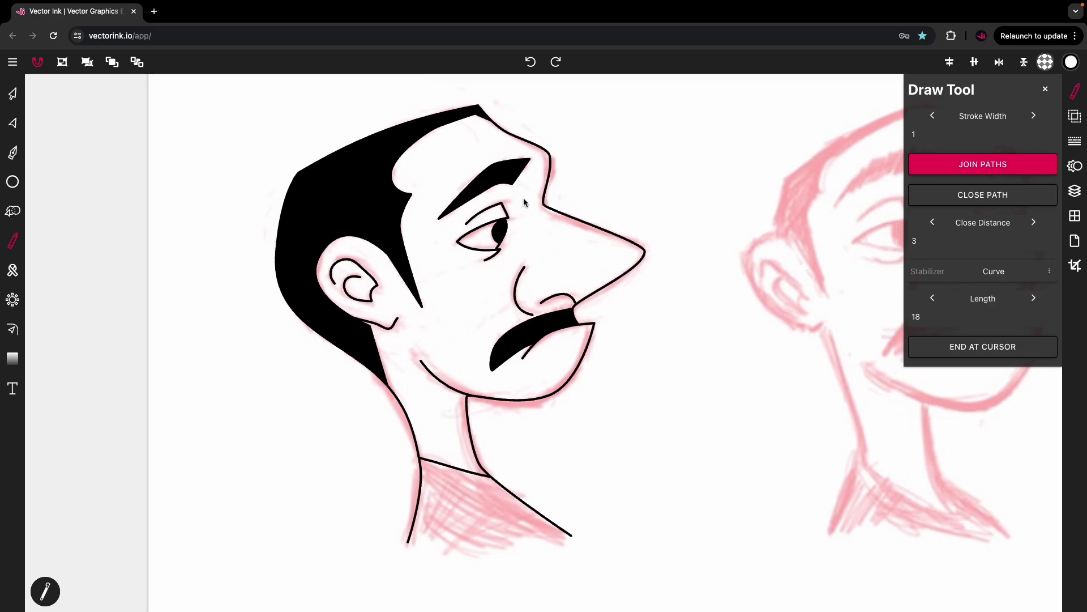